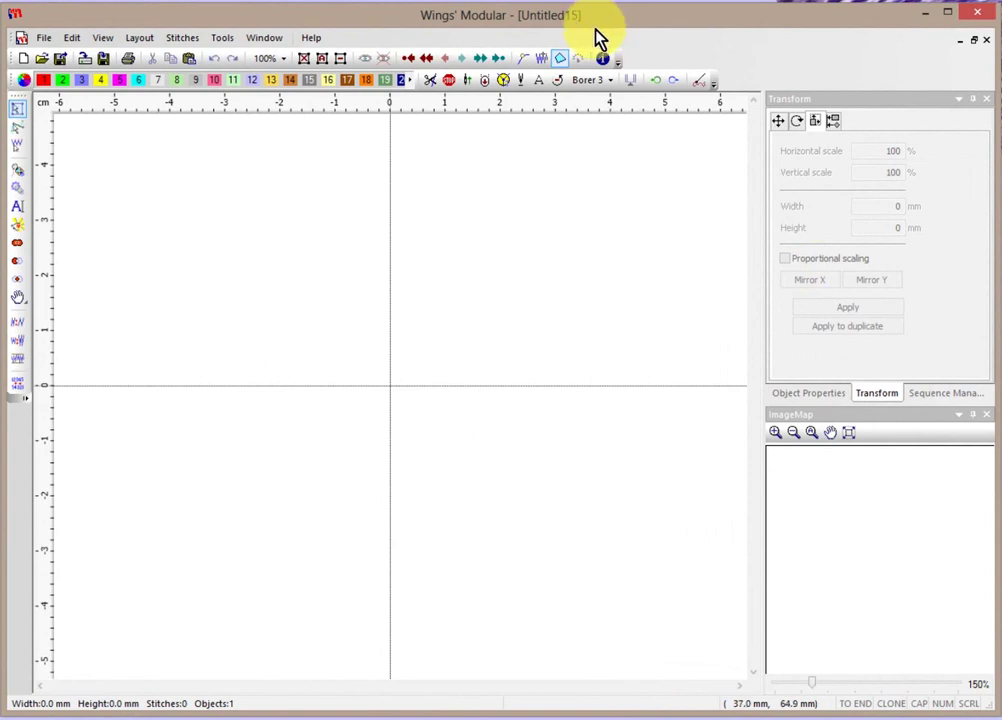
Start inserting a symbol, browse the ST Media Symbols font and return to the Webdings font
{"action": "left_click", "coordinate": [222, 40]}
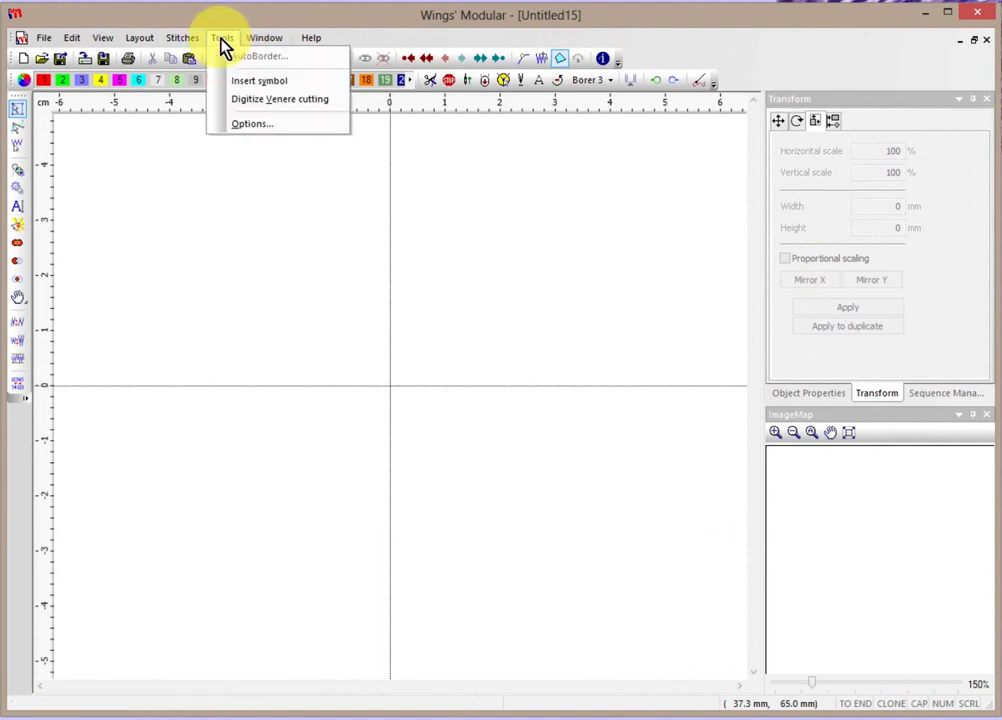
{"action": "left_click", "coordinate": [298, 83]}
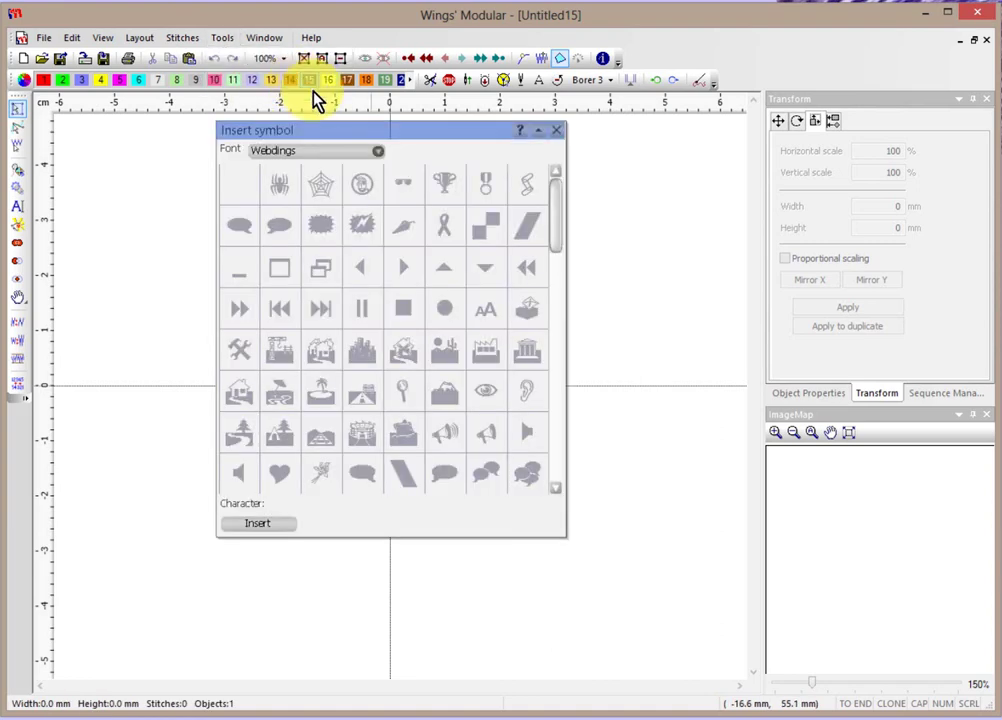
{"action": "left_click", "coordinate": [419, 131]}
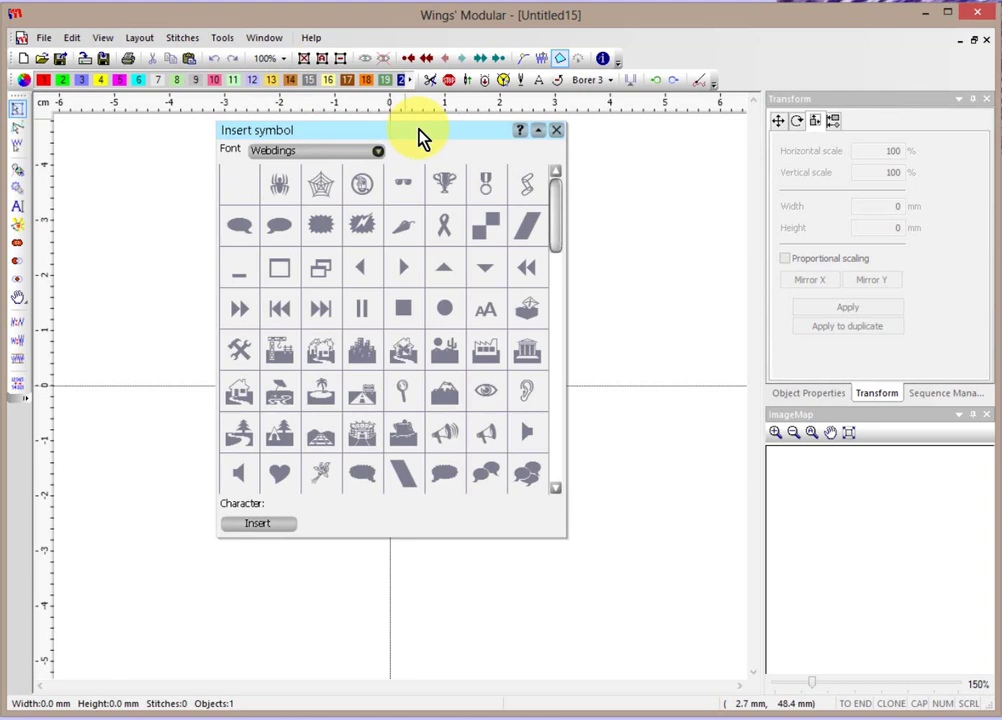
{"action": "left_click", "coordinate": [282, 151]}
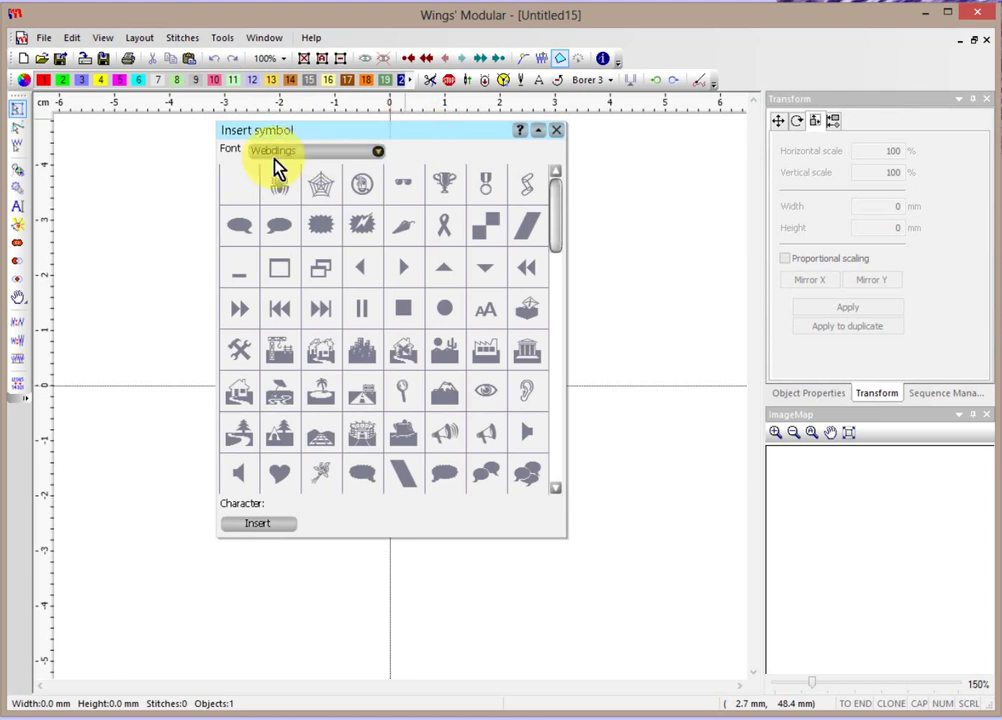
{"action": "left_click", "coordinate": [337, 152]}
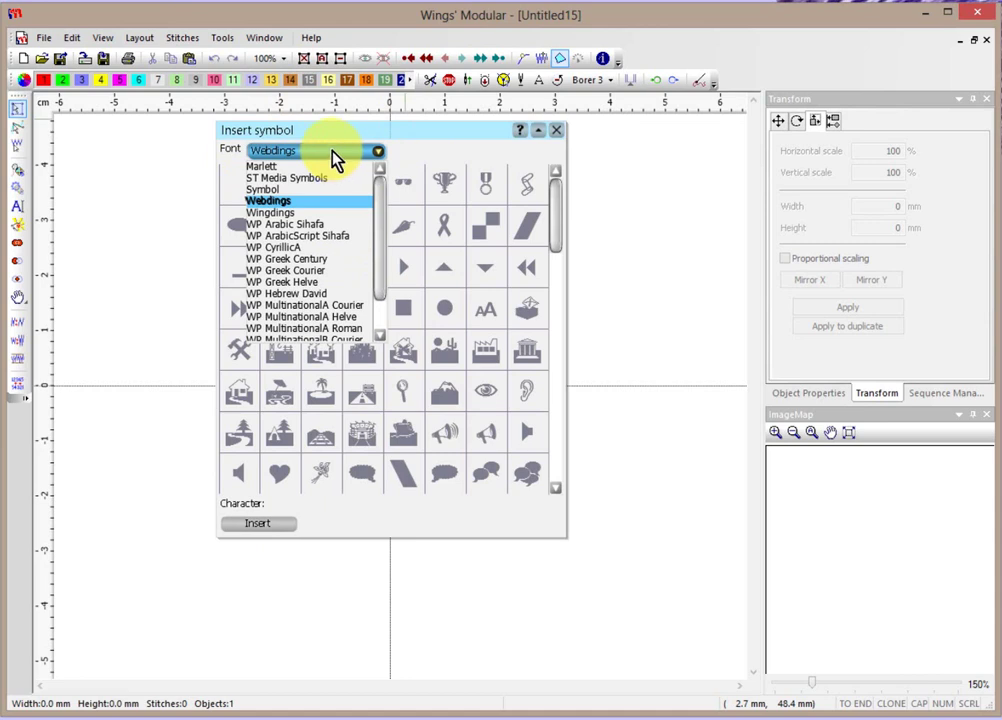
{"action": "left_click", "coordinate": [288, 179]}
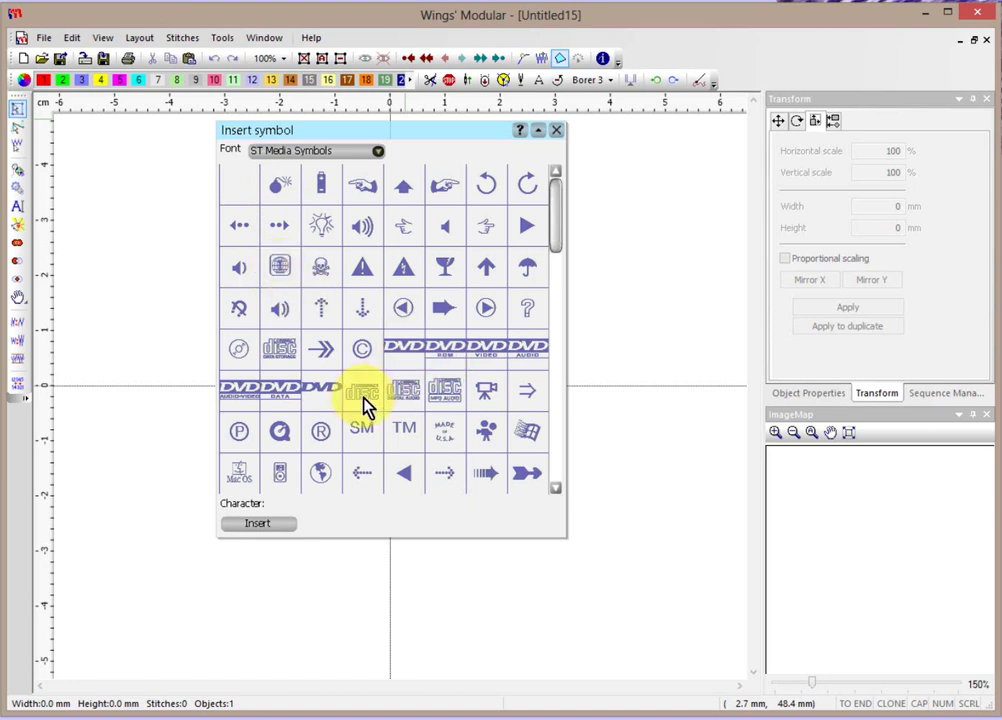
{"action": "left_click", "coordinate": [378, 152]}
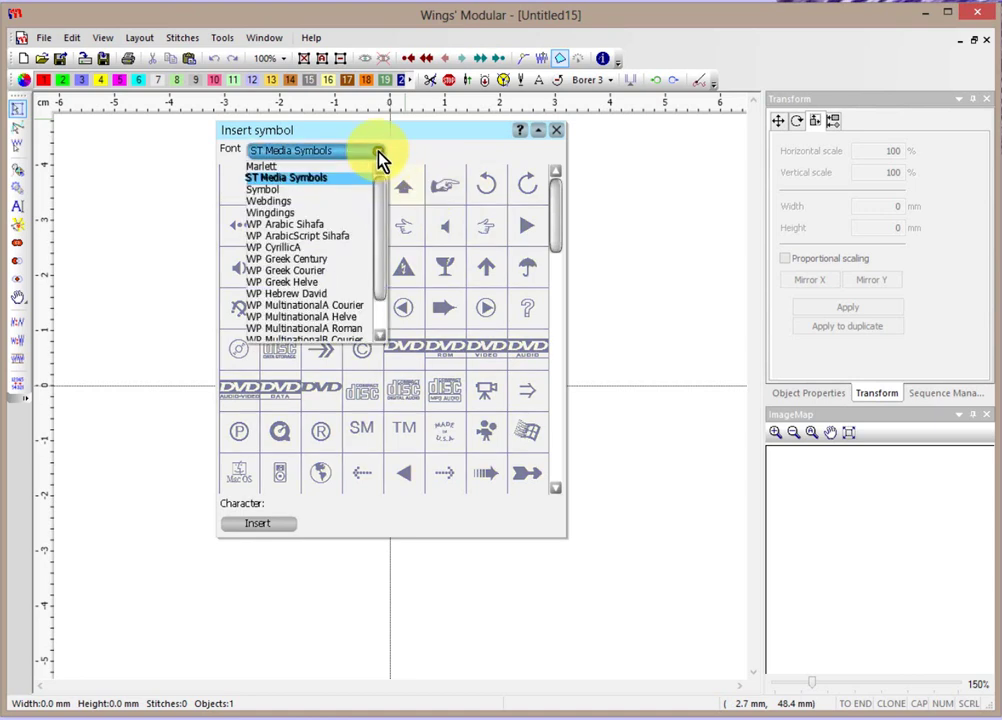
{"action": "left_click", "coordinate": [284, 201]}
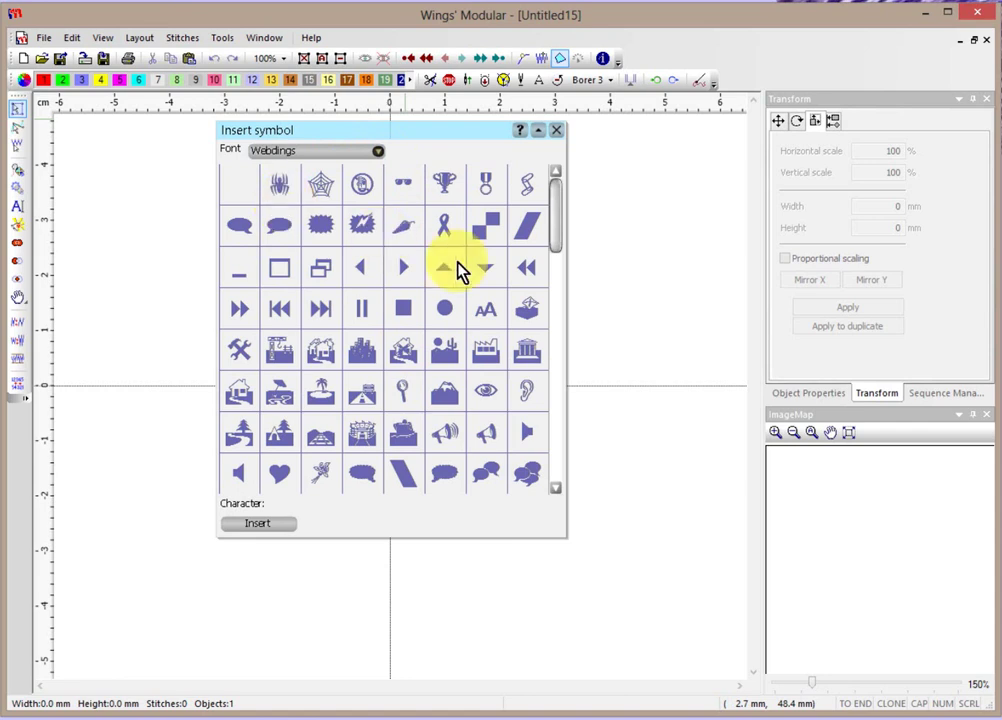
Insert the Webdings spider symbol on a horizontal baseline around the design origin, about 45 mm wide and 67 mm high, using the default entry and exit points
{"action": "left_click", "coordinate": [280, 186]}
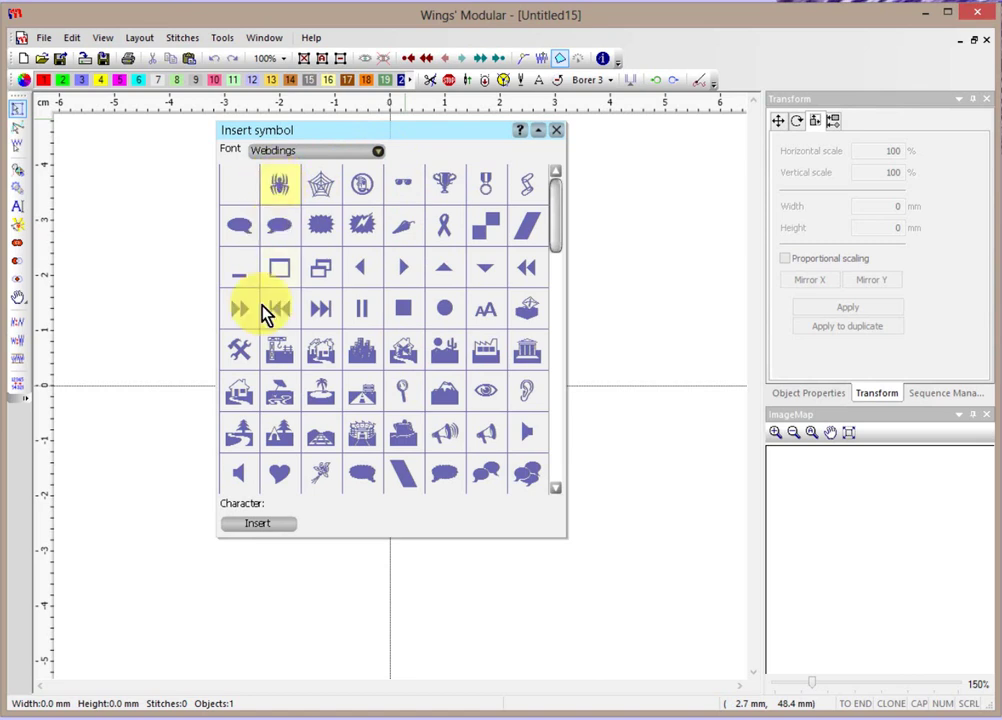
{"action": "left_click", "coordinate": [259, 528]}
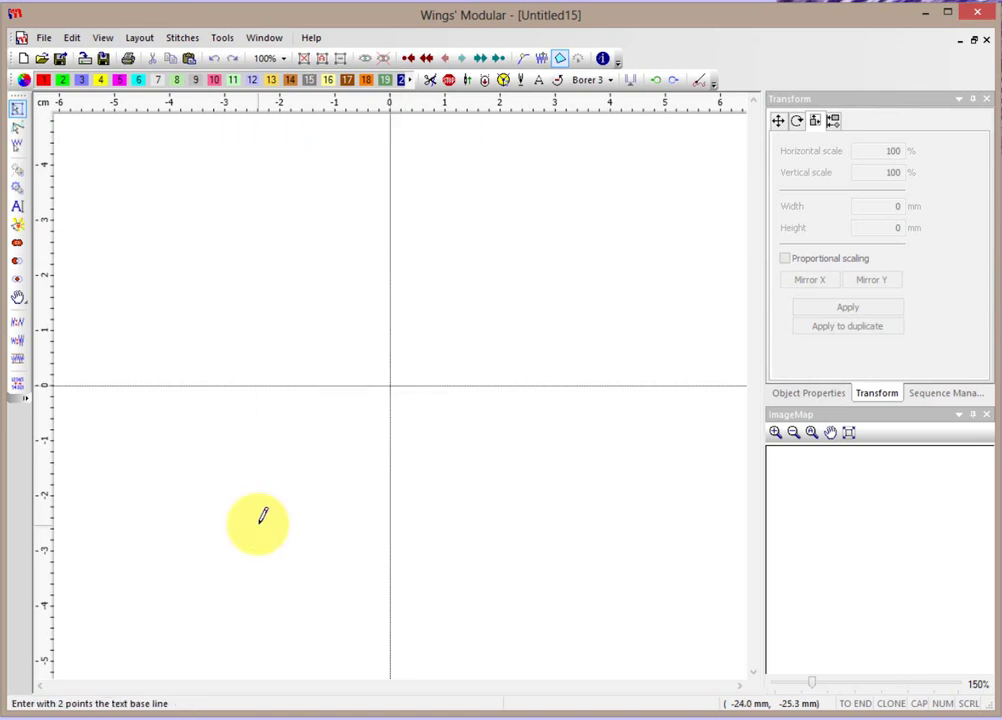
{"action": "left_click", "coordinate": [191, 456]}
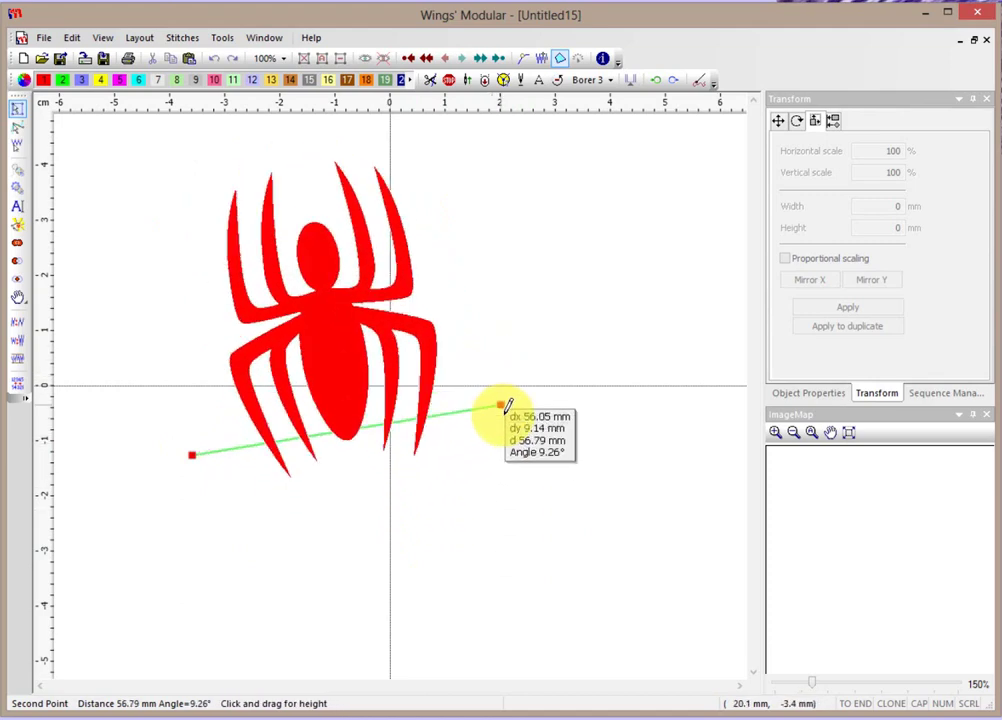
{"action": "left_click", "coordinate": [561, 456]}
{"action": "left_click", "coordinate": [625, 352]}
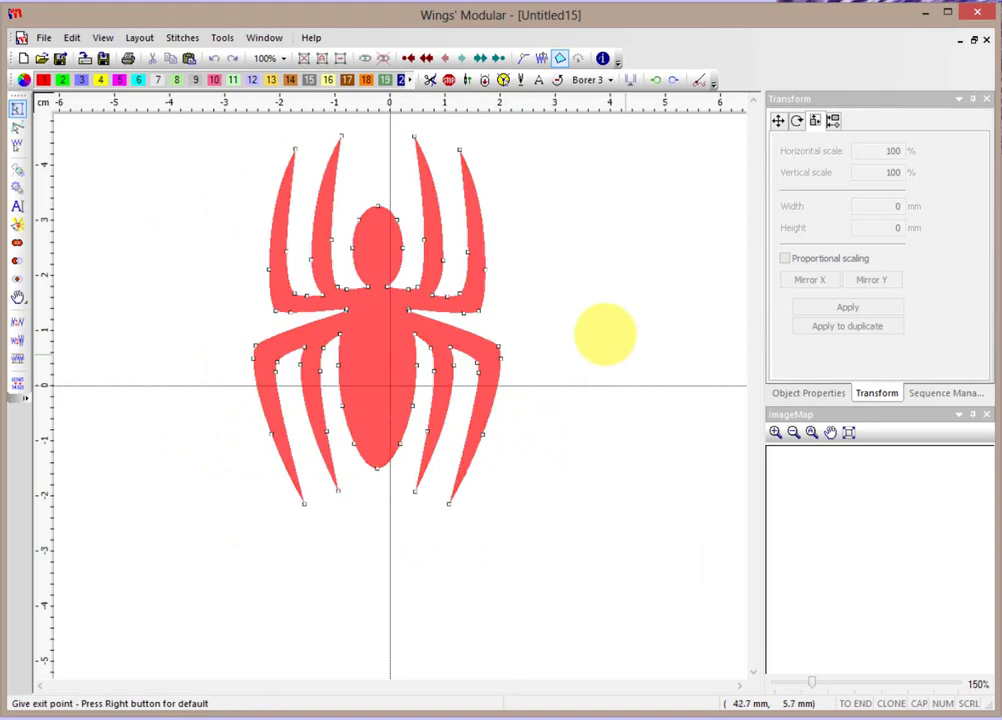
{"action": "left_click", "coordinate": [597, 280]}
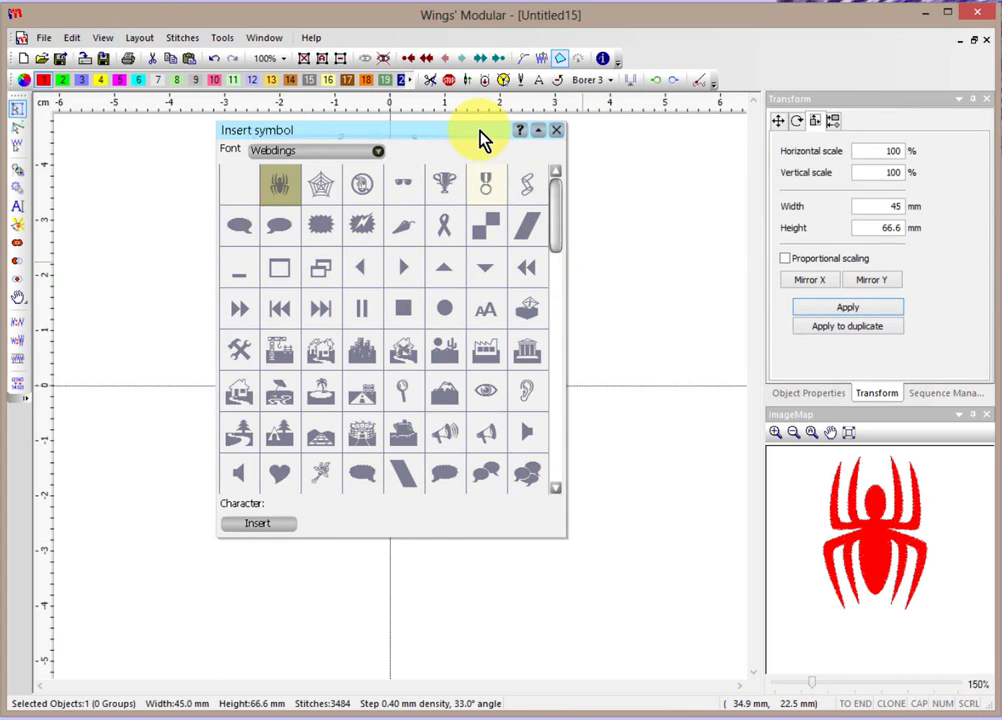
{"action": "left_click", "coordinate": [556, 130]}
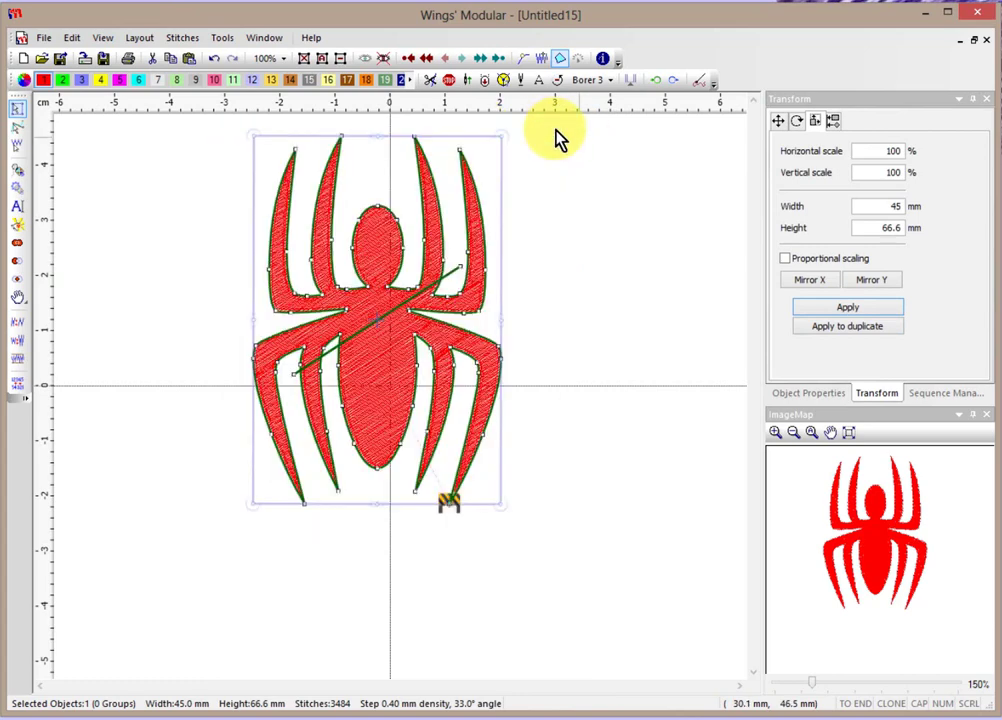
{"action": "left_click", "coordinate": [590, 232]}
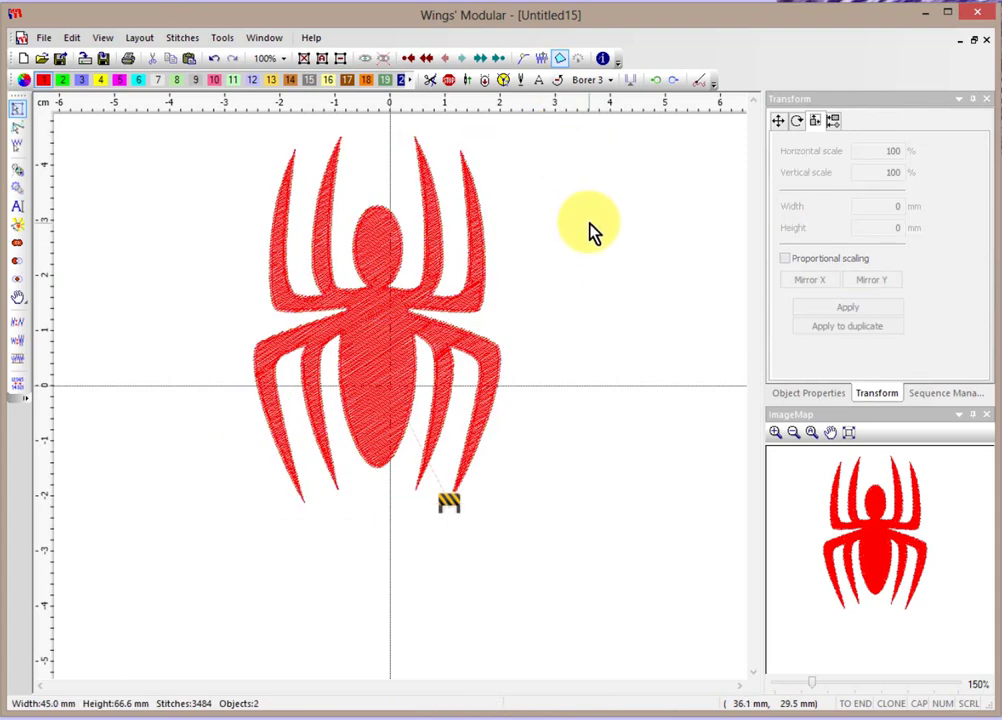
Start digitizing a Step fill object and set its stitch direction line at about 20° beside the spider's upper-left legs
{"action": "scroll", "coordinate": [590, 232], "scroll_direction": "up", "scroll_amount": 1}
{"action": "scroll", "coordinate": [590, 232], "scroll_direction": "down", "scroll_amount": 2}
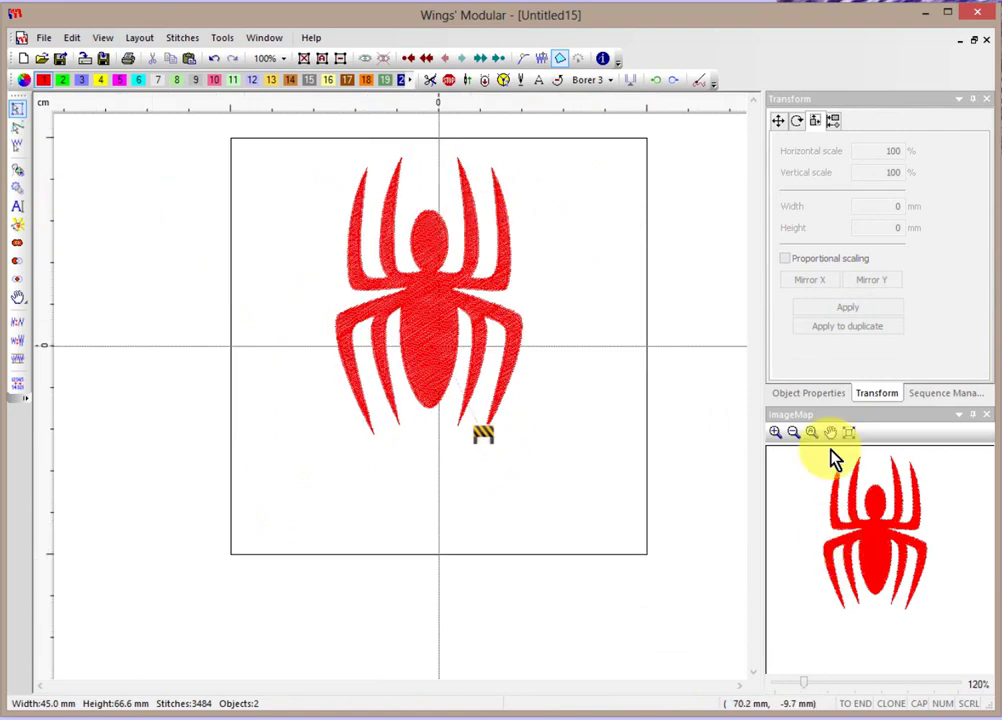
{"action": "left_click", "coordinate": [812, 394]}
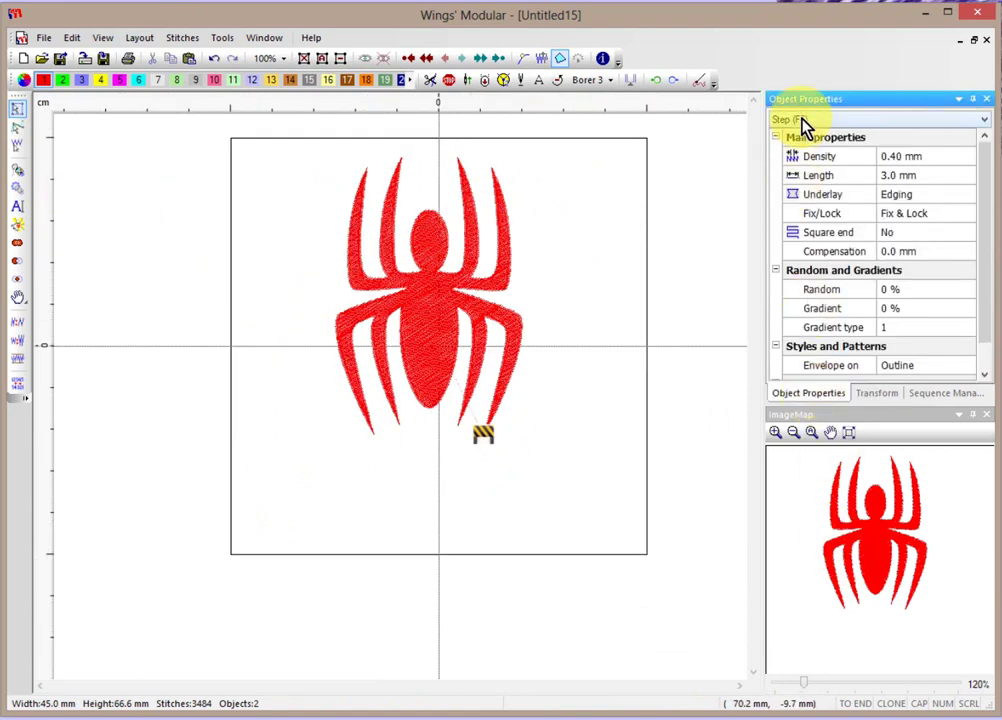
{"action": "left_click", "coordinate": [17, 172]}
{"action": "left_click", "coordinate": [246, 239]}
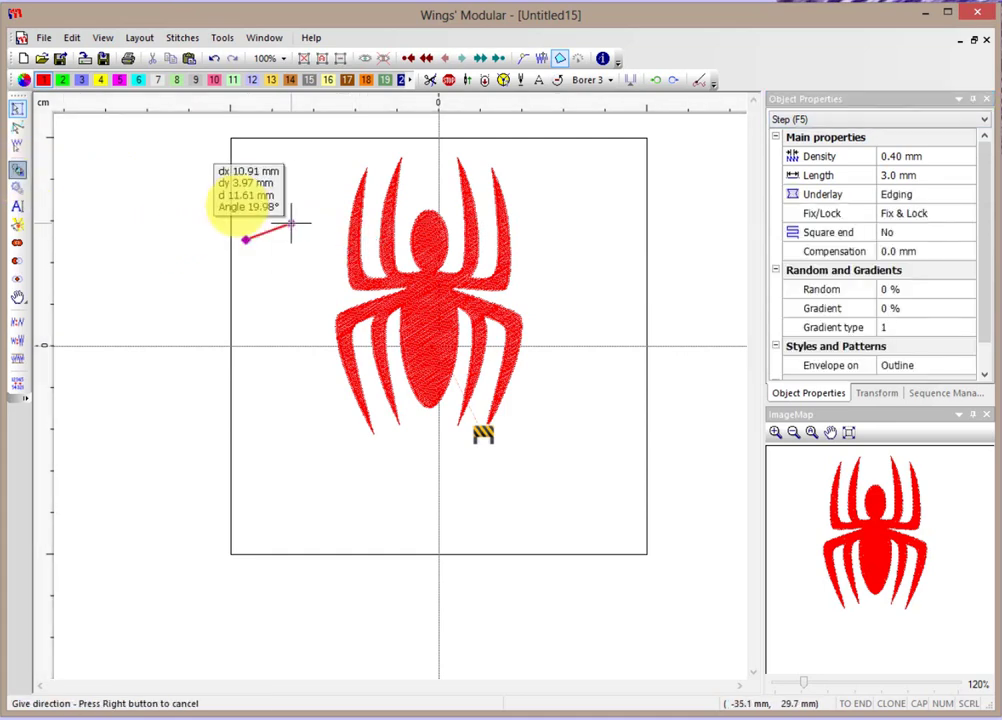
{"action": "left_click", "coordinate": [306, 218]}
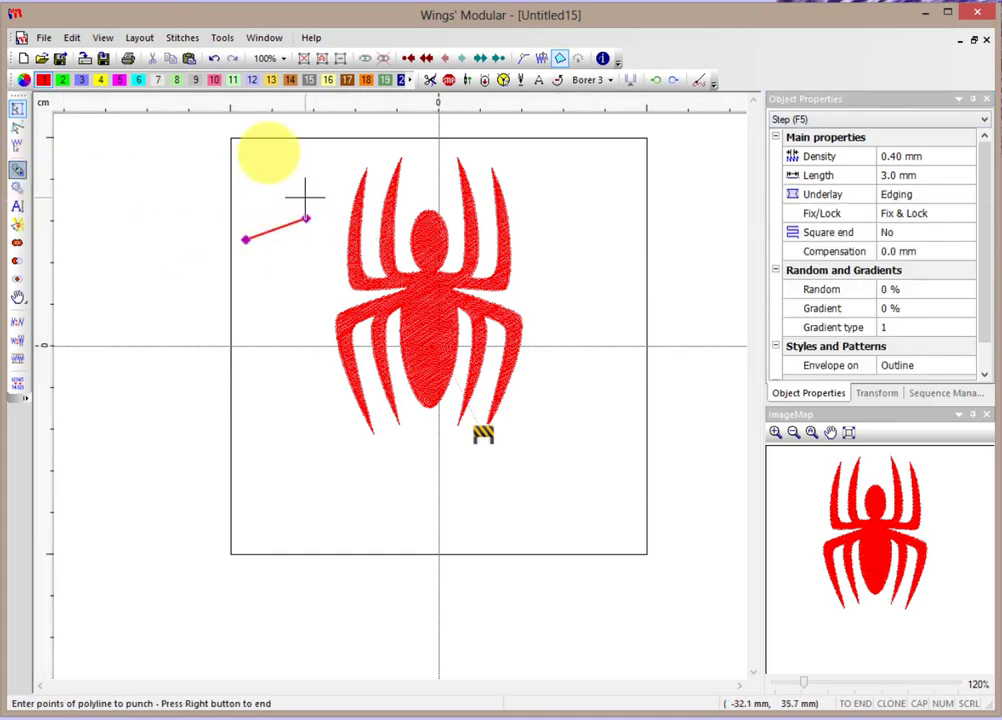
Add the Wingdings character "A" at 2.5 cm size as the outline of the Step object, below the spider's left legs
{"action": "right_click", "coordinate": [306, 199]}
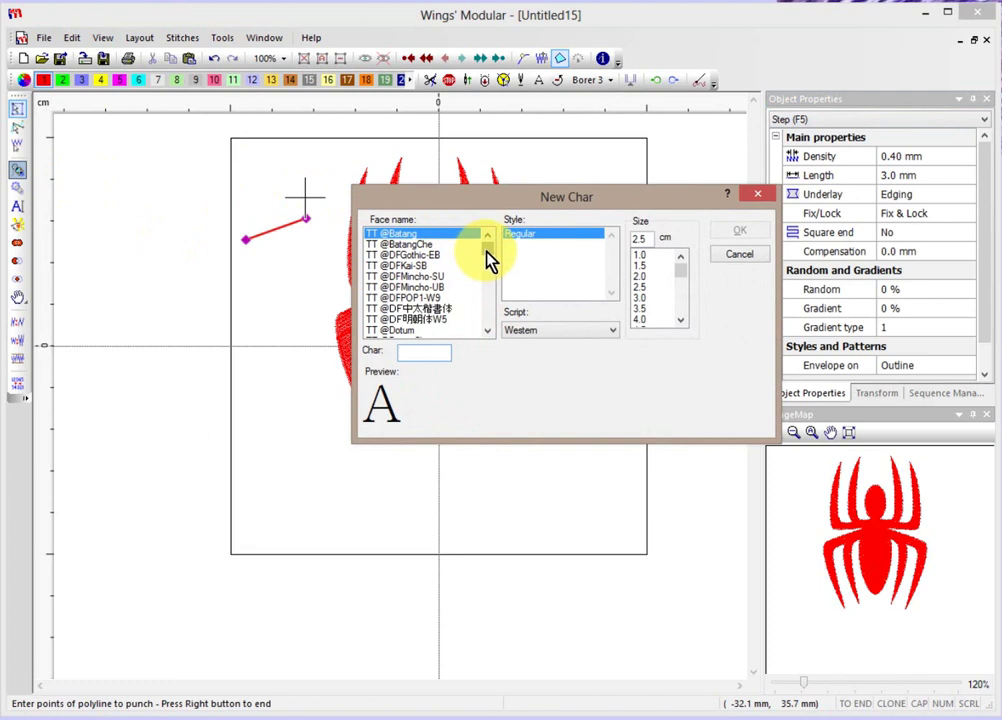
{"action": "left_click_drag", "start_coordinate": [484, 259], "coordinate": [489, 320]}
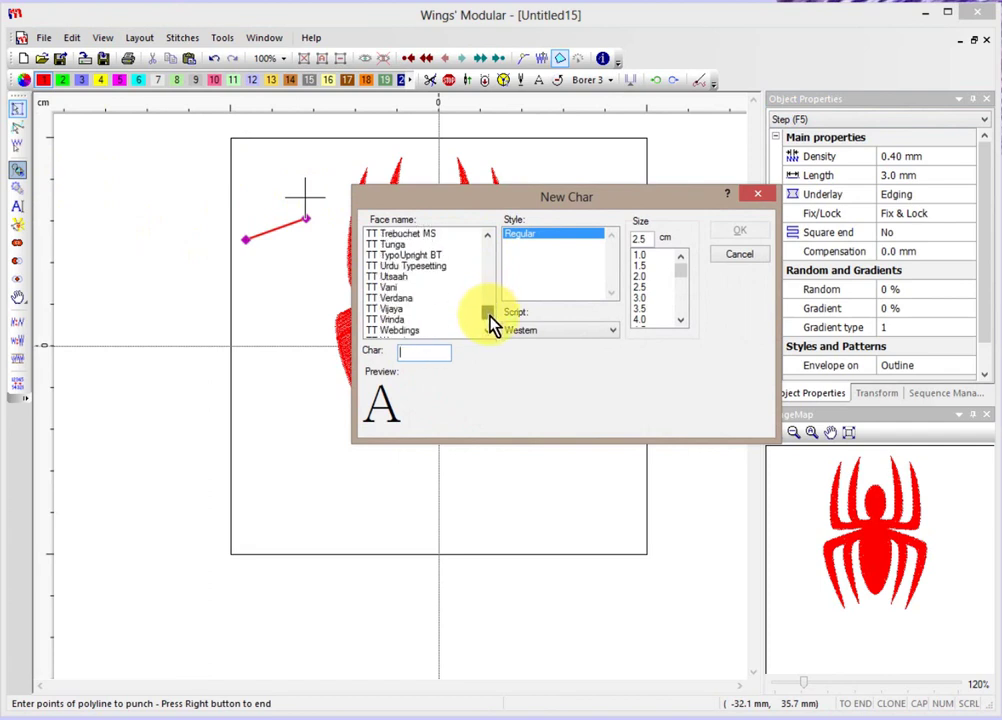
{"action": "left_click", "coordinate": [416, 331]}
{"action": "left_click", "coordinate": [488, 331]}
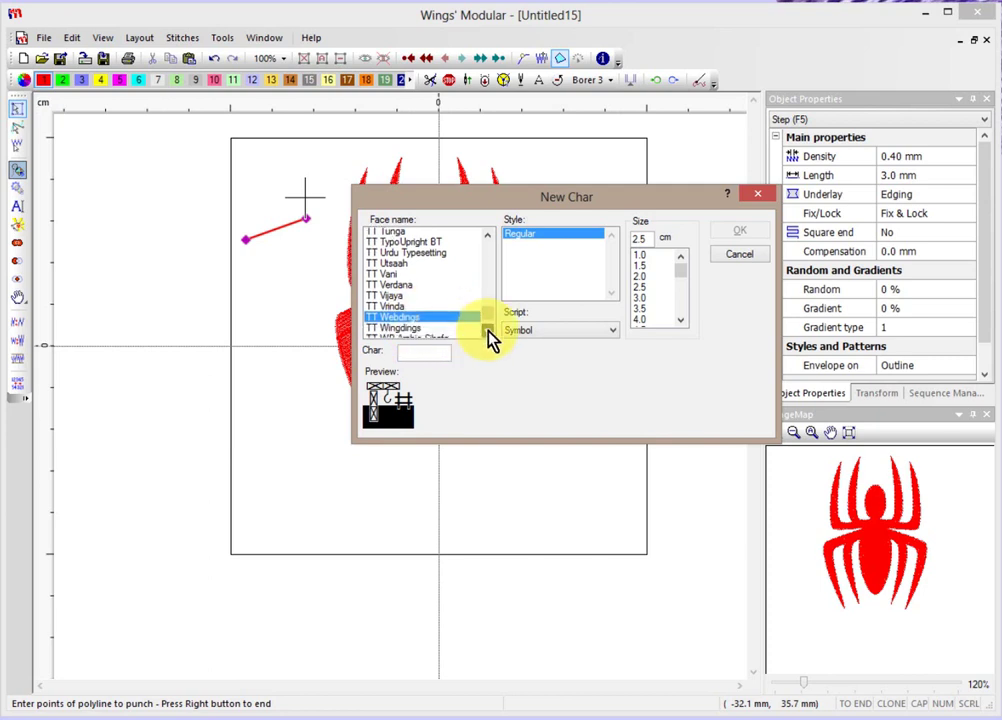
{"action": "left_click", "coordinate": [488, 331]}
{"action": "left_click", "coordinate": [400, 310]}
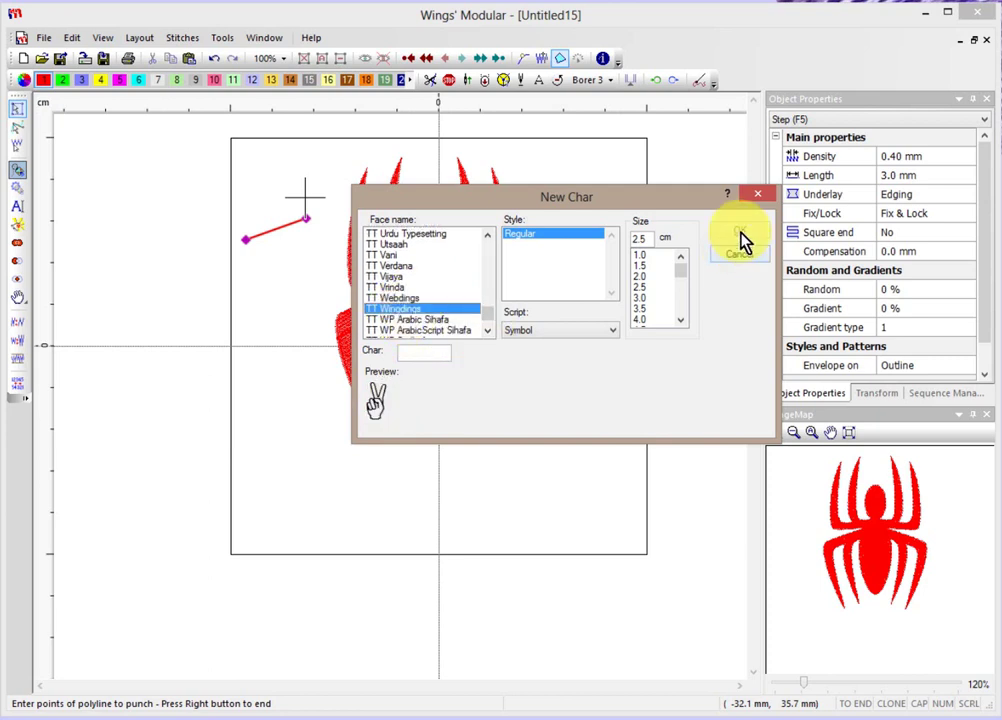
{"action": "left_click", "coordinate": [416, 352]}
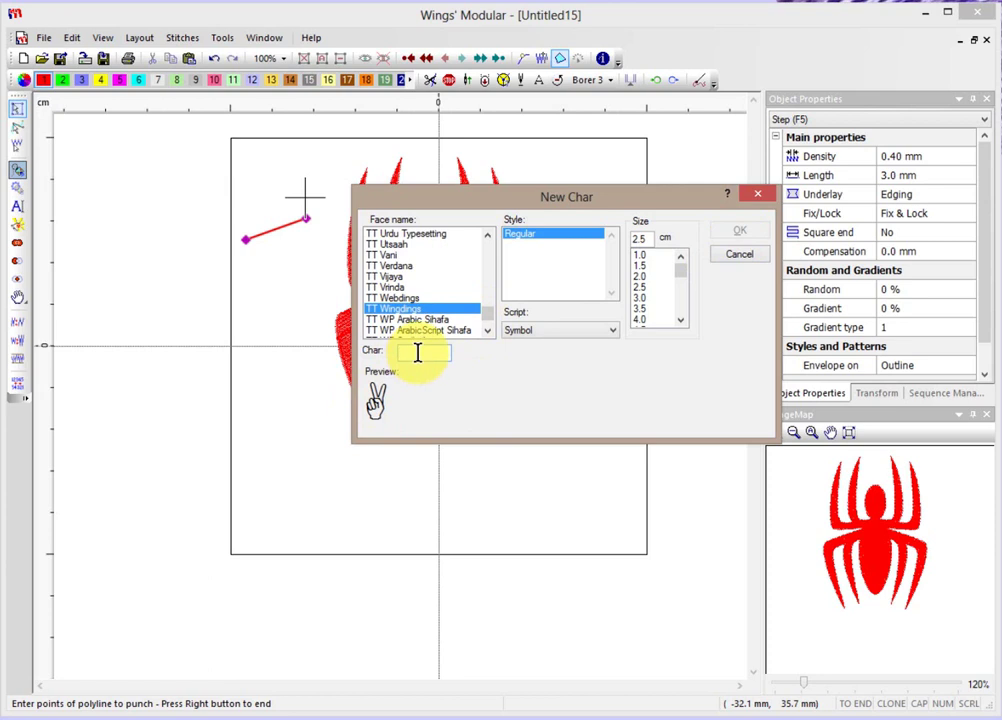
{"action": "left_click", "coordinate": [417, 351]}
{"action": "type", "text": "A"}
{"action": "left_click", "coordinate": [741, 236]}
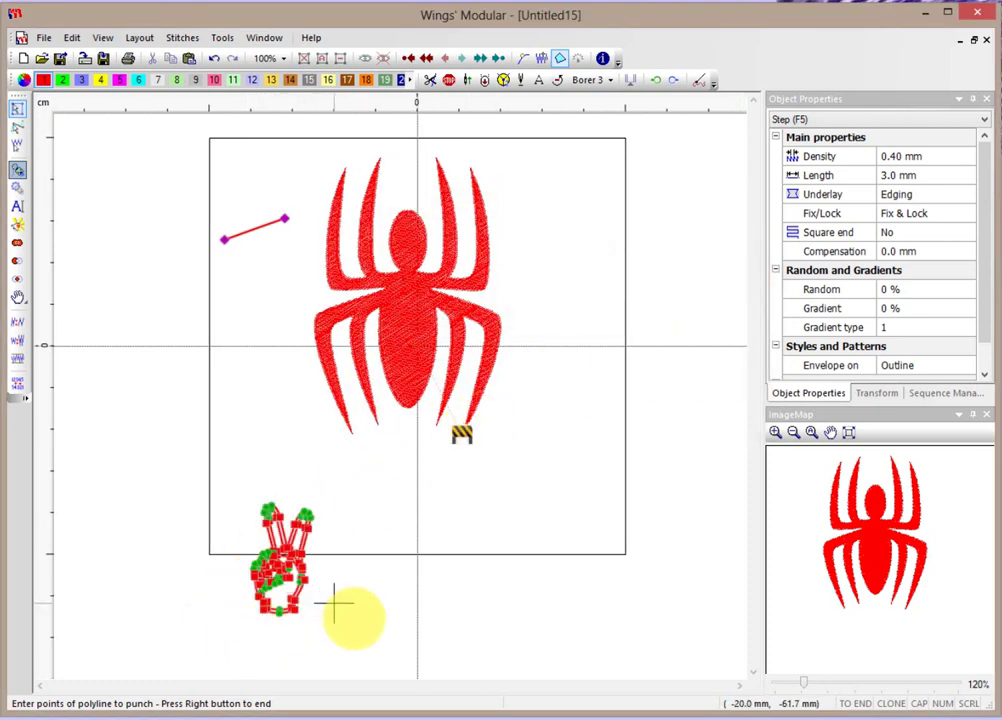
End the victory-hand outline, generate its Step stitches with the drawn direction, and deselect it
{"action": "right_click", "coordinate": [333, 602]}
{"action": "right_click", "coordinate": [351, 588]}
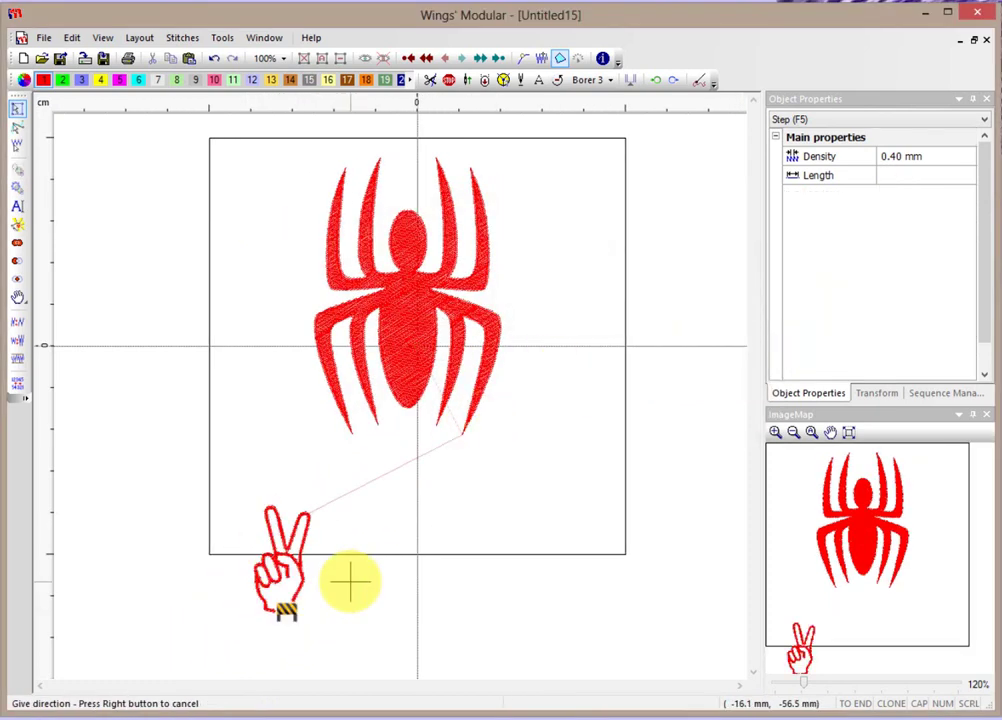
{"action": "left_click", "coordinate": [351, 570]}
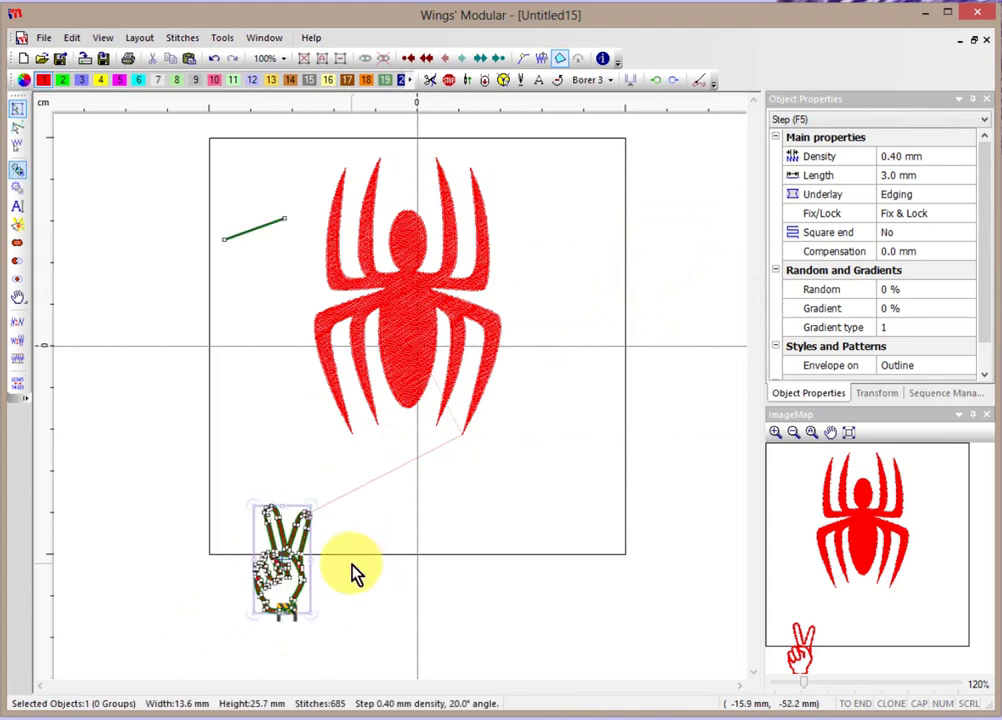
{"action": "left_click", "coordinate": [350, 570]}
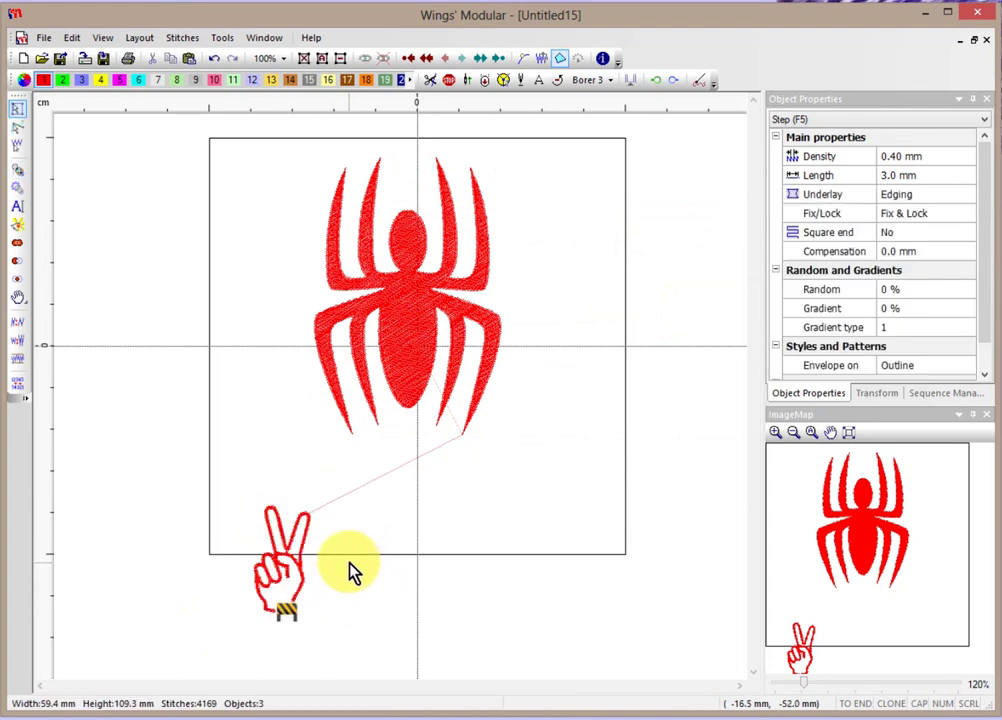
Insert the Wingdings OK-hand symbol beside the victory hand, about 30 mm wide and 37 mm high, using the default entry and exit points
{"action": "left_click", "coordinate": [220, 40]}
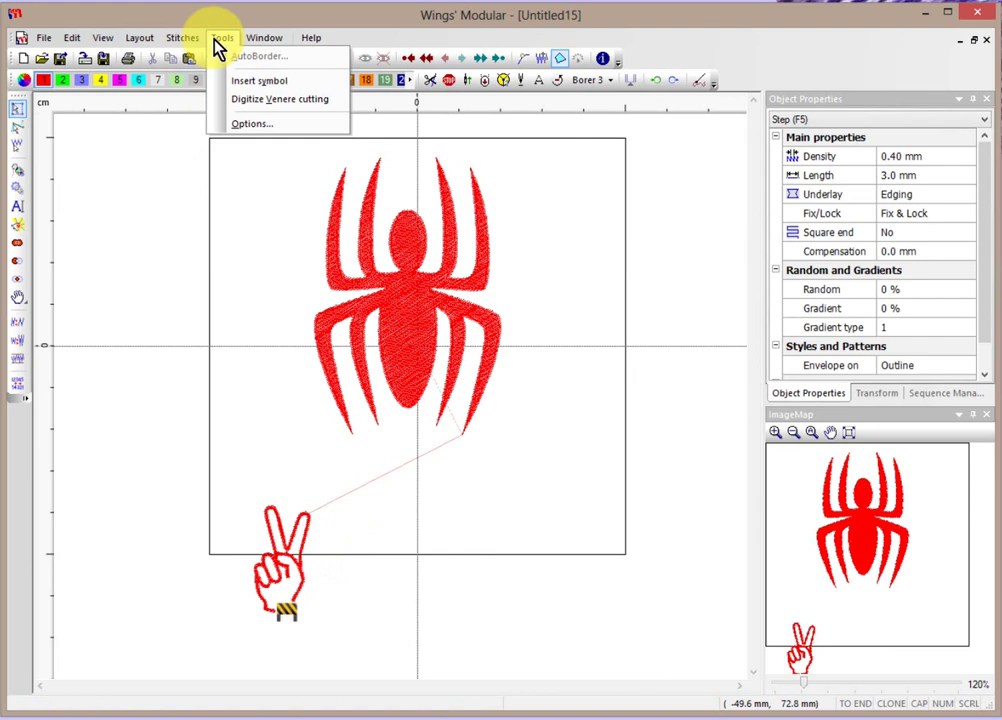
{"action": "left_click", "coordinate": [255, 80]}
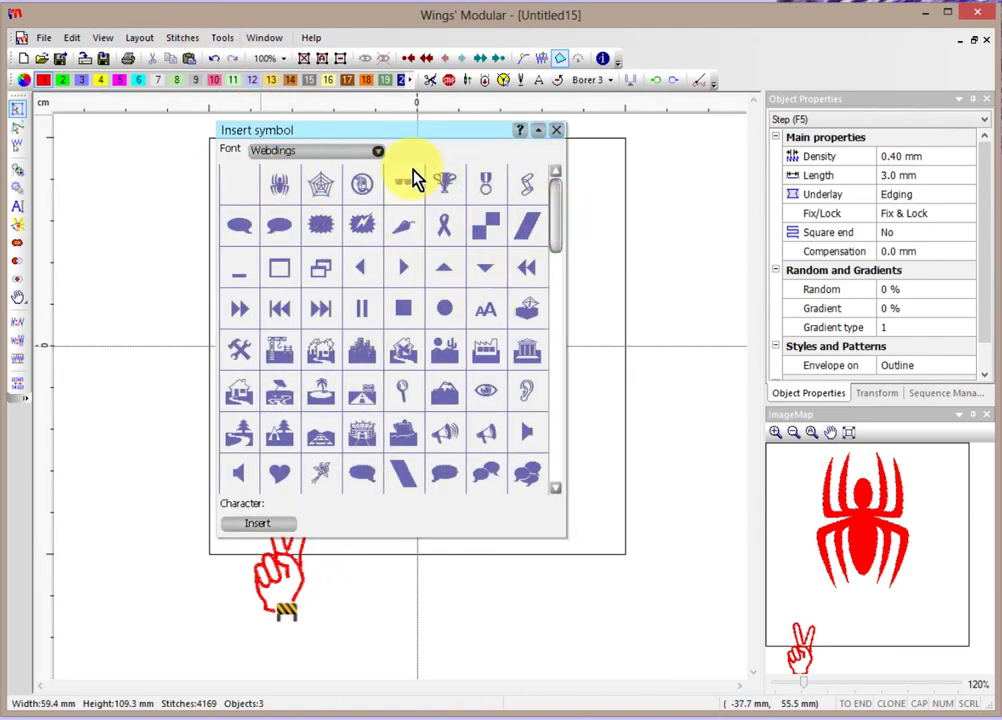
{"action": "left_click", "coordinate": [375, 155]}
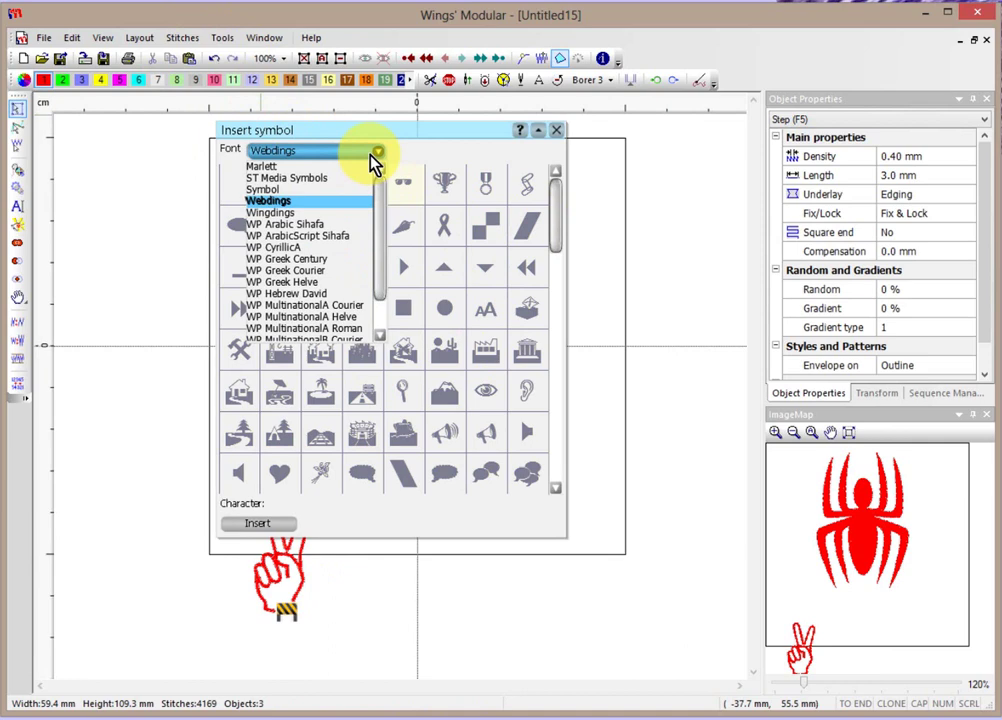
{"action": "left_click", "coordinate": [285, 214]}
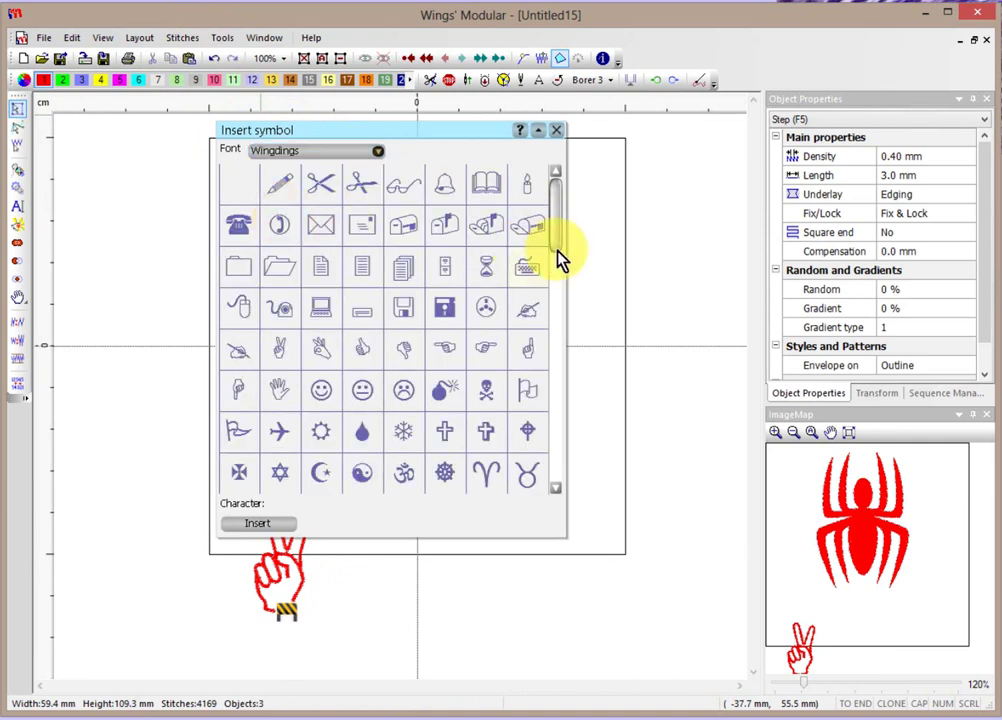
{"action": "left_click", "coordinate": [316, 352]}
{"action": "left_click", "coordinate": [280, 525]}
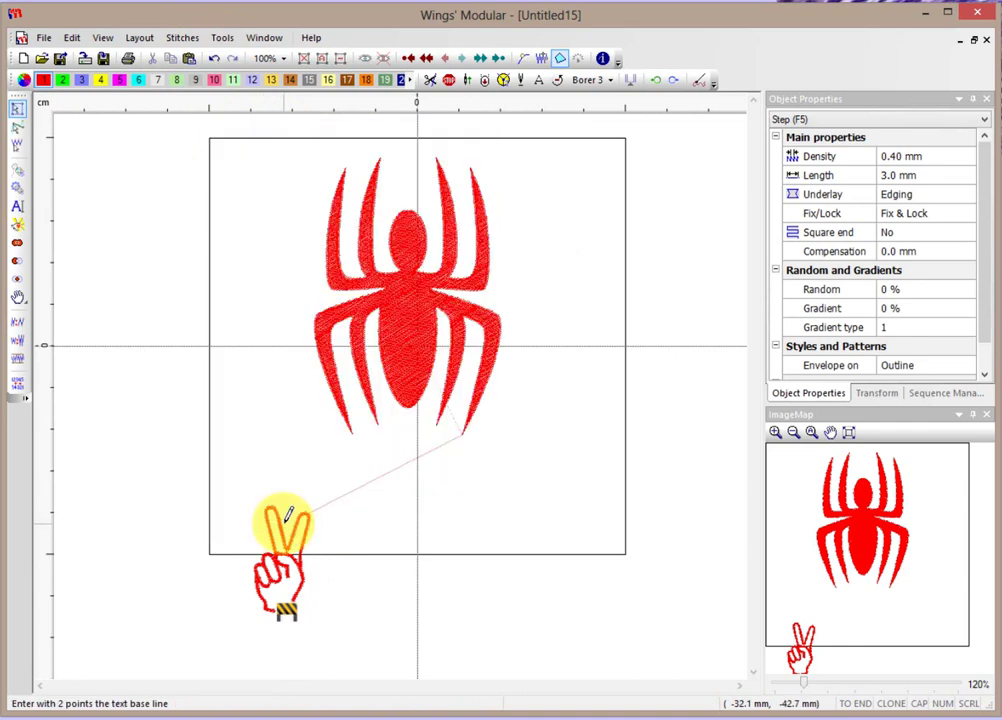
{"action": "left_click", "coordinate": [373, 613]}
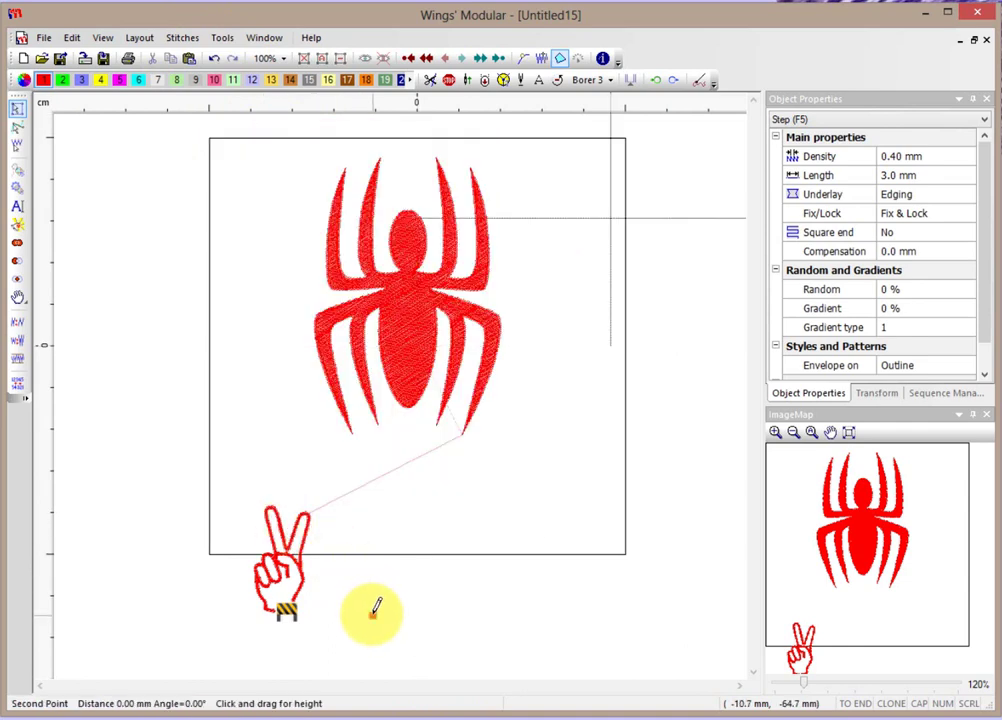
{"action": "left_click", "coordinate": [521, 604]}
{"action": "left_click", "coordinate": [555, 594]}
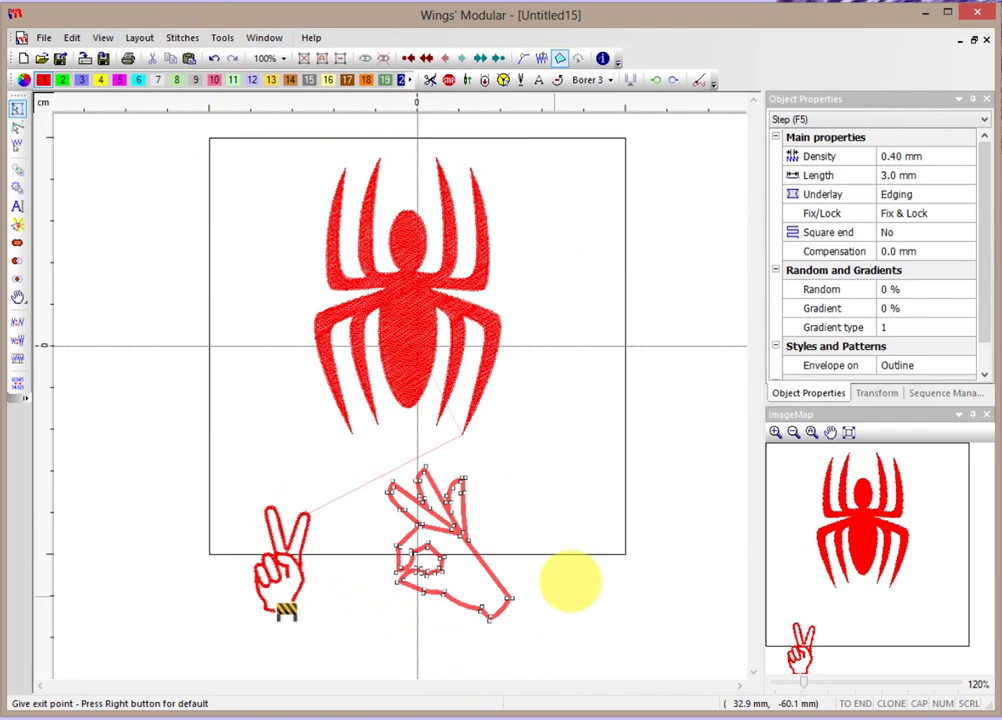
{"action": "right_click", "coordinate": [555, 594]}
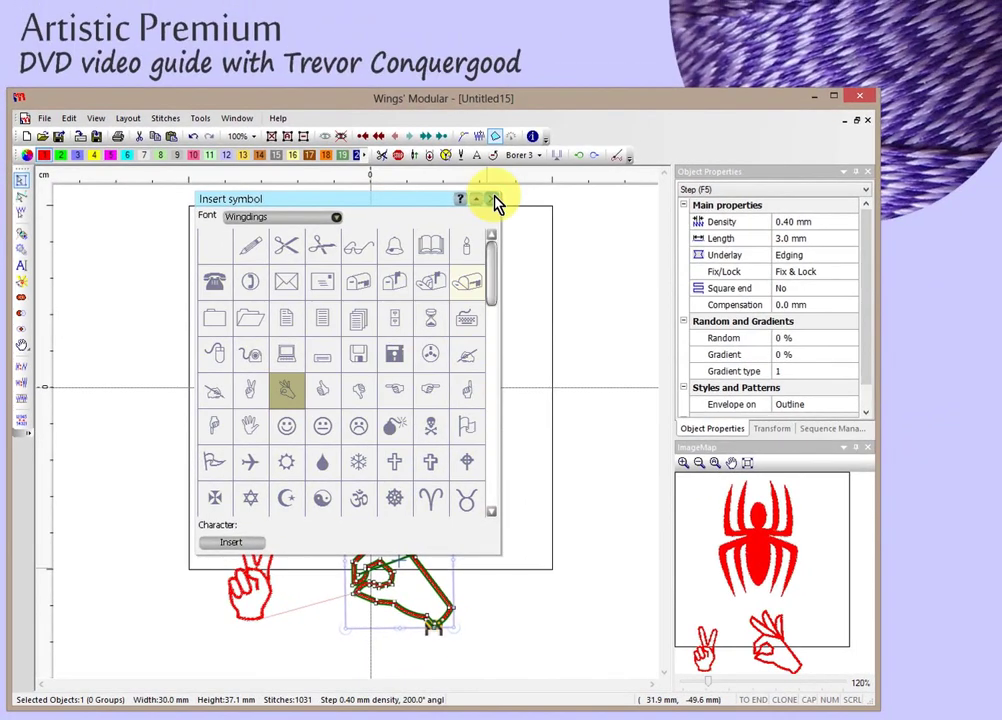
{"action": "left_click", "coordinate": [552, 132]}
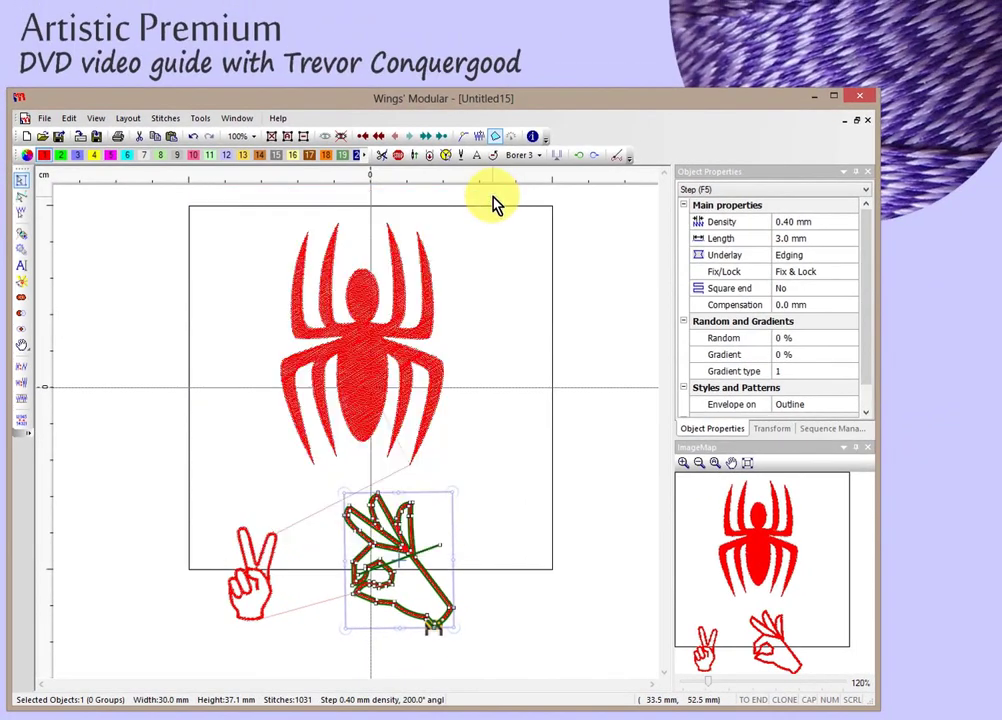
{"action": "left_click", "coordinate": [588, 392]}
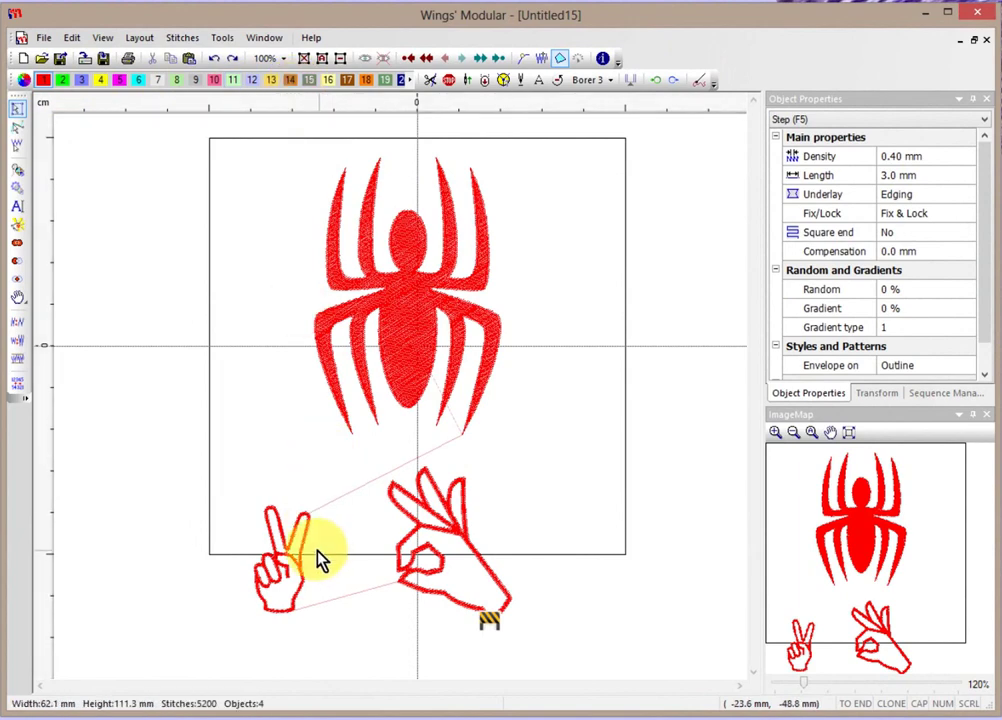
Assign colour 3, the sky blue, to the OK-hand object and deselect it
{"action": "left_click", "coordinate": [470, 548]}
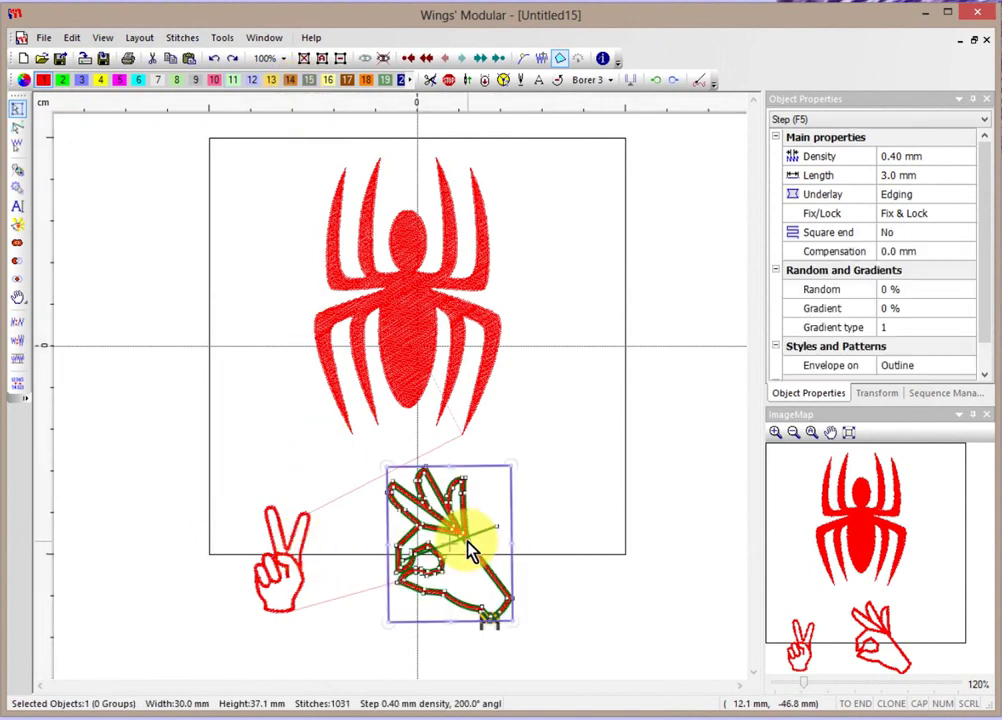
{"action": "left_click", "coordinate": [82, 80]}
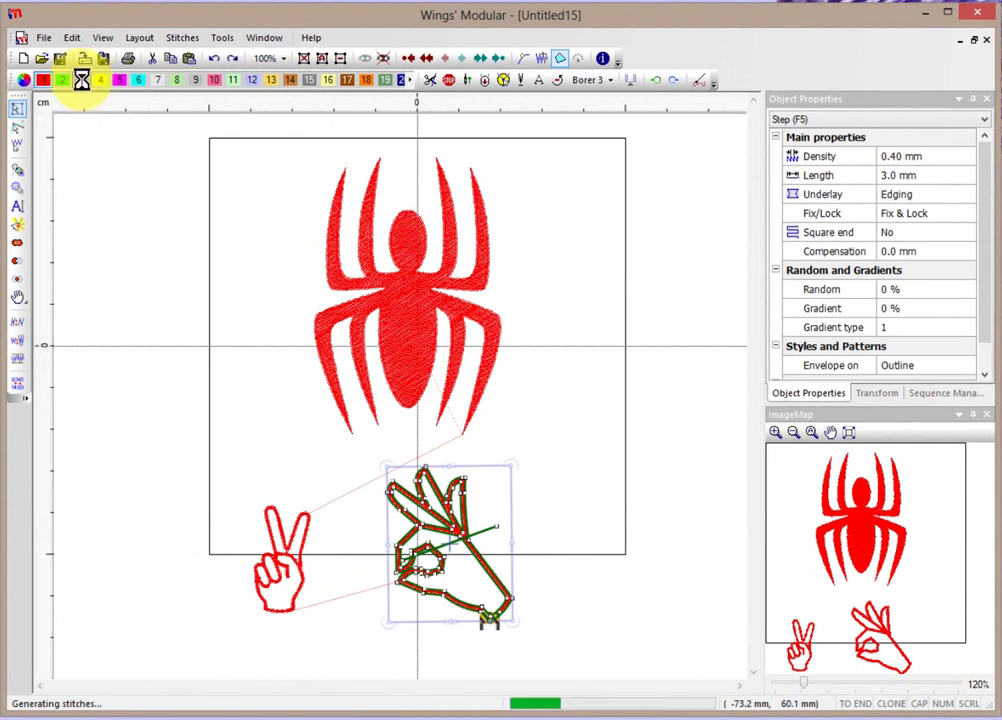
{"action": "left_click", "coordinate": [568, 475]}
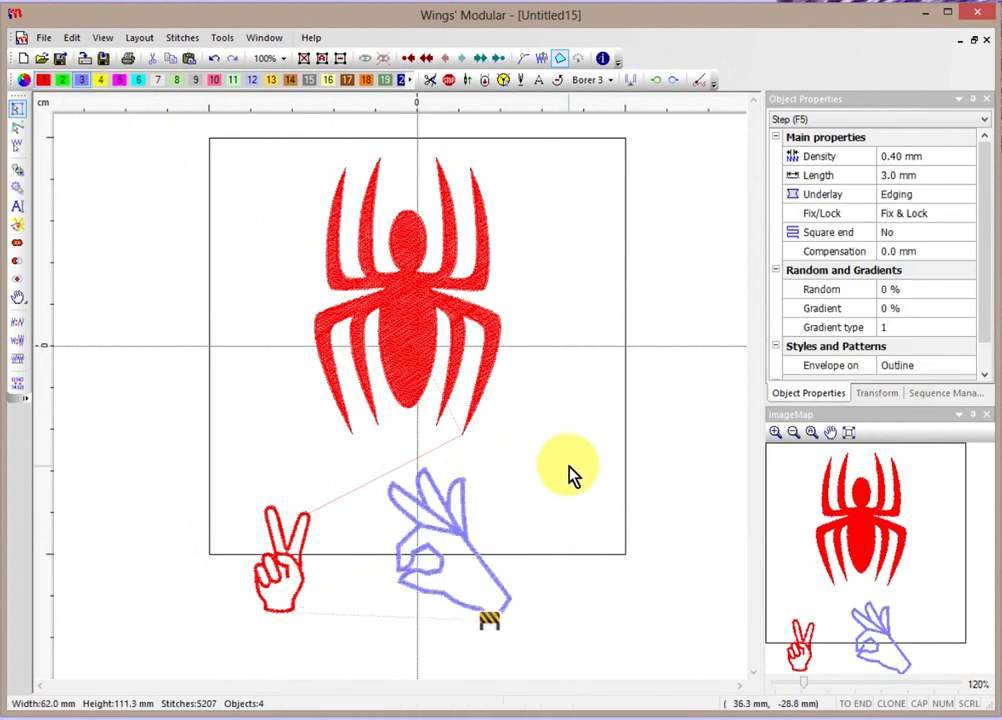
Open the colour management and examine the number of available colours, the used needles and the list of thread colours
{"action": "left_click", "coordinate": [24, 84]}
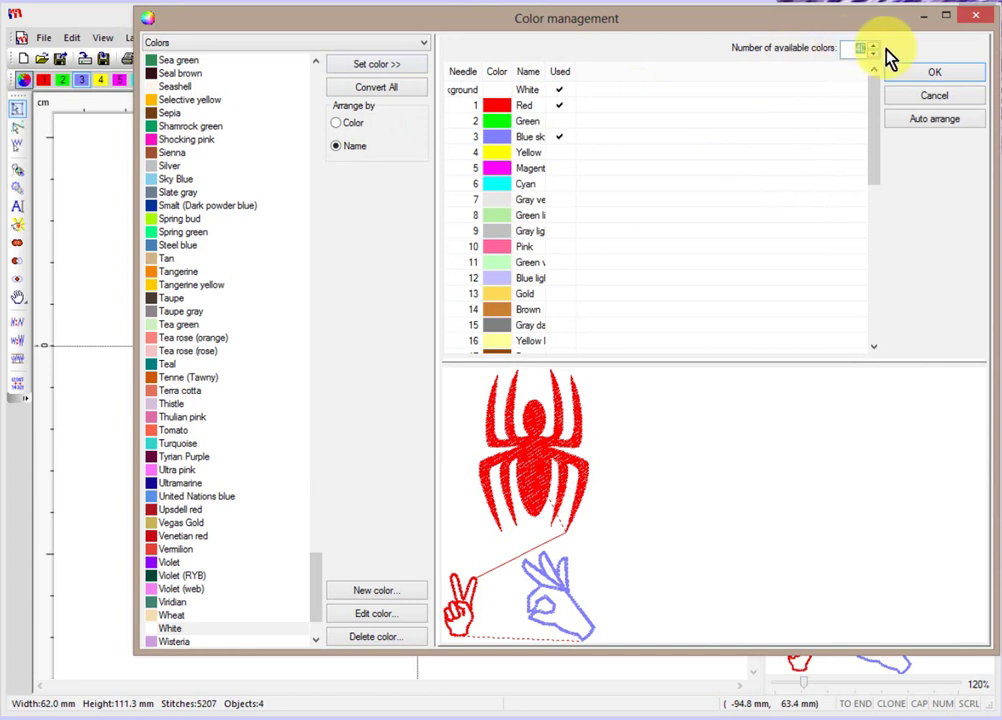
{"action": "key", "text": "BackSpace"}
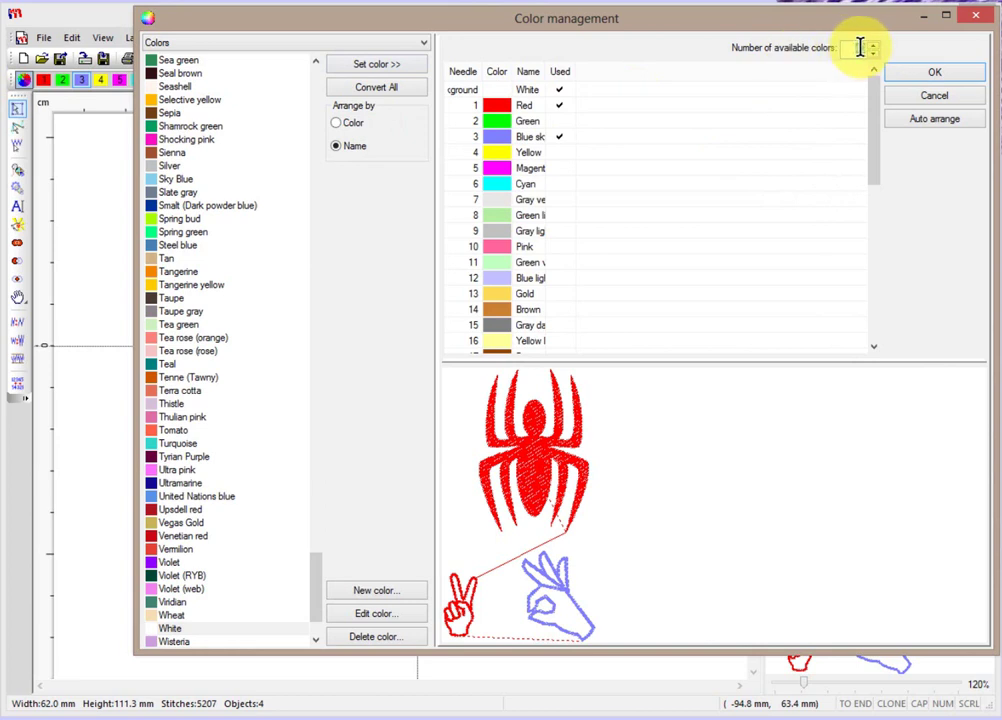
{"action": "type", "text": "16"}
{"action": "mouse_move", "coordinate": [877, 104]}
{"action": "left_mouse_down"}
{"action": "mouse_move", "coordinate": [877, 291]}
{"action": "mouse_move", "coordinate": [877, 102]}
{"action": "left_mouse_up"}
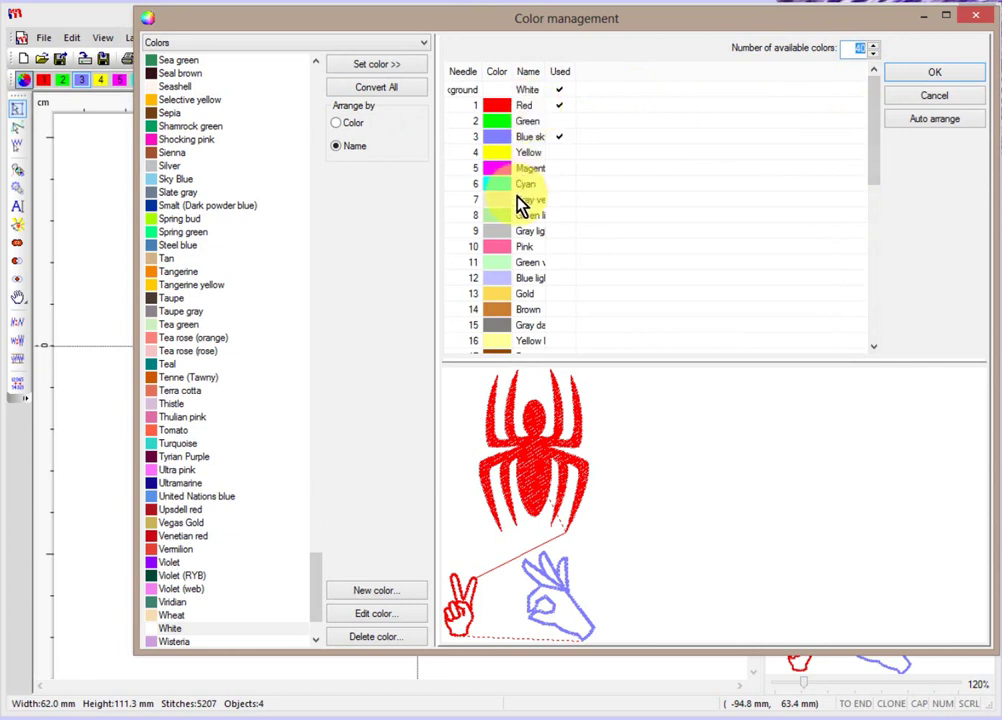
{"action": "left_click", "coordinate": [559, 89]}
{"action": "left_click", "coordinate": [559, 105]}
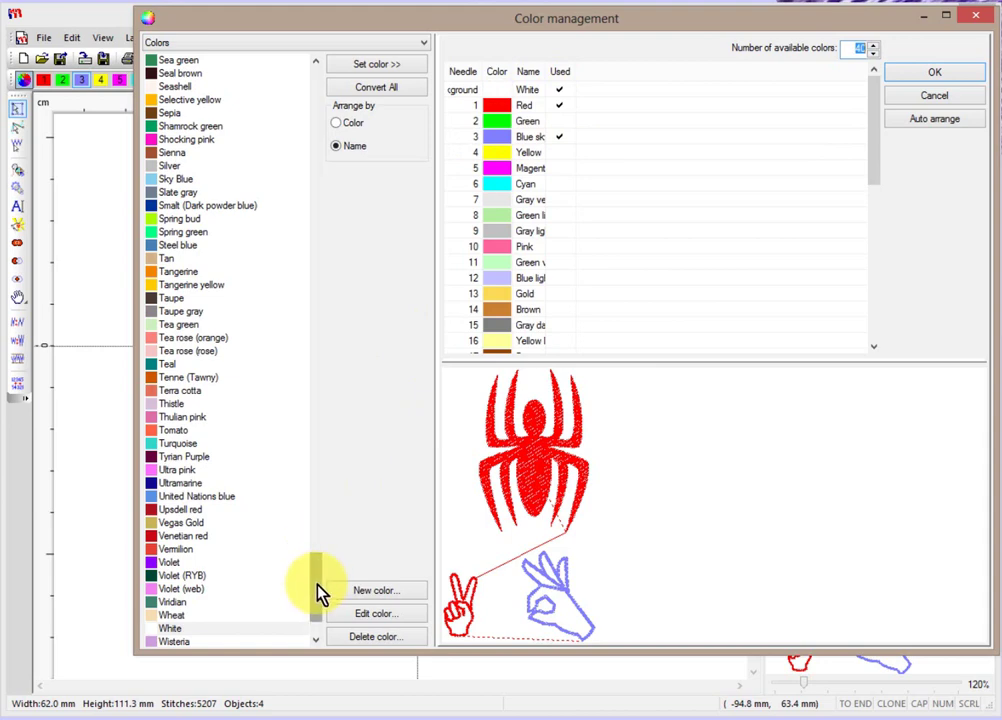
{"action": "left_click_drag", "start_coordinate": [318, 592], "coordinate": [324, 83]}
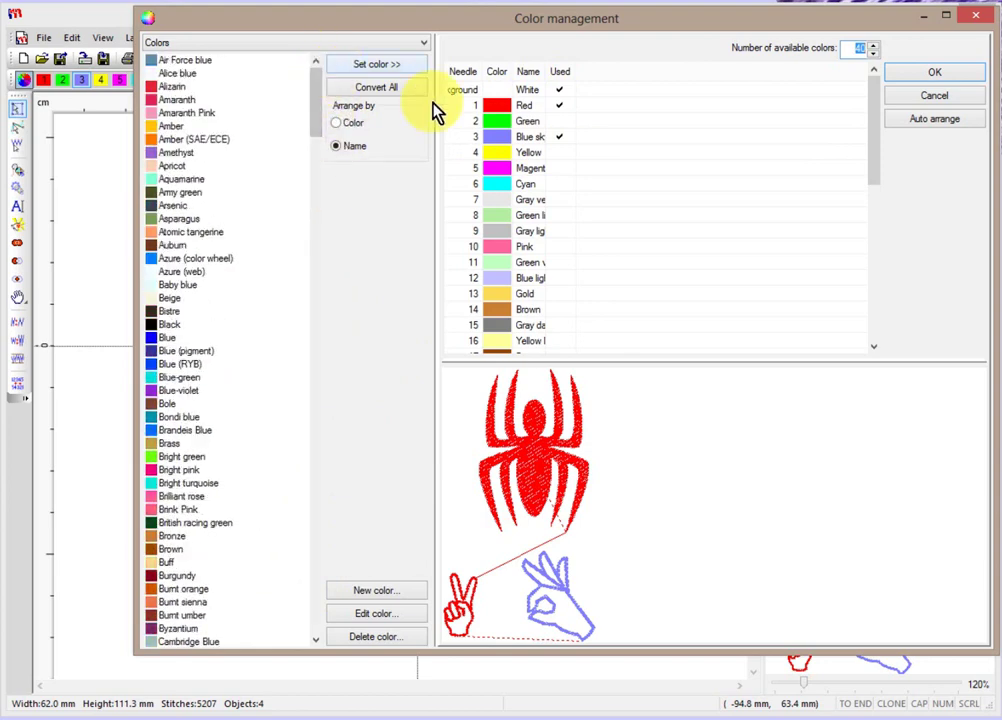
Replace the needle 2 colour with Amaranth and apply the colour changes
{"action": "left_click", "coordinate": [500, 122]}
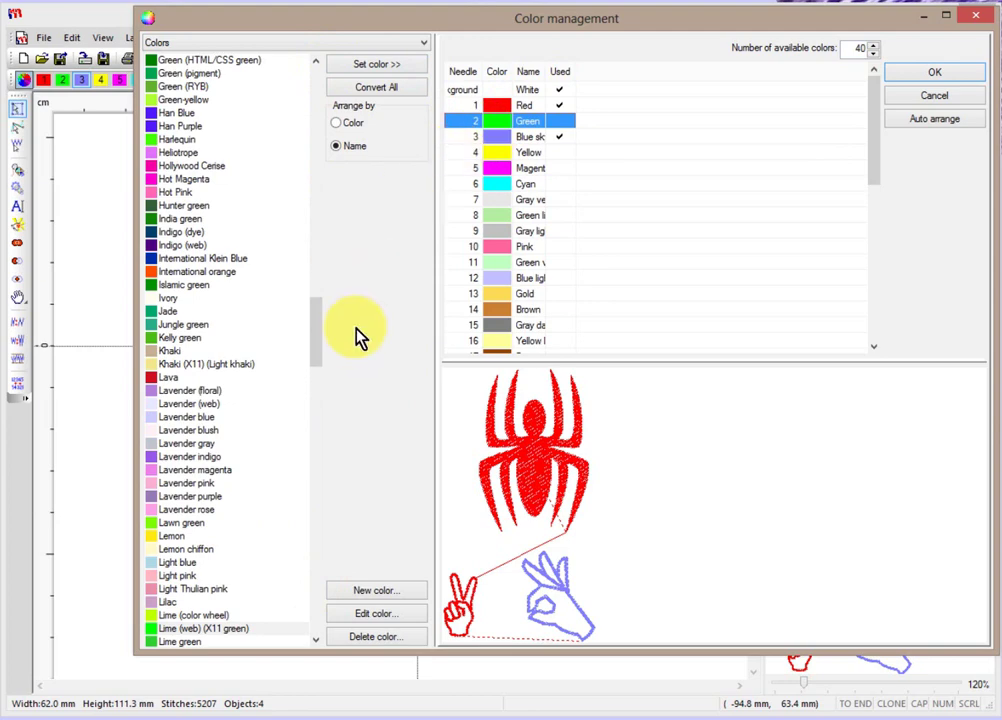
{"action": "left_click_drag", "start_coordinate": [320, 347], "coordinate": [320, 83]}
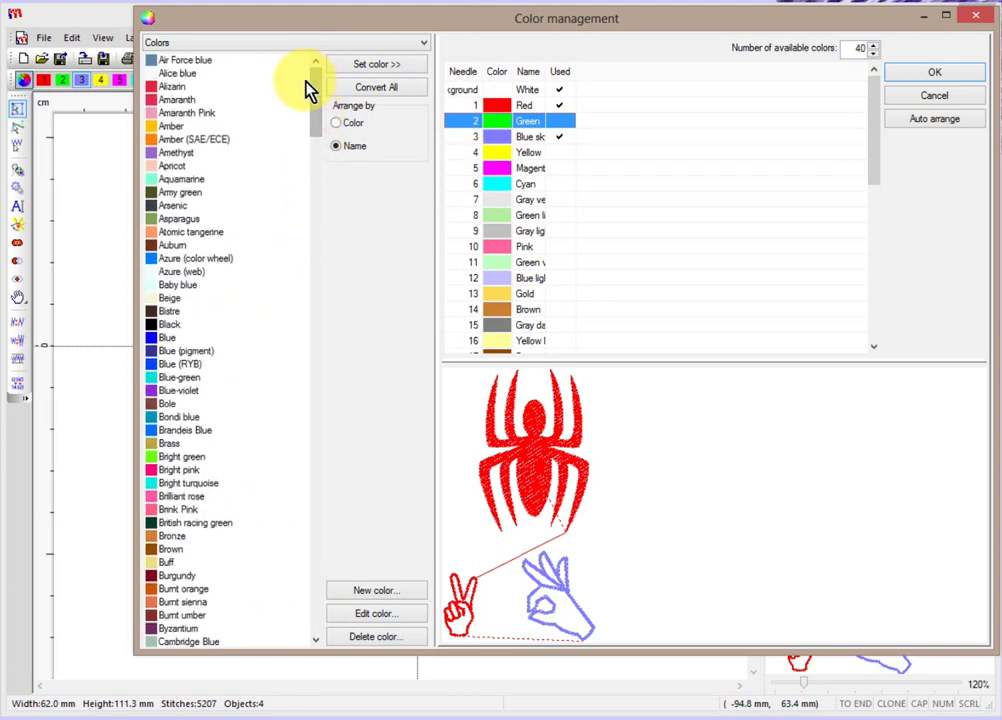
{"action": "left_click", "coordinate": [170, 99]}
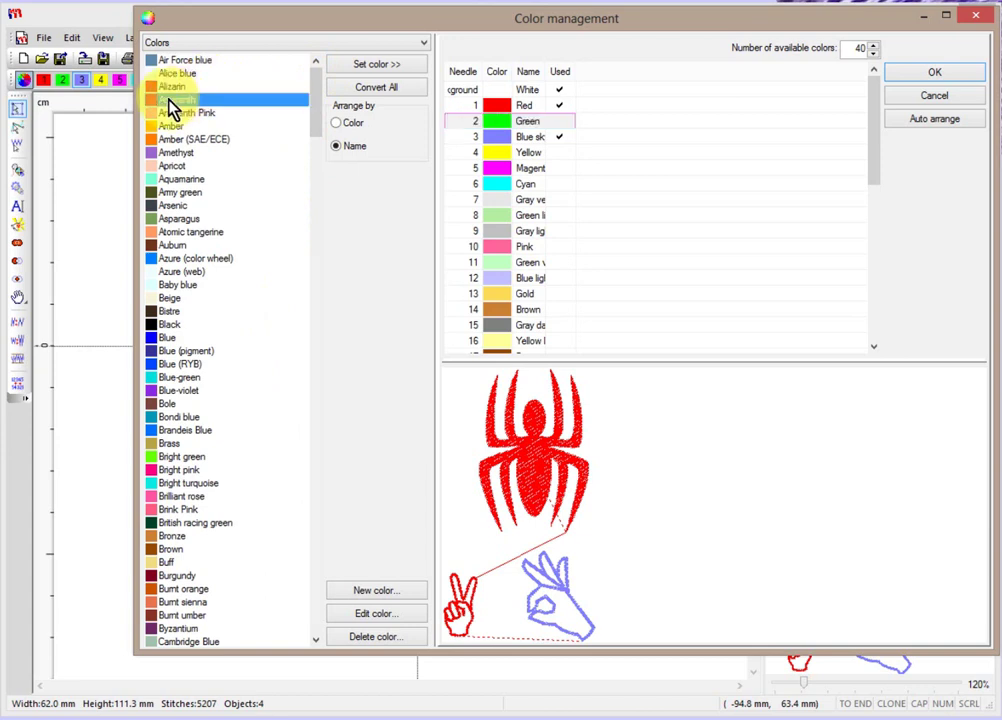
{"action": "left_click", "coordinate": [370, 66]}
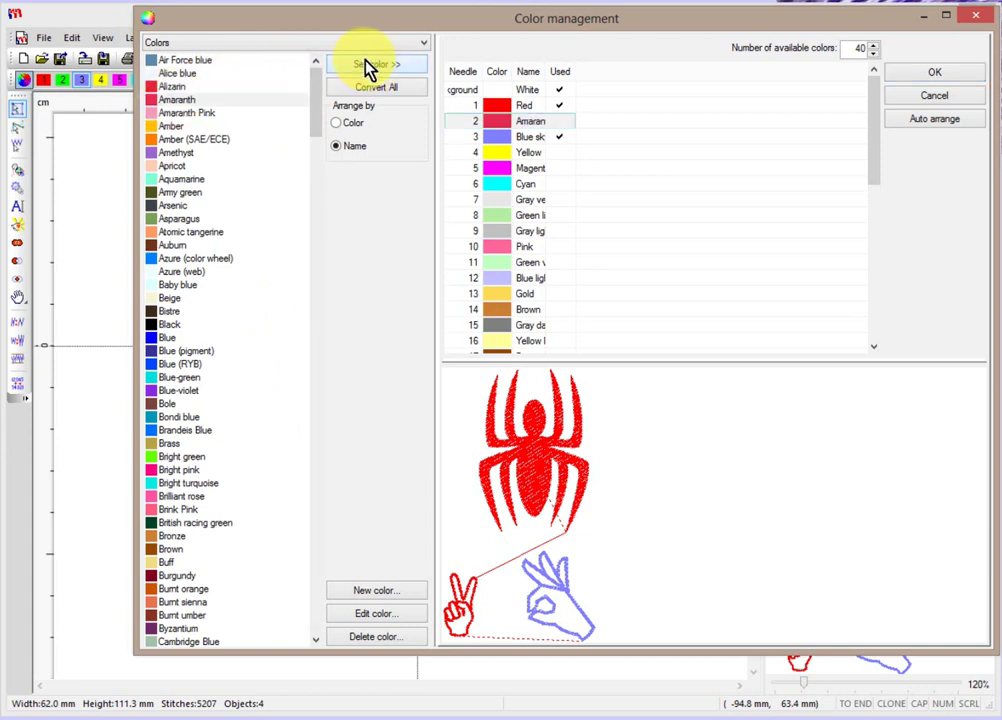
{"action": "left_click", "coordinate": [936, 76]}
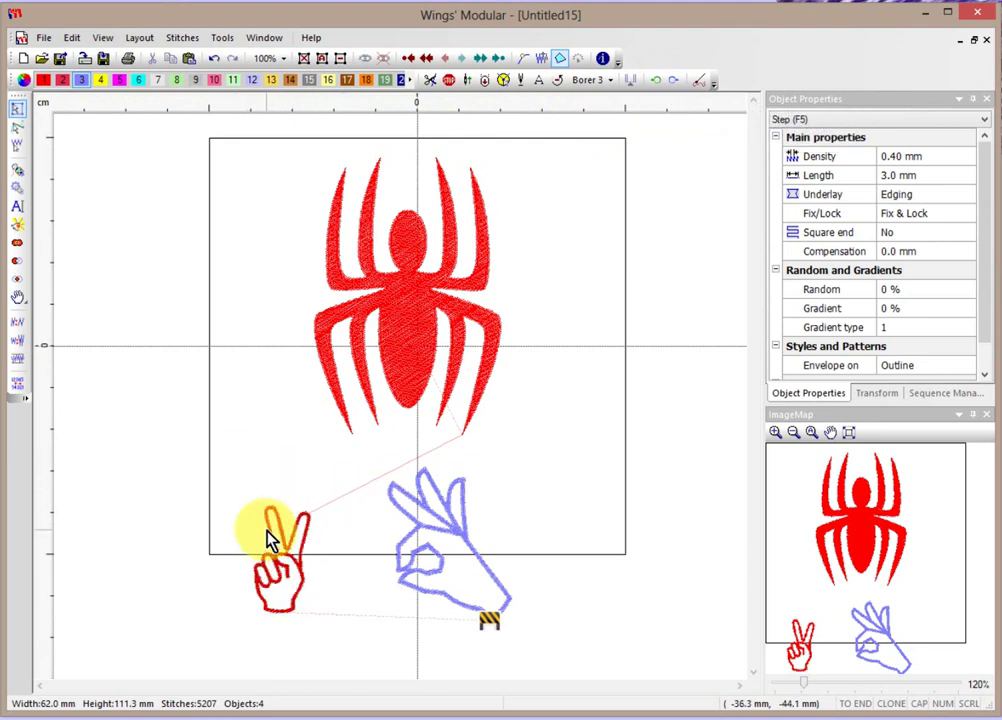
Set the victory hand's entry point at the tip of its left finger and deselect the object
{"action": "left_click", "coordinate": [414, 264]}
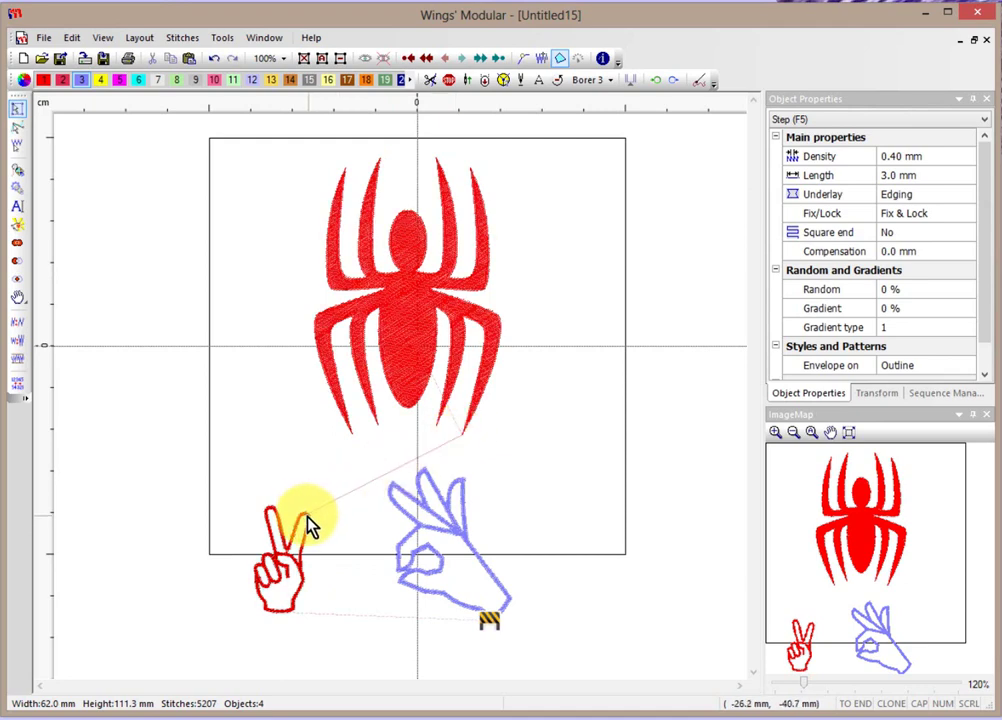
{"action": "left_click", "coordinate": [302, 555]}
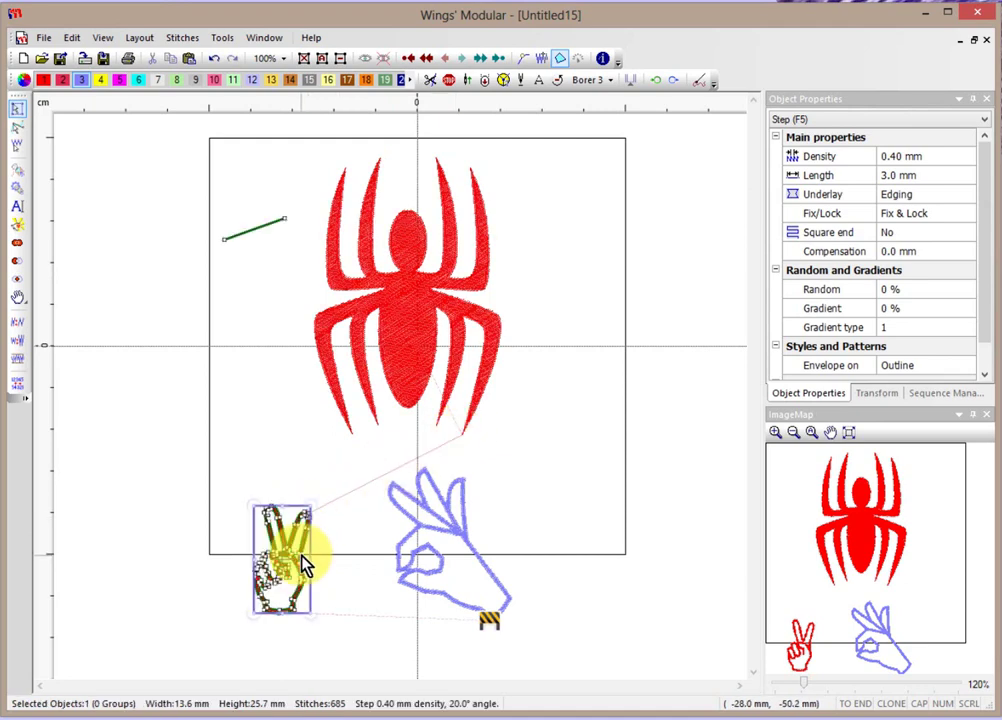
{"action": "left_click", "coordinate": [656, 88]}
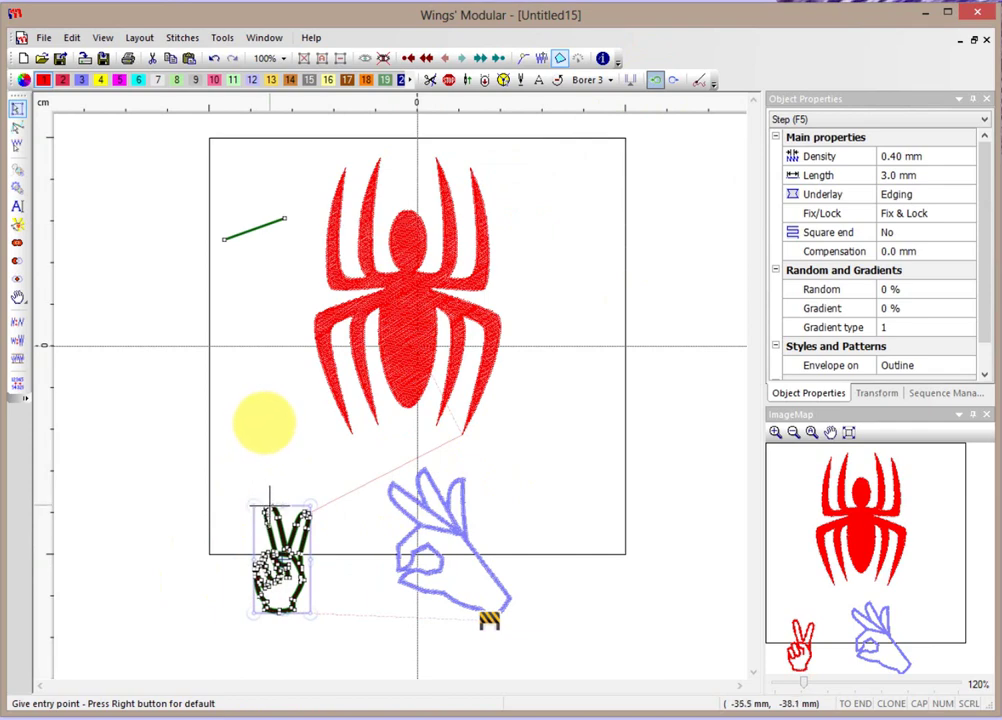
{"action": "left_click", "coordinate": [273, 510]}
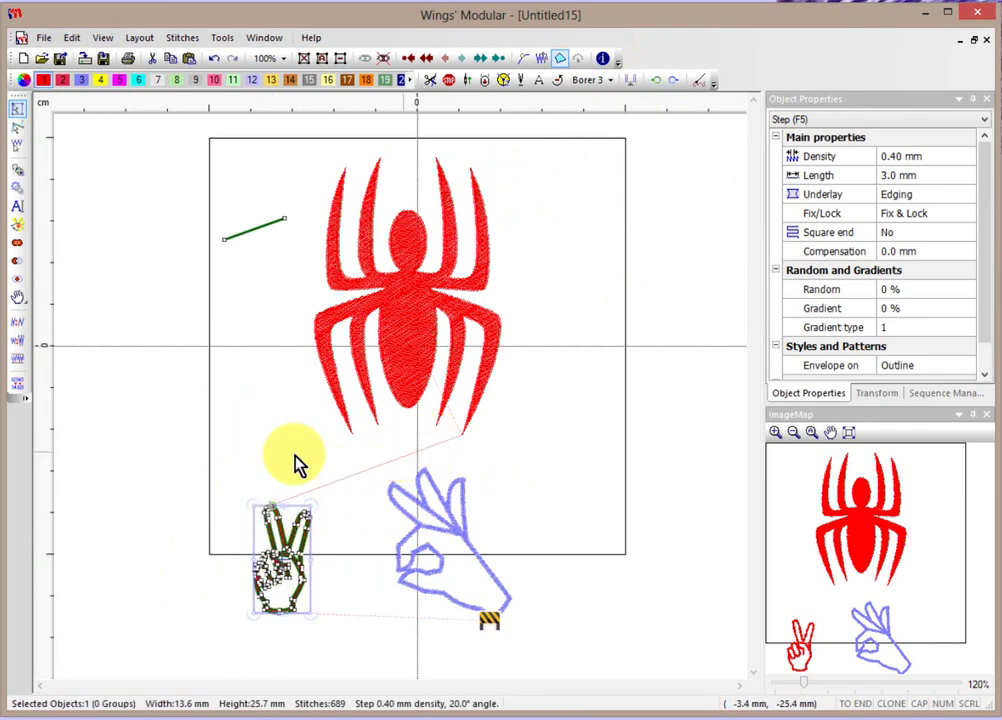
{"action": "left_click", "coordinate": [268, 454]}
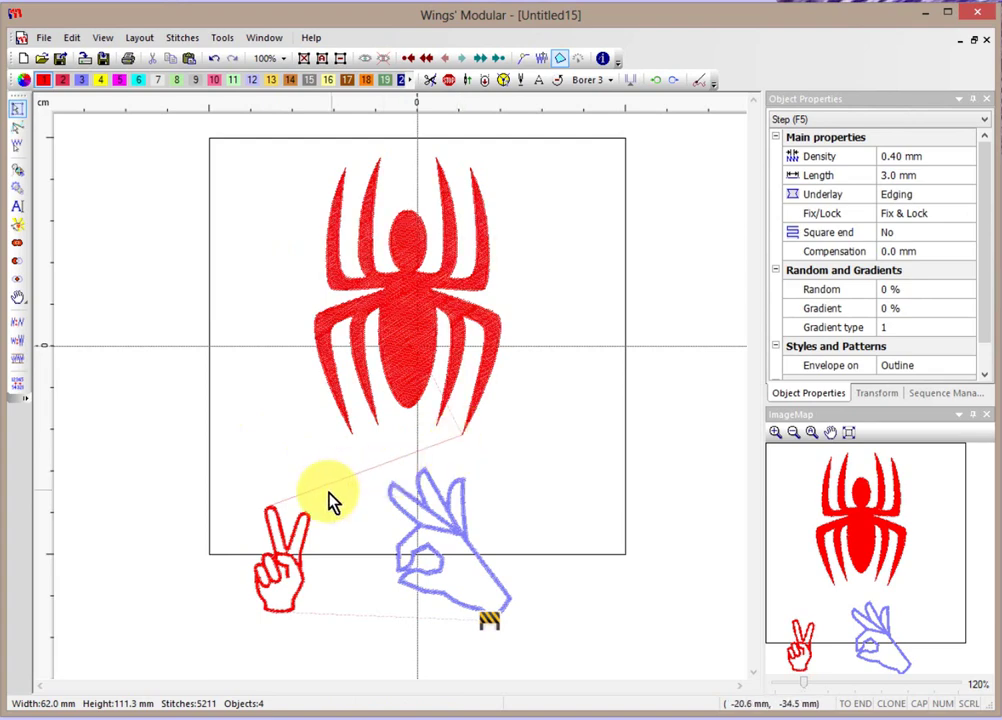
Set the spider's exit point at the tip of its outer lower-left leg and deselect the object
{"action": "left_click", "coordinate": [423, 313]}
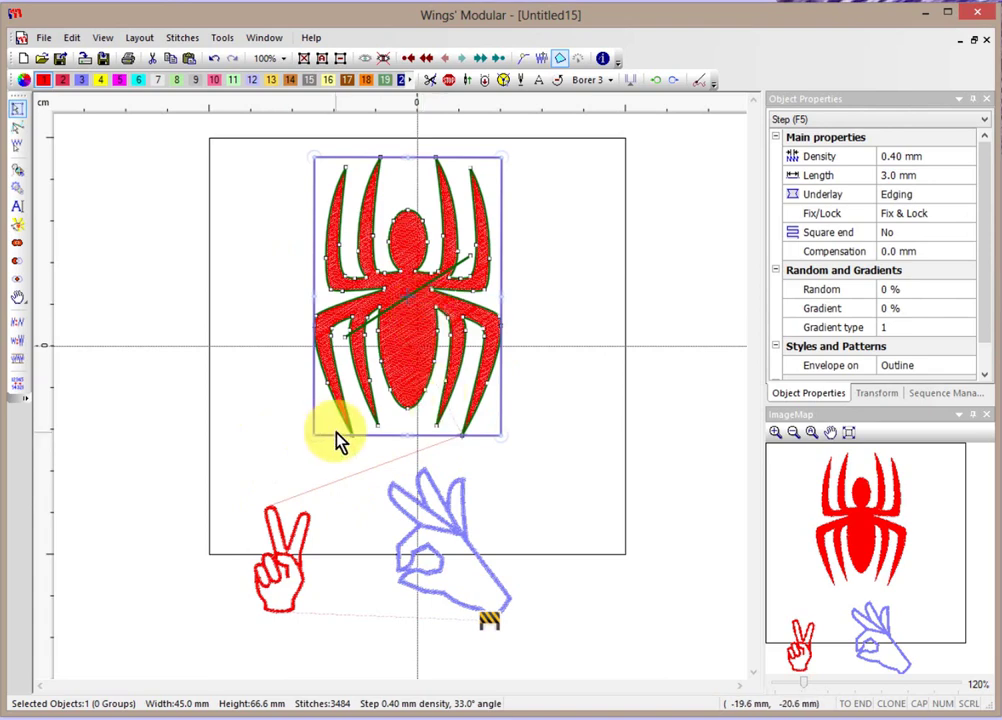
{"action": "left_click", "coordinate": [673, 80]}
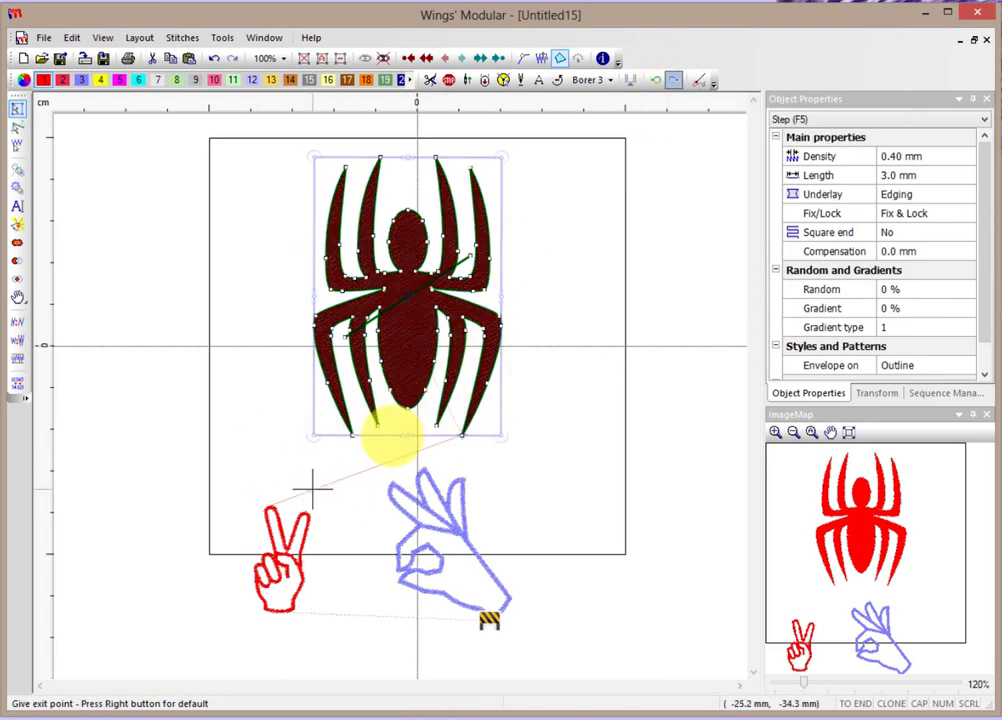
{"action": "left_click", "coordinate": [350, 450]}
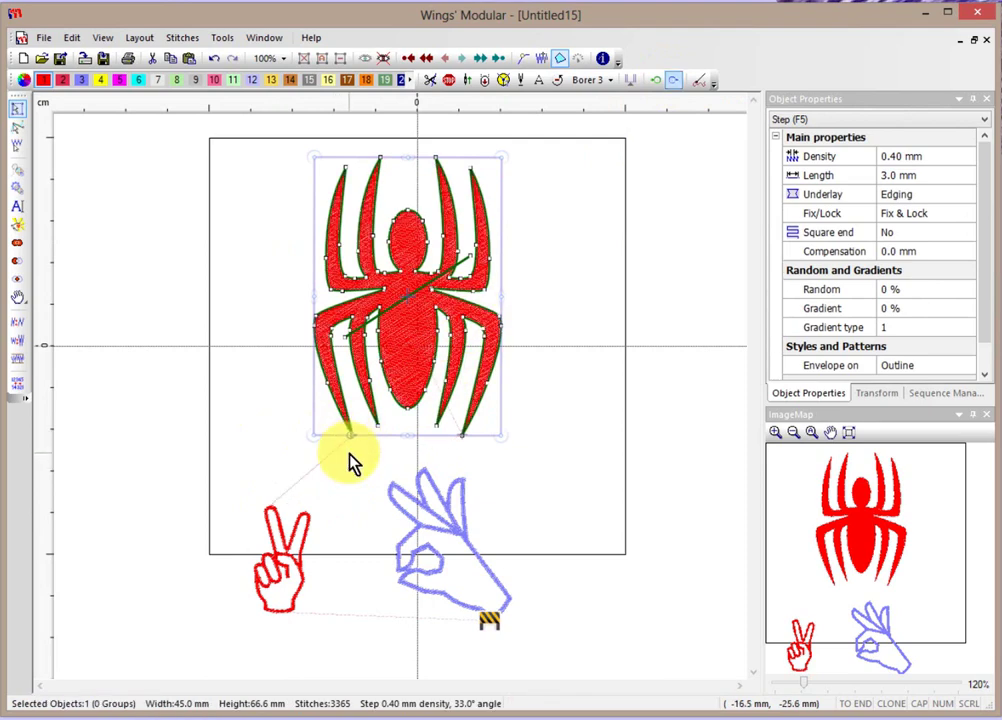
{"action": "left_click", "coordinate": [145, 418]}
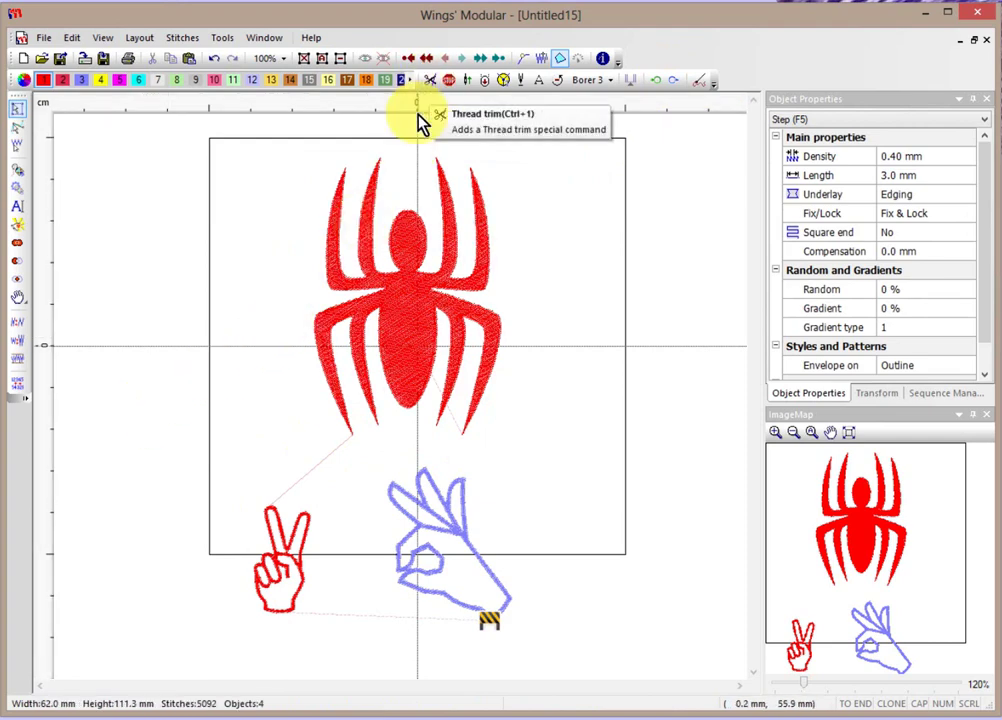
Try adding thread trim commands to the spider and the victory hand
{"action": "left_click", "coordinate": [393, 328]}
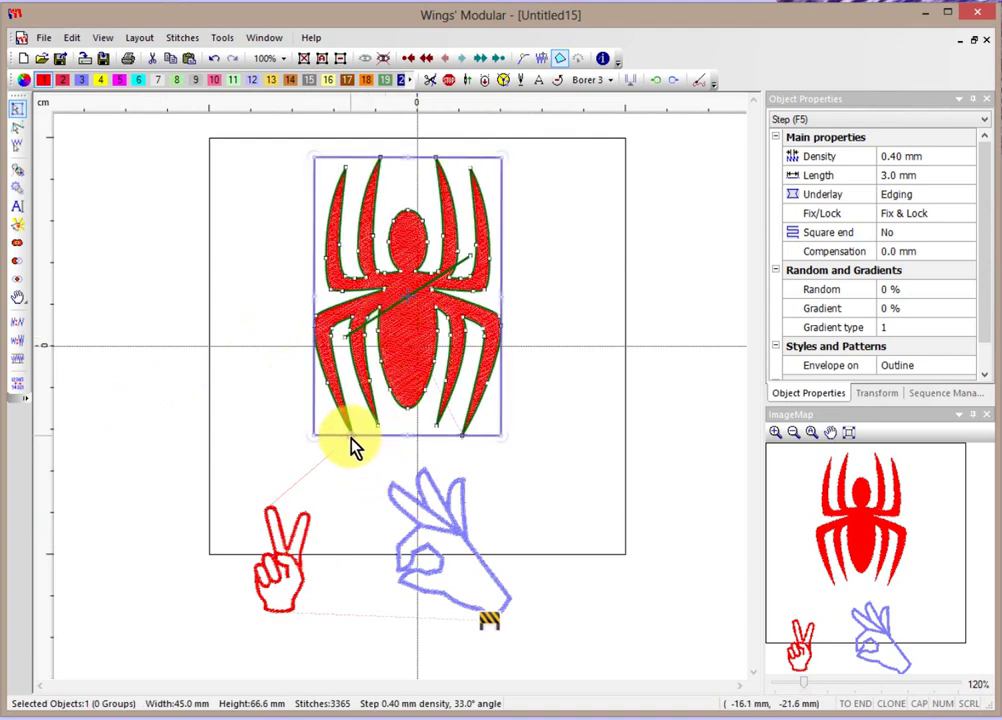
{"action": "left_click", "coordinate": [432, 80]}
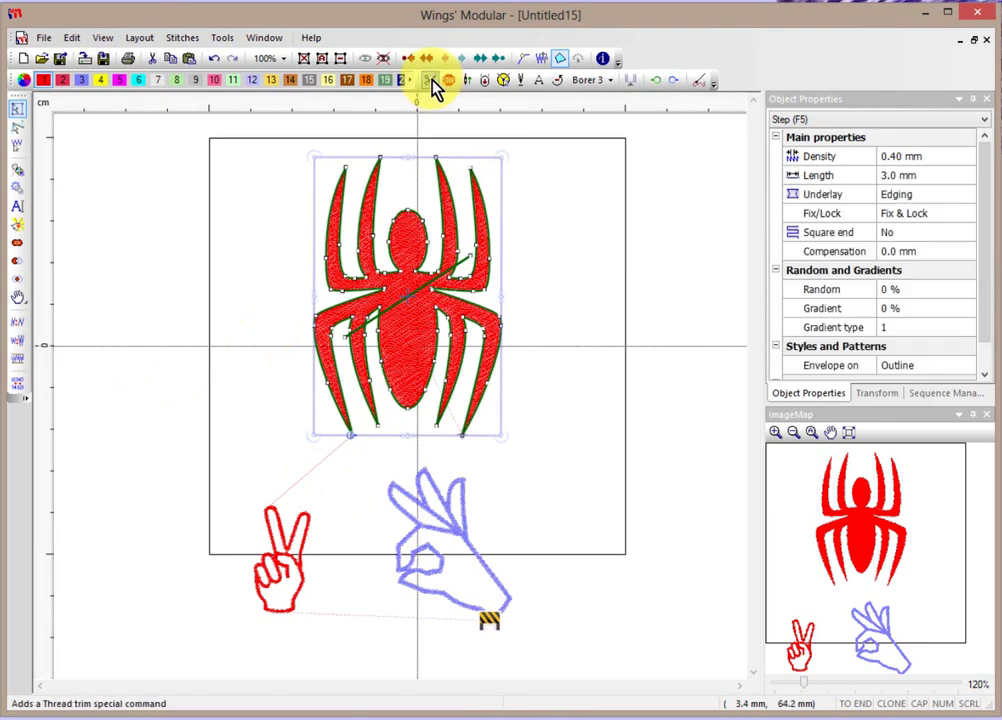
{"action": "left_click", "coordinate": [303, 559]}
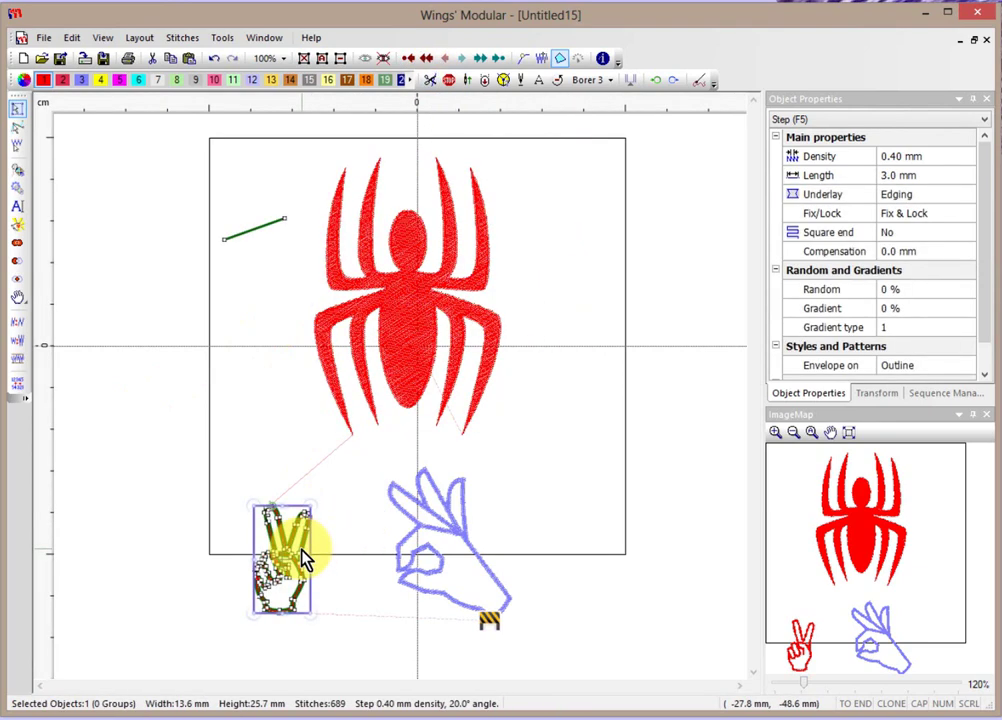
{"action": "left_click", "coordinate": [431, 81]}
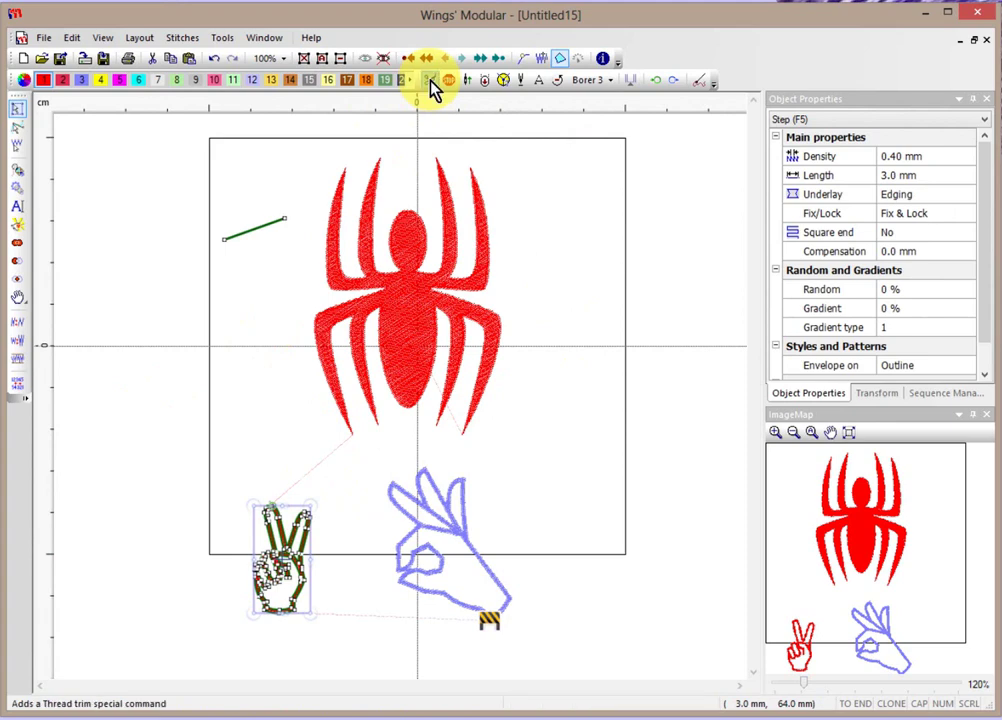
{"action": "left_click", "coordinate": [227, 465]}
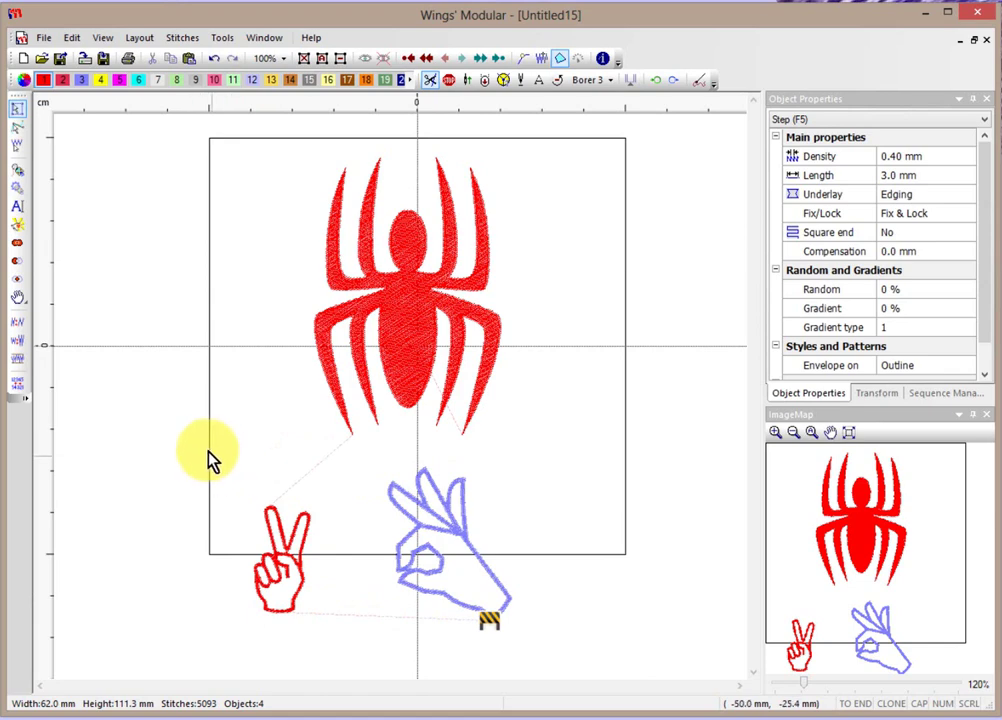
{"action": "left_click", "coordinate": [433, 82]}
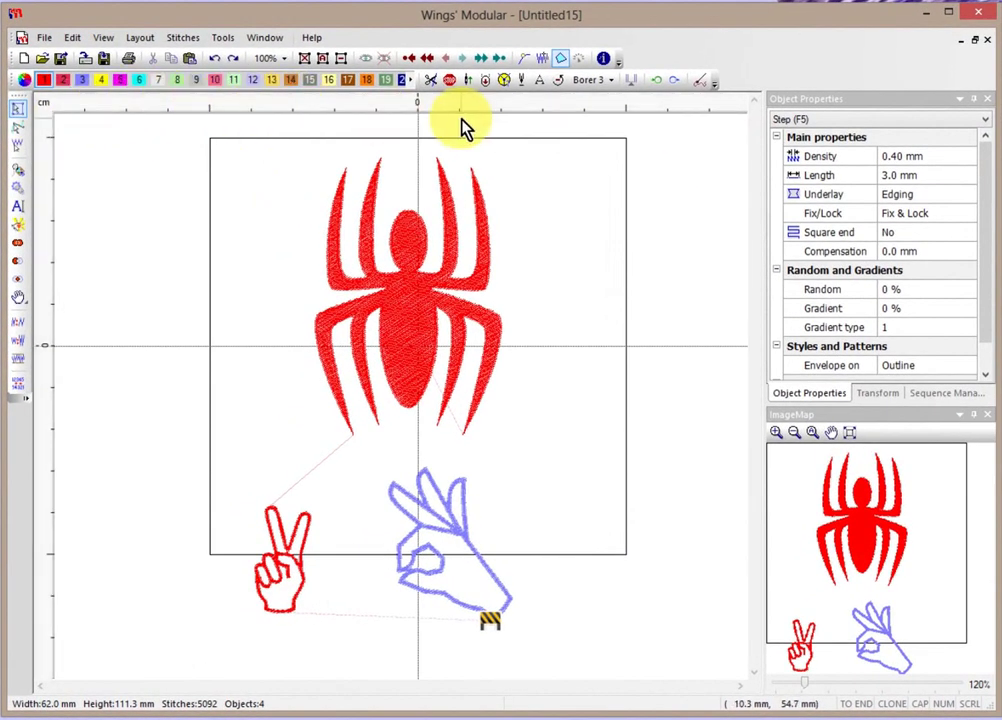
Place two horizontal guidelines, one at the tips of the spider's lower legs and one at about -29.1 mm along the OK hand's highest fingertip
{"action": "scroll", "coordinate": [463, 143], "scroll_direction": "up", "scroll_amount": 5}
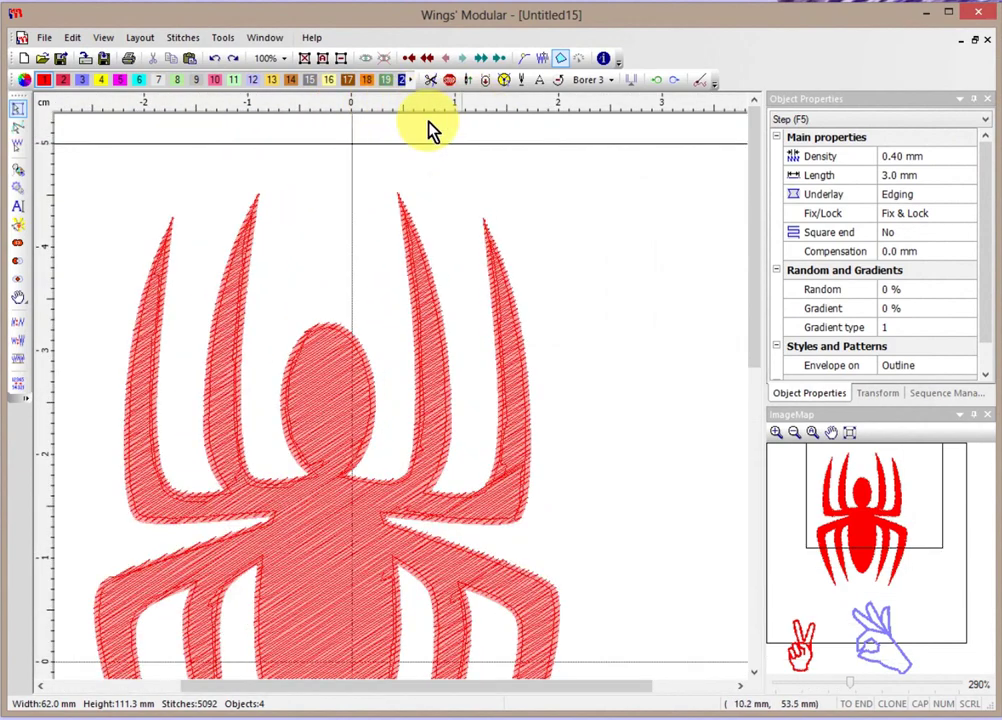
{"action": "scroll", "coordinate": [416, 152], "scroll_direction": "down", "scroll_amount": 5}
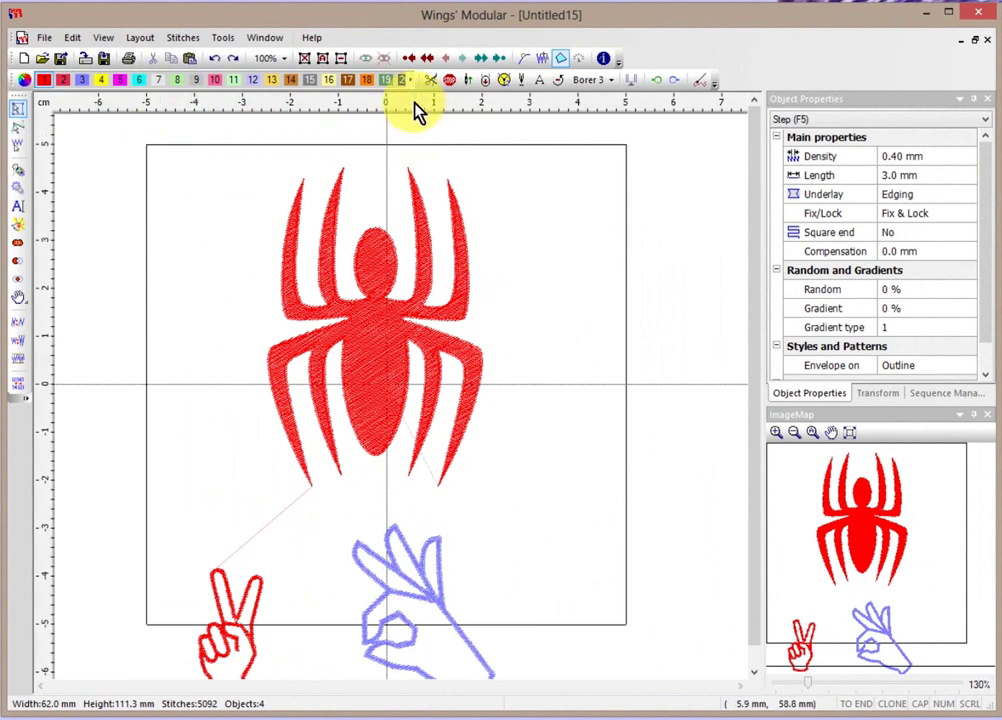
{"action": "left_click_drag", "start_coordinate": [416, 110], "coordinate": [405, 487]}
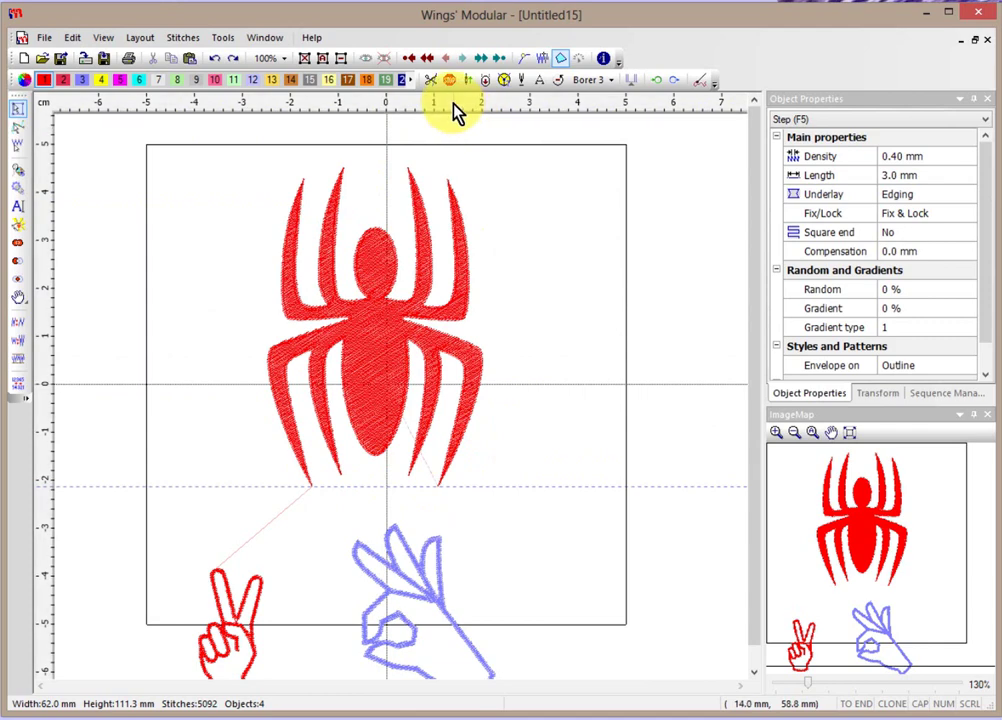
{"action": "left_click_drag", "start_coordinate": [455, 110], "coordinate": [436, 522]}
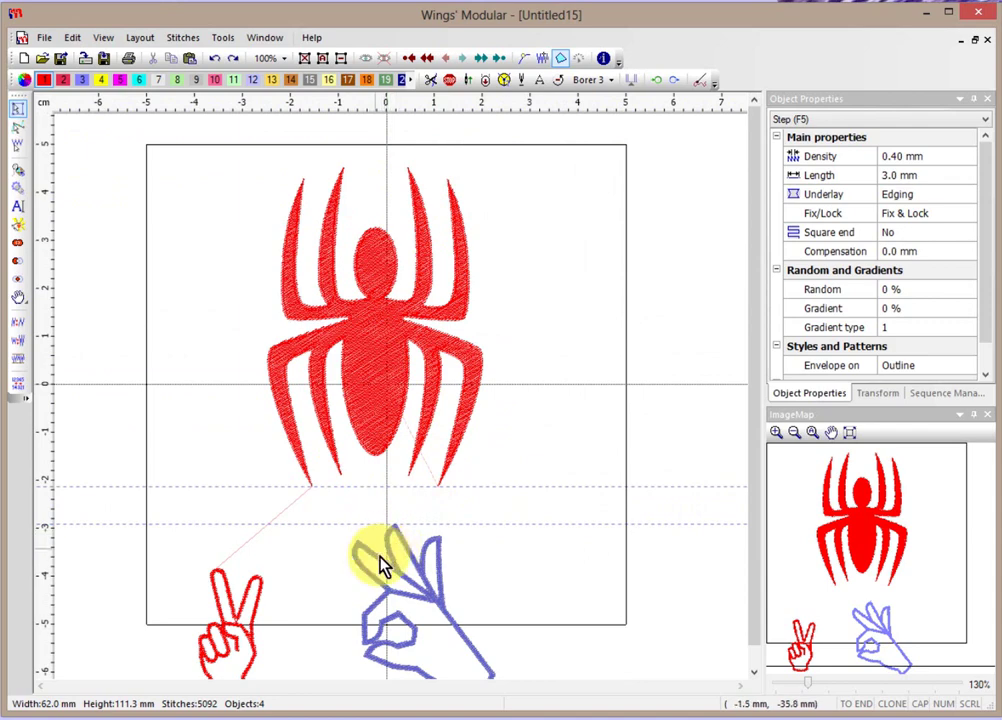
Move the victory hand up so its fingertips meet the lower horizontal guideline, level with the OK hand, and deselect it
{"action": "left_click", "coordinate": [259, 608]}
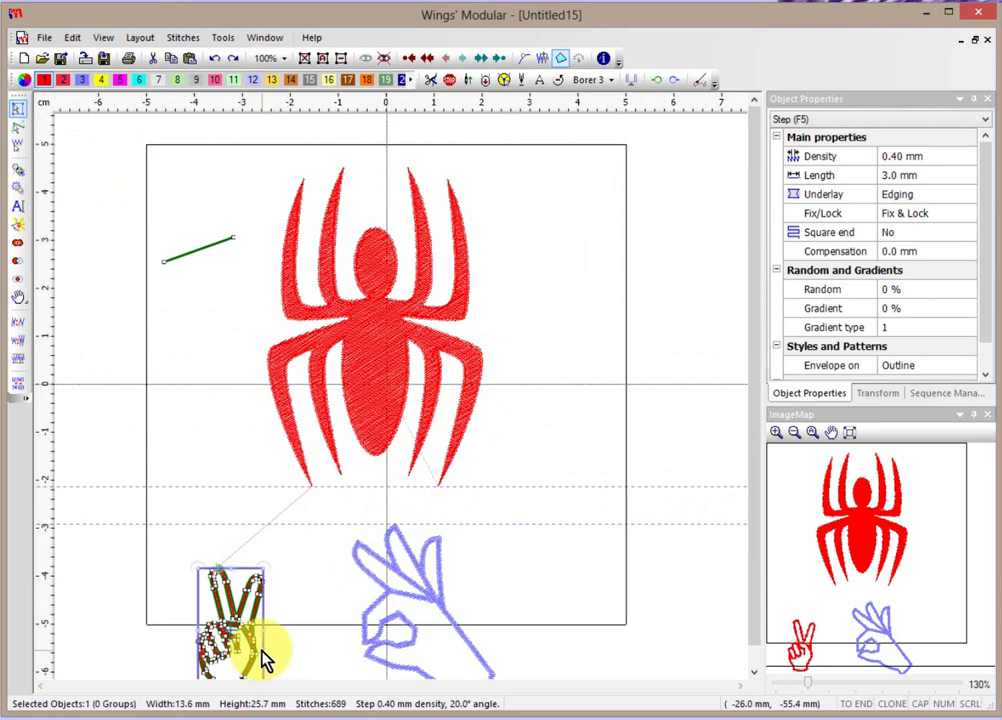
{"action": "left_click_drag", "start_coordinate": [265, 660], "coordinate": [273, 600]}
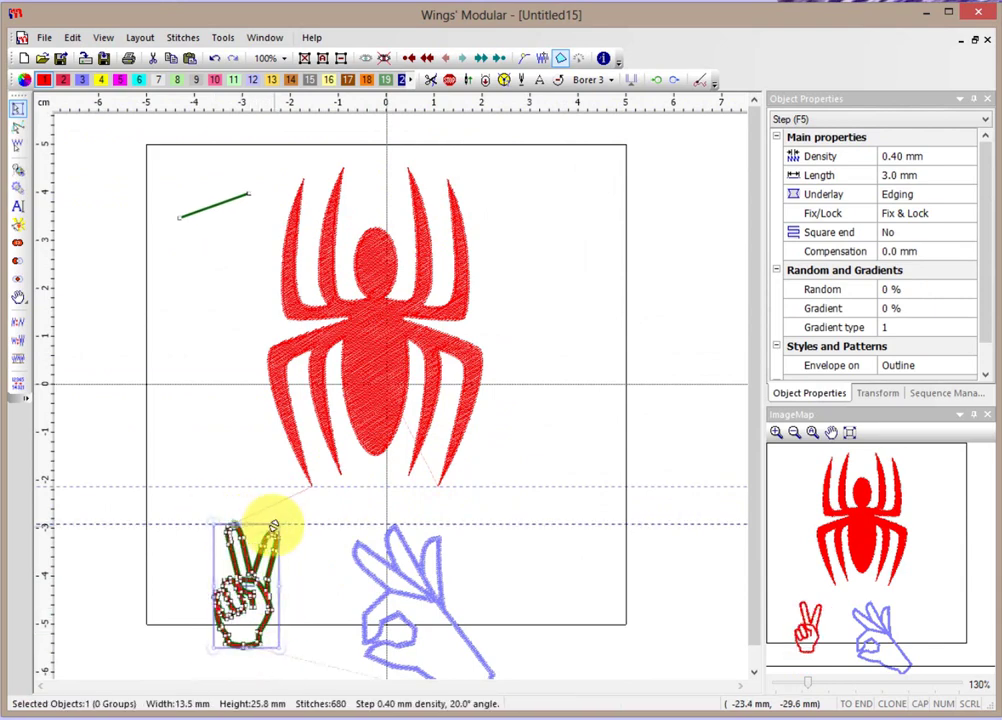
{"action": "left_click", "coordinate": [310, 557]}
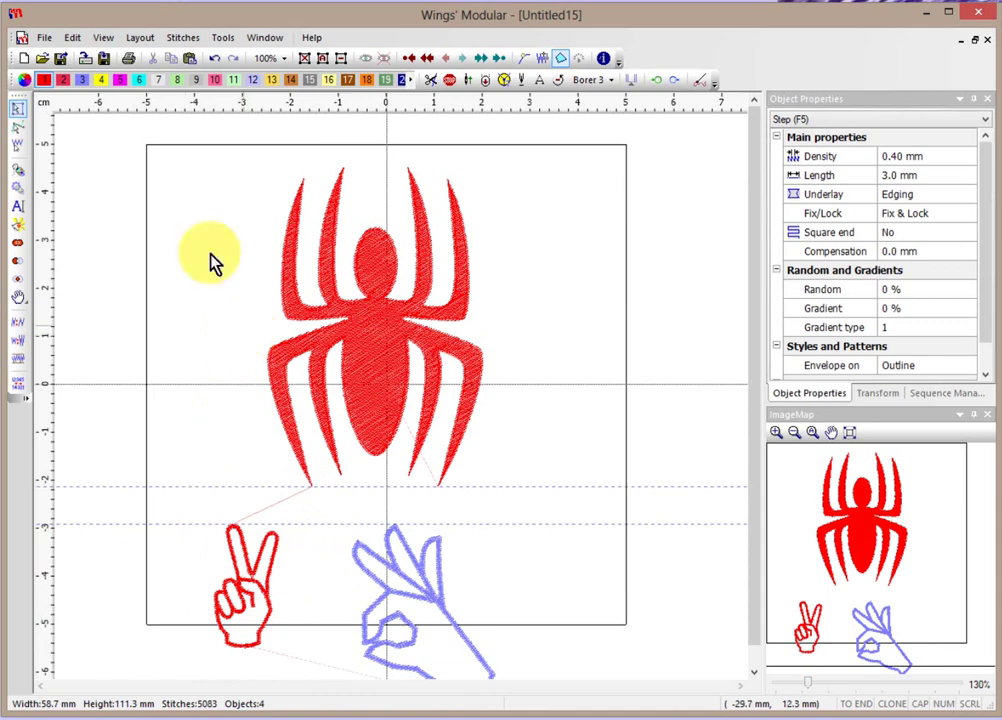
Add a diagonal guideline, rotate it to about 31.6 degrees and position it across the spider's body
{"action": "right_click", "coordinate": [60, 100]}
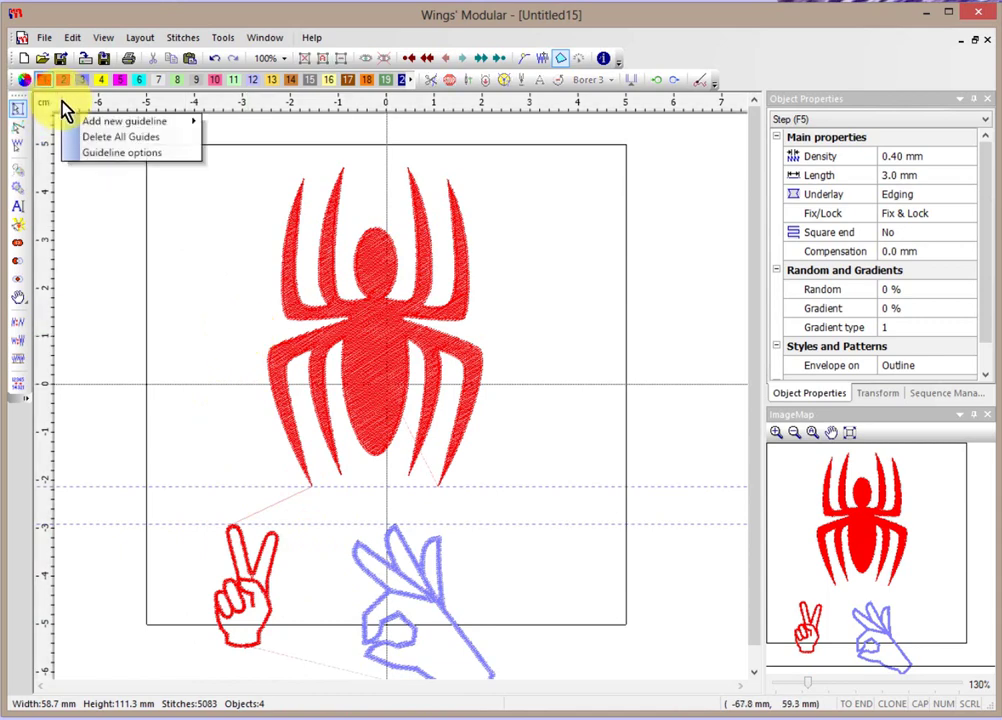
{"action": "mouse_move", "coordinate": [158, 125]}
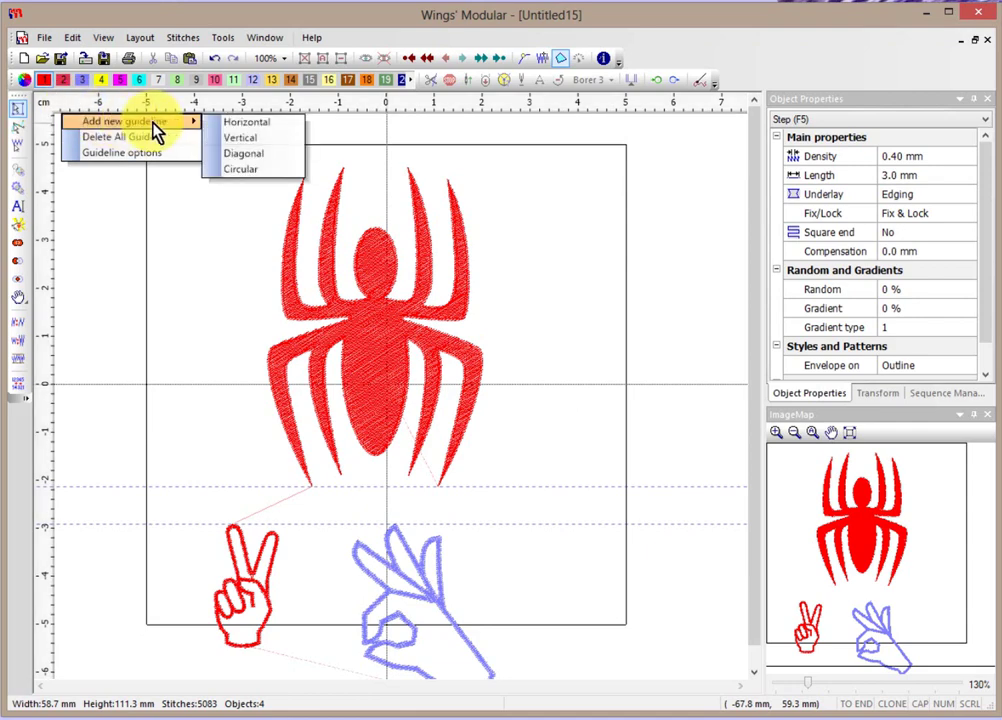
{"action": "left_click", "coordinate": [256, 162]}
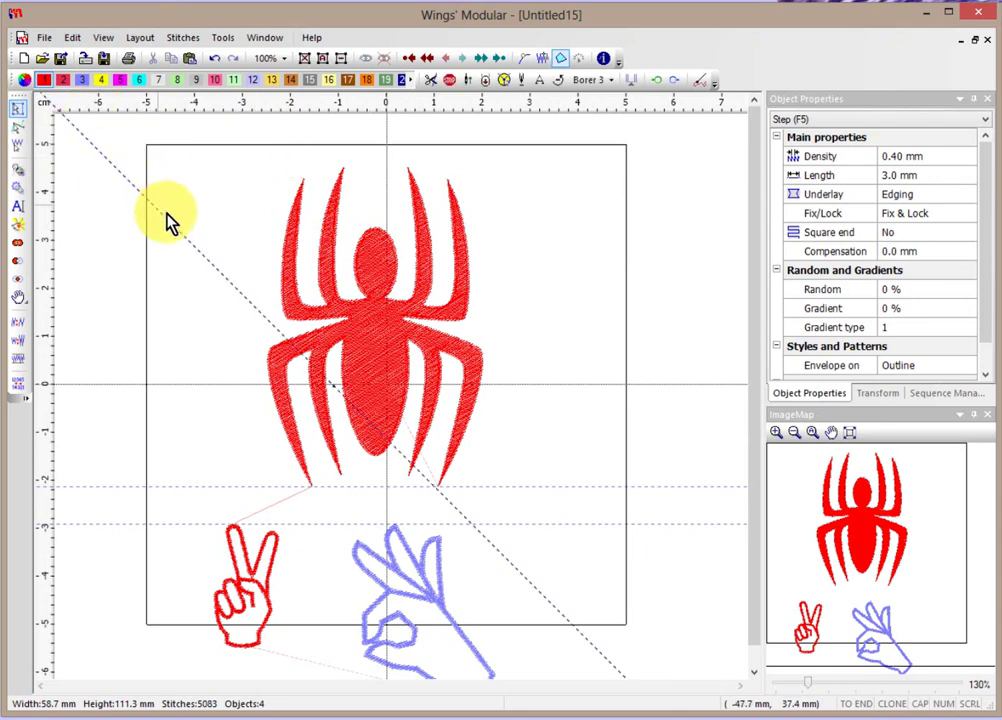
{"action": "left_click", "coordinate": [225, 283]}
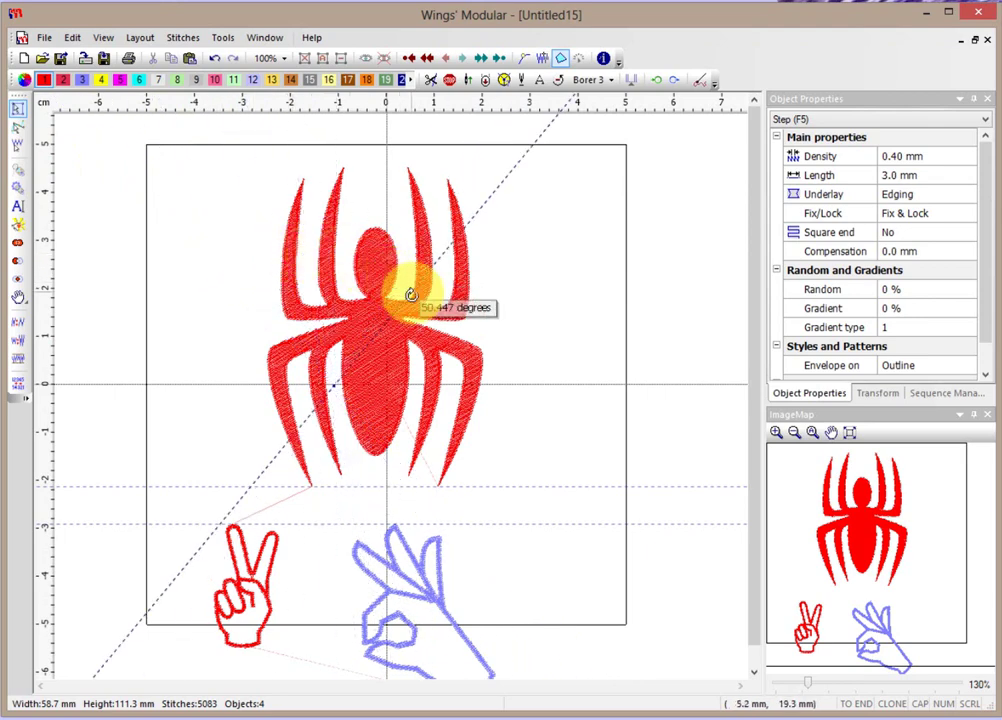
{"action": "left_click", "coordinate": [433, 320]}
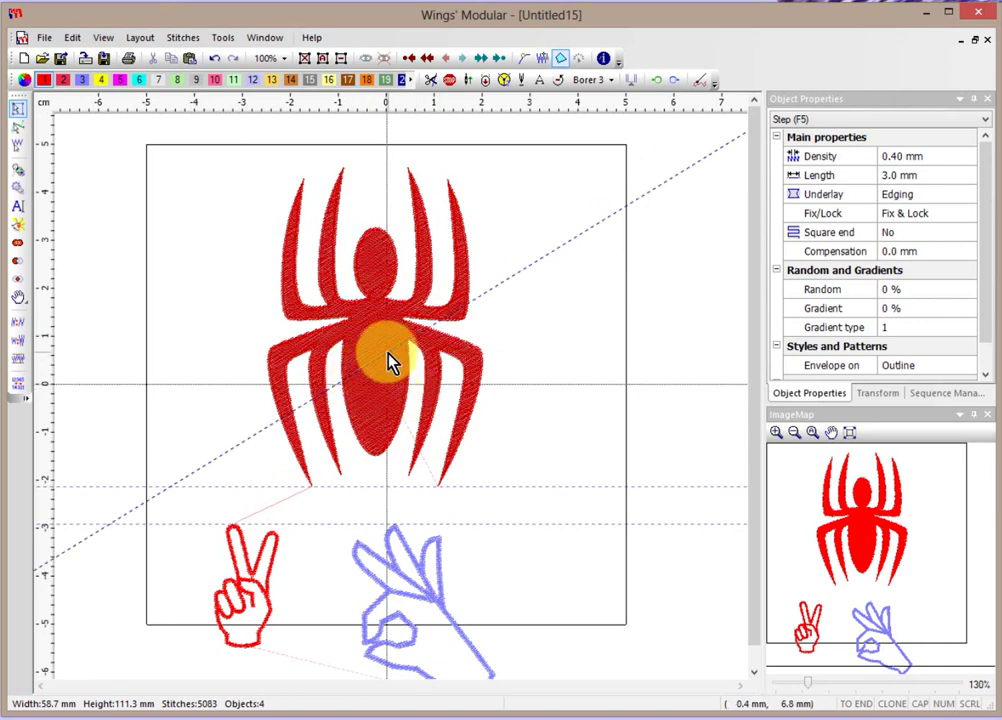
{"action": "left_click_drag", "start_coordinate": [388, 362], "coordinate": [421, 360]}
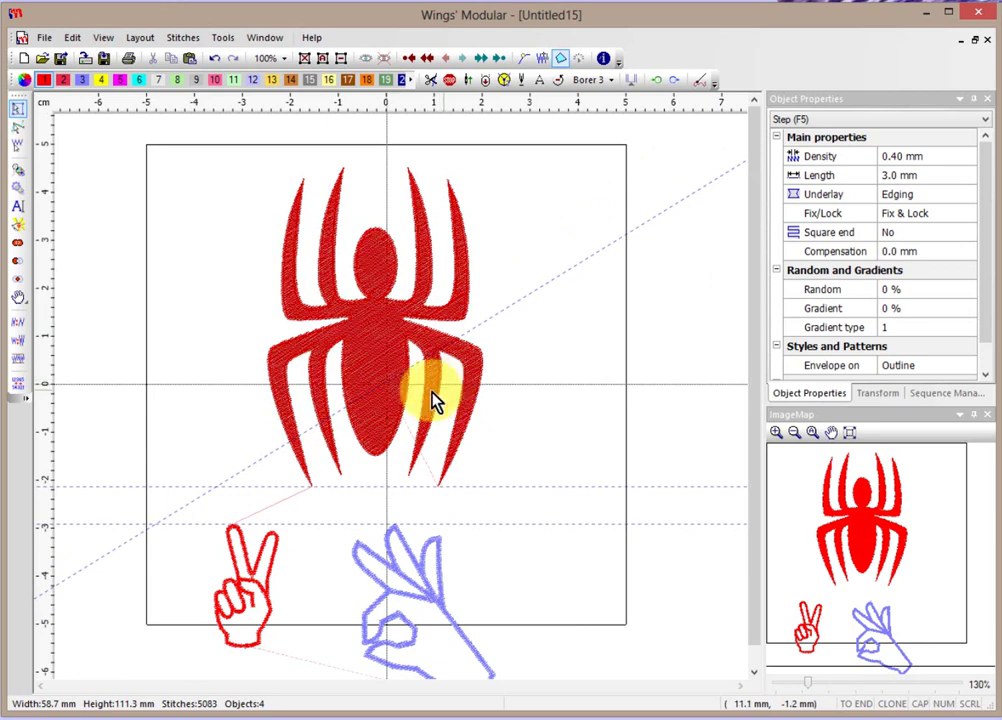
{"action": "left_click", "coordinate": [323, 380]}
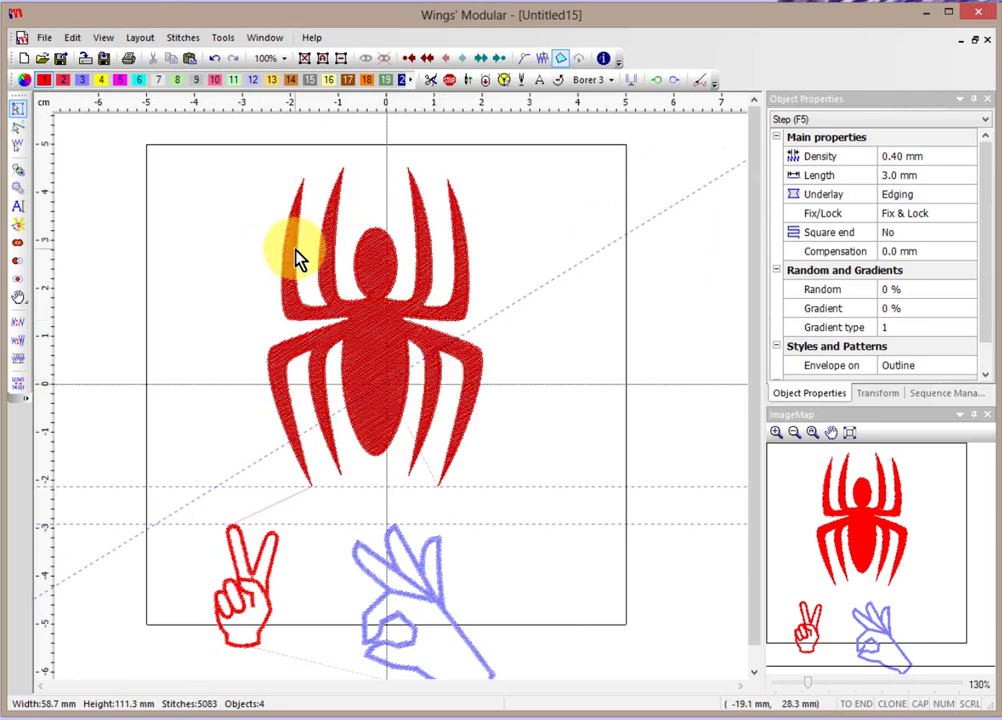
Add a circular guideline with a radius of about 12.2 mm over the spider's upper-left legs
{"action": "right_click", "coordinate": [42, 107]}
{"action": "mouse_move", "coordinate": [98, 123]}
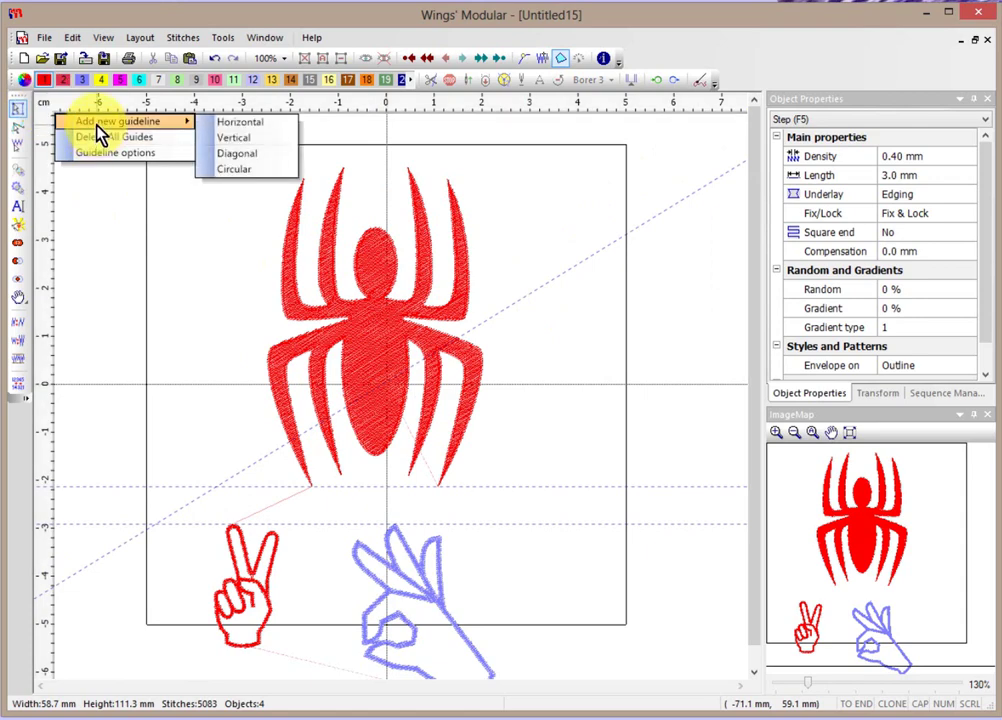
{"action": "left_click", "coordinate": [236, 153]}
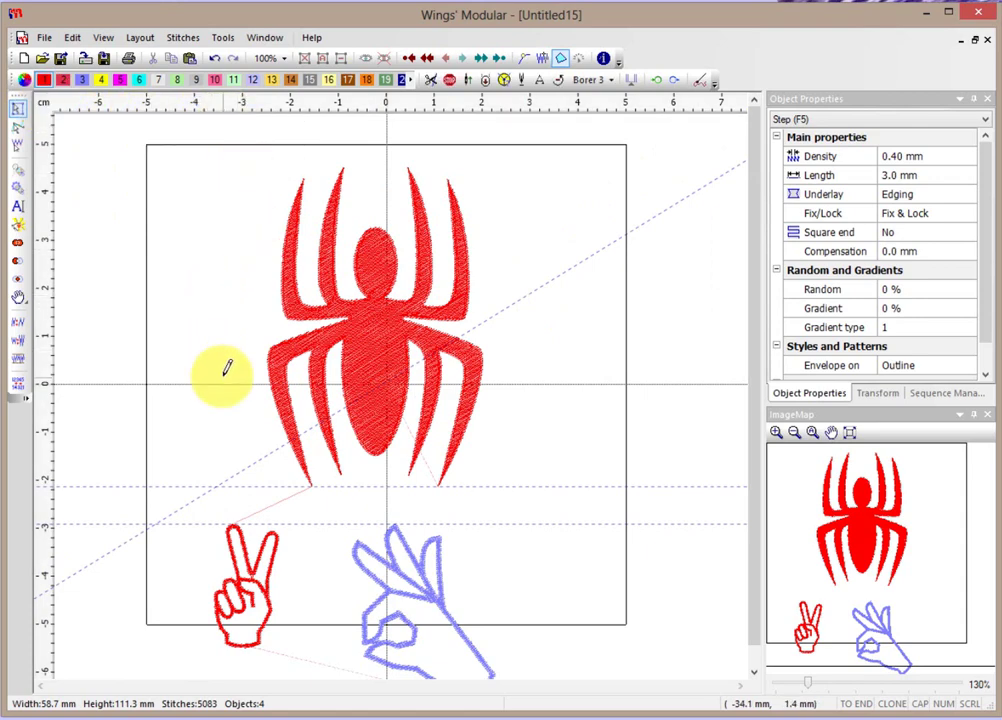
{"action": "mouse_move", "coordinate": [207, 330]}
{"action": "left_mouse_down"}
{"action": "mouse_move", "coordinate": [273, 208]}
{"action": "mouse_move", "coordinate": [274, 222]}
{"action": "left_mouse_up"}
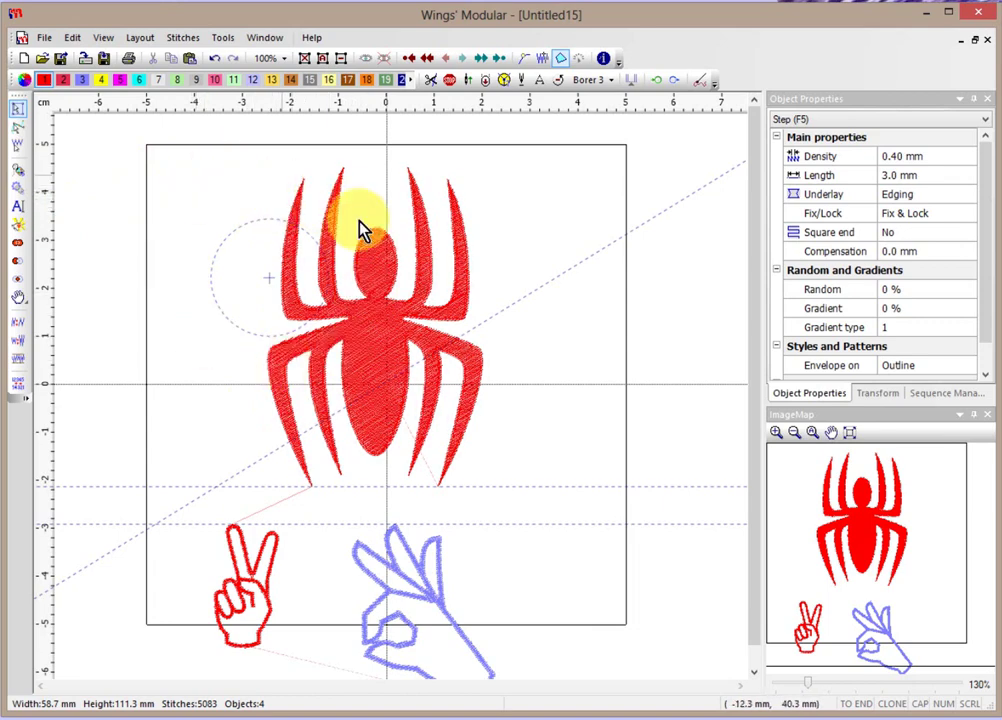
{"action": "left_click", "coordinate": [390, 325]}
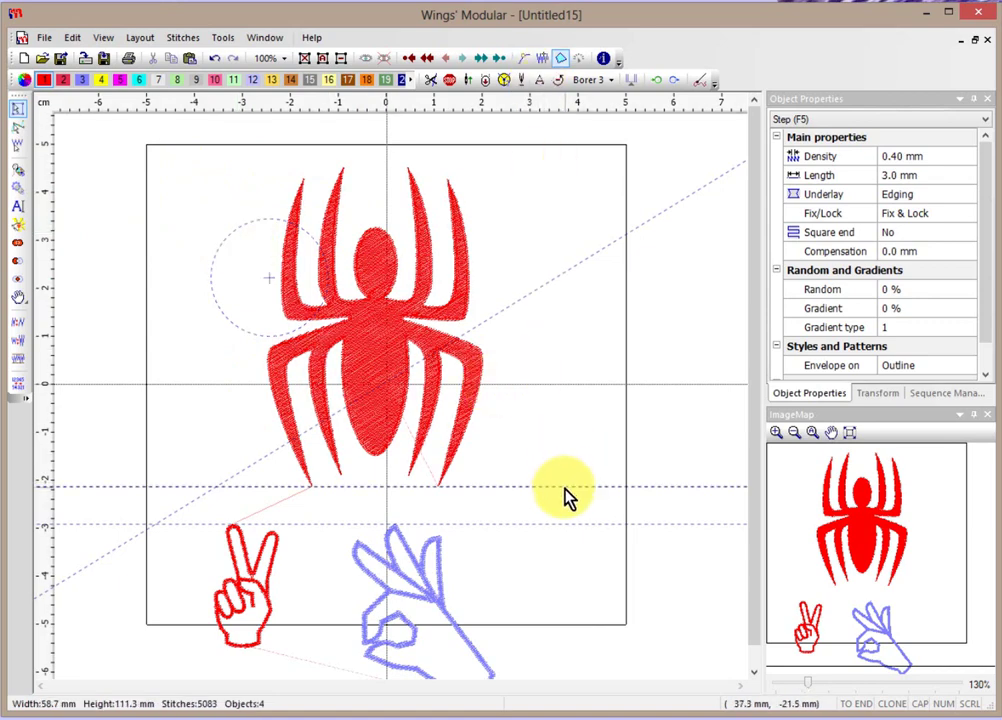
Remove the horizontal guideline at the spider's leg tips and delete the remaining horizontal, diagonal and circular guidelines through the guideline options
{"action": "left_click_drag", "start_coordinate": [564, 487], "coordinate": [521, 98]}
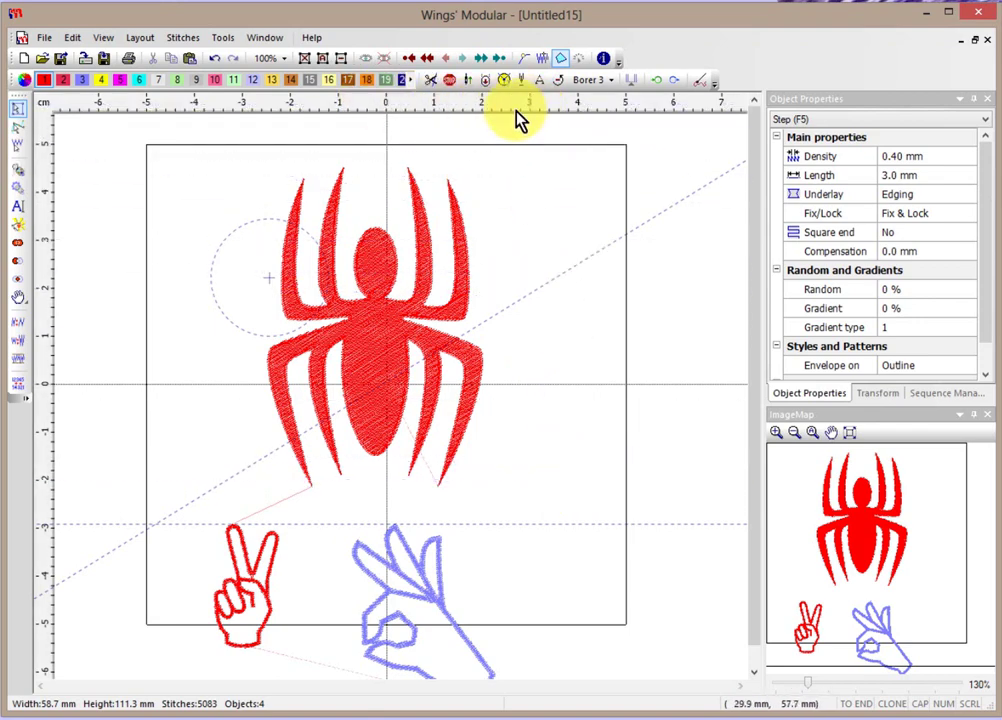
{"action": "right_click", "coordinate": [57, 104]}
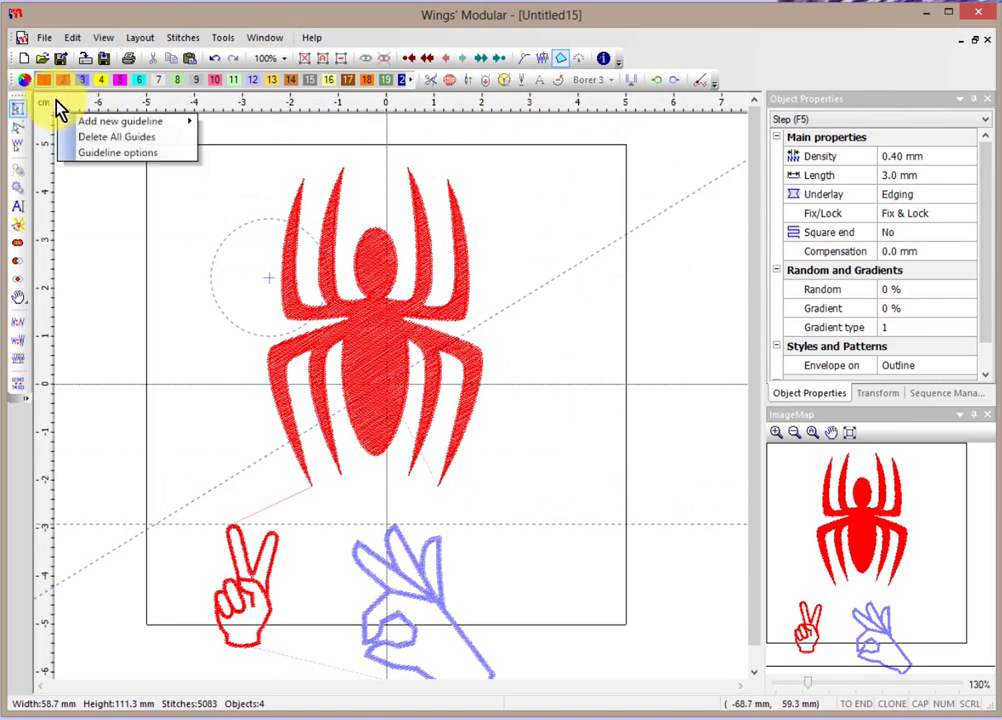
{"action": "left_click", "coordinate": [127, 158]}
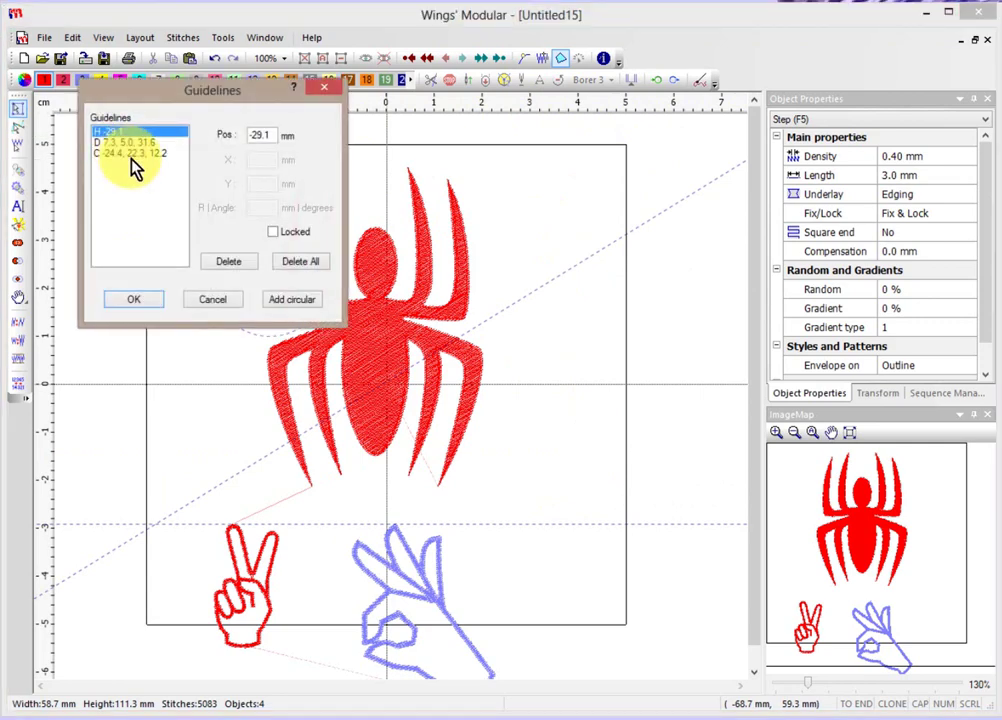
{"action": "left_click_drag", "start_coordinate": [176, 90], "coordinate": [326, 100]}
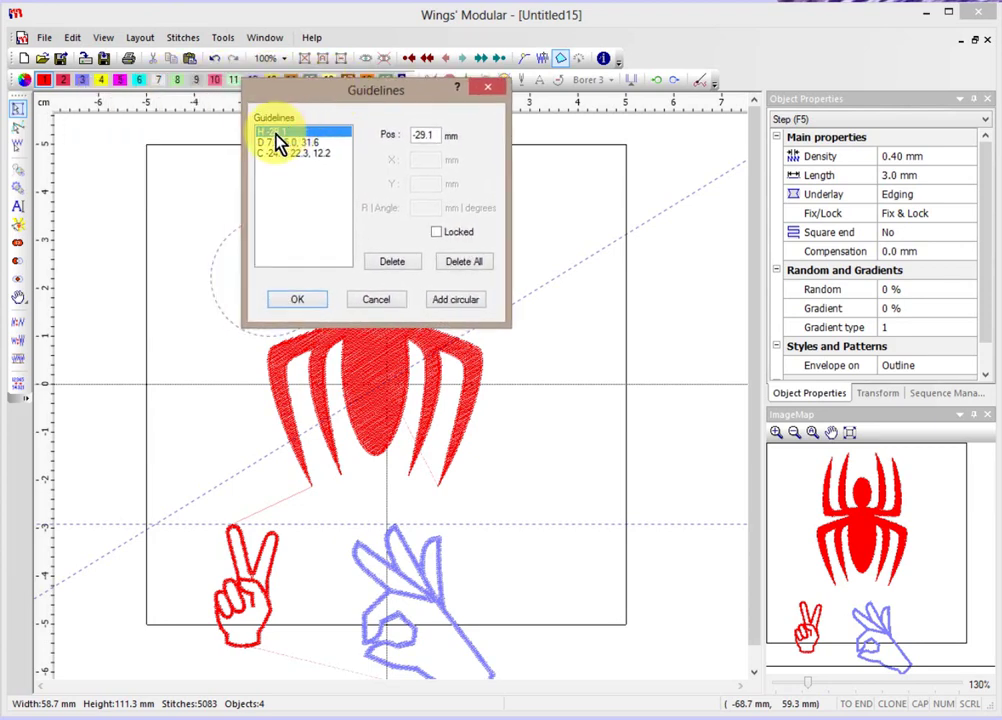
{"action": "left_click", "coordinate": [400, 262]}
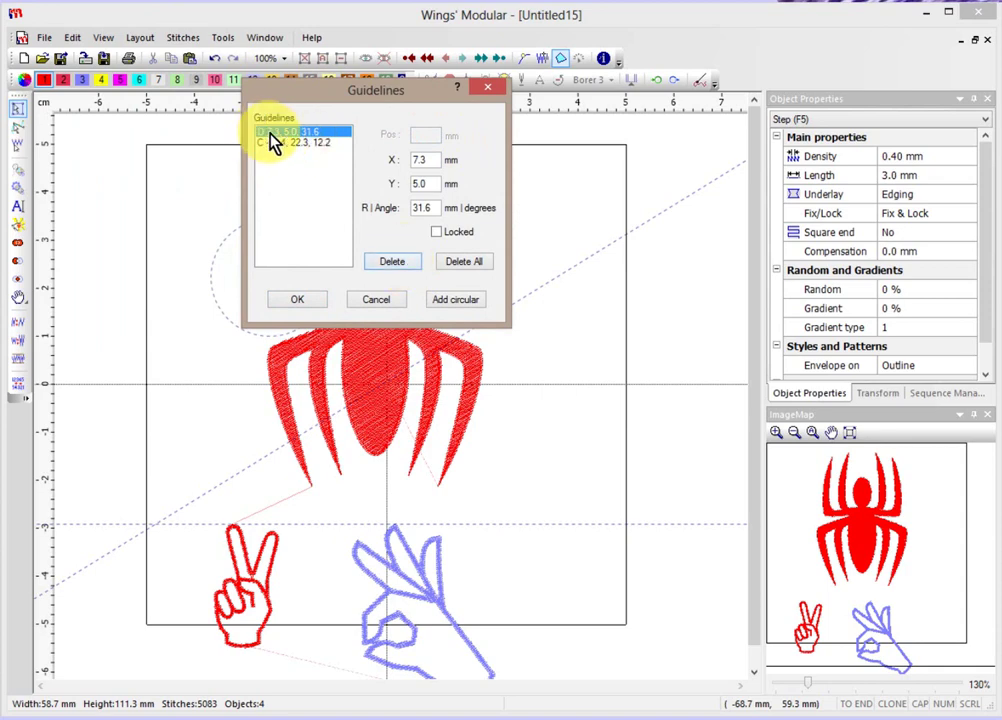
{"action": "left_click", "coordinate": [400, 261]}
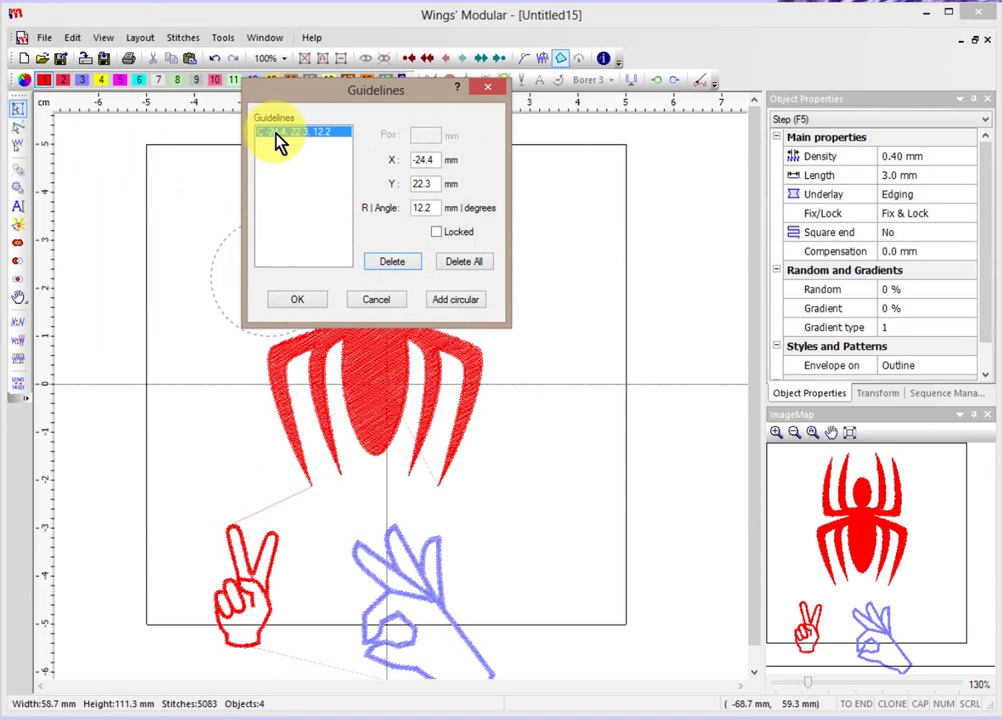
{"action": "left_click", "coordinate": [394, 266]}
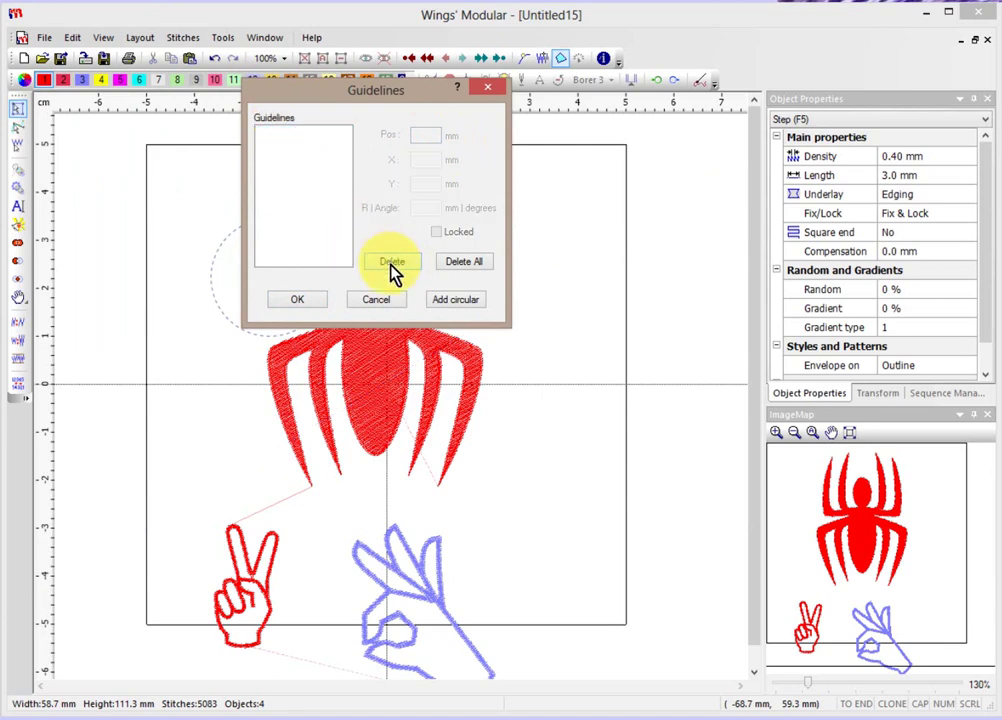
{"action": "left_click", "coordinate": [297, 302]}
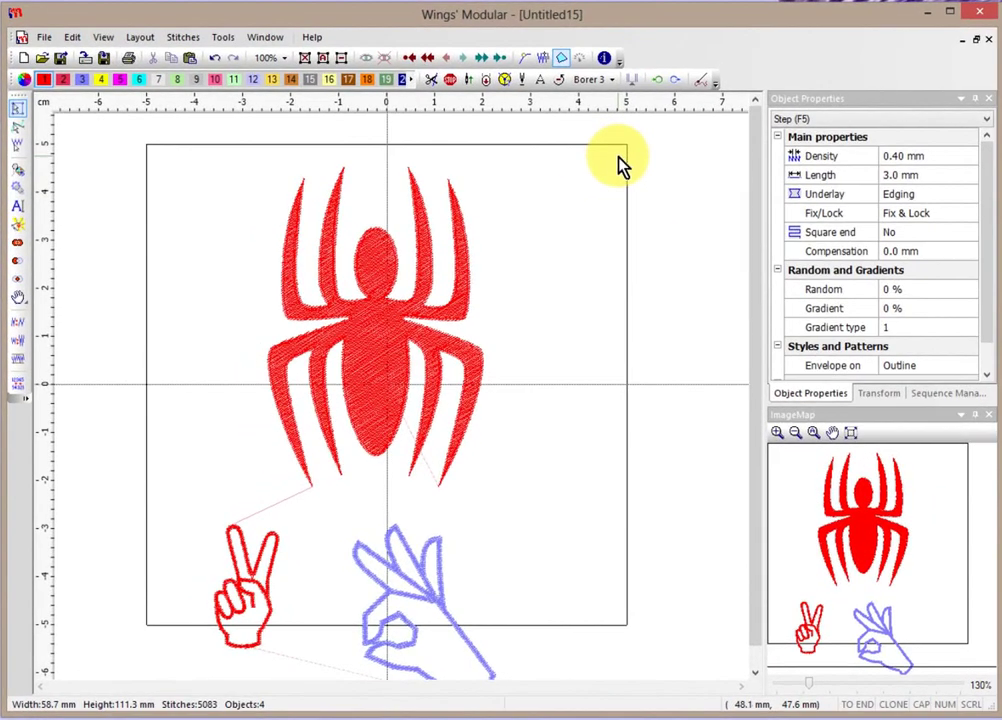
{"action": "left_click", "coordinate": [459, 329]}
{"action": "left_click", "coordinate": [523, 221]}
{"action": "left_click", "coordinate": [337, 378]}
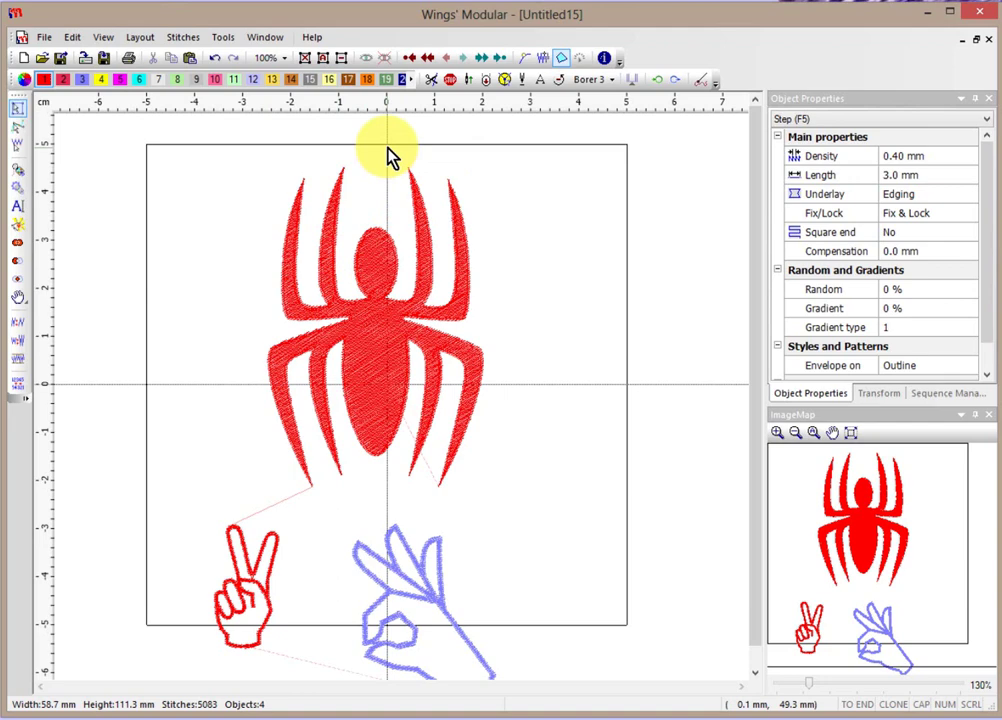
{"action": "left_click", "coordinate": [385, 266]}
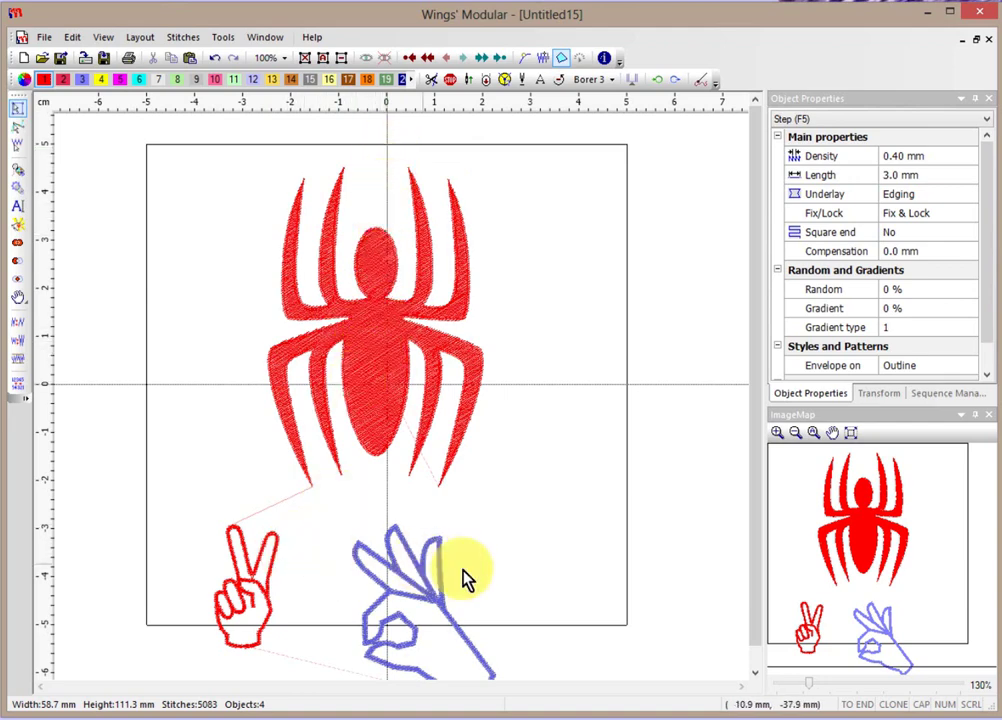
{"action": "left_click", "coordinate": [328, 362]}
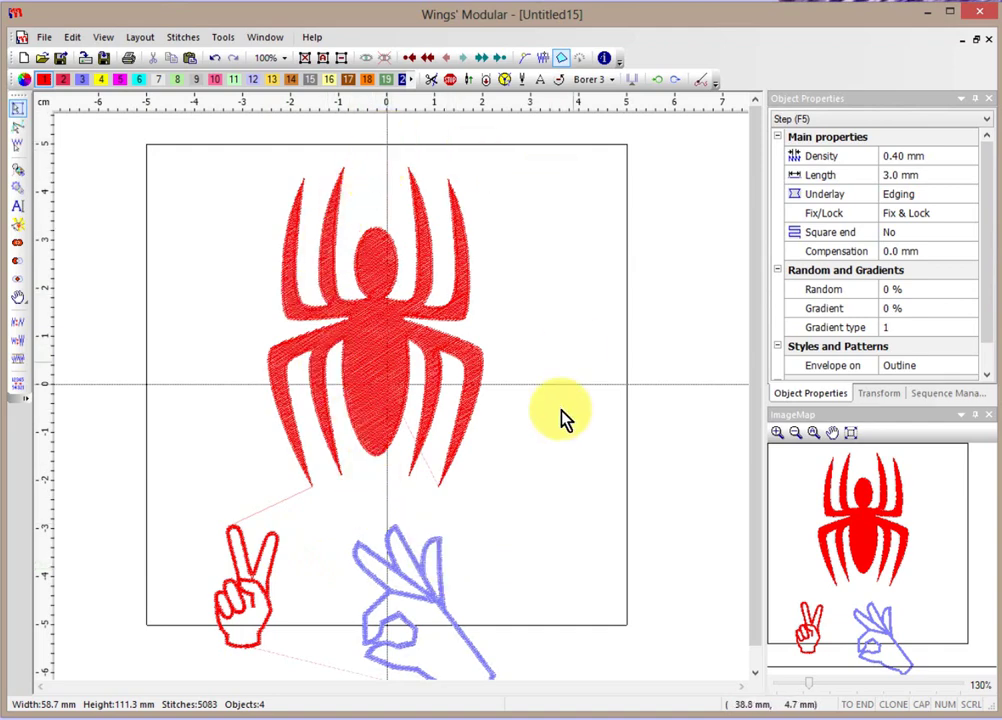
Examine where the design's stitching starts, how it travels between the spider and the hands, and where it ends
{"action": "left_click", "coordinate": [395, 400]}
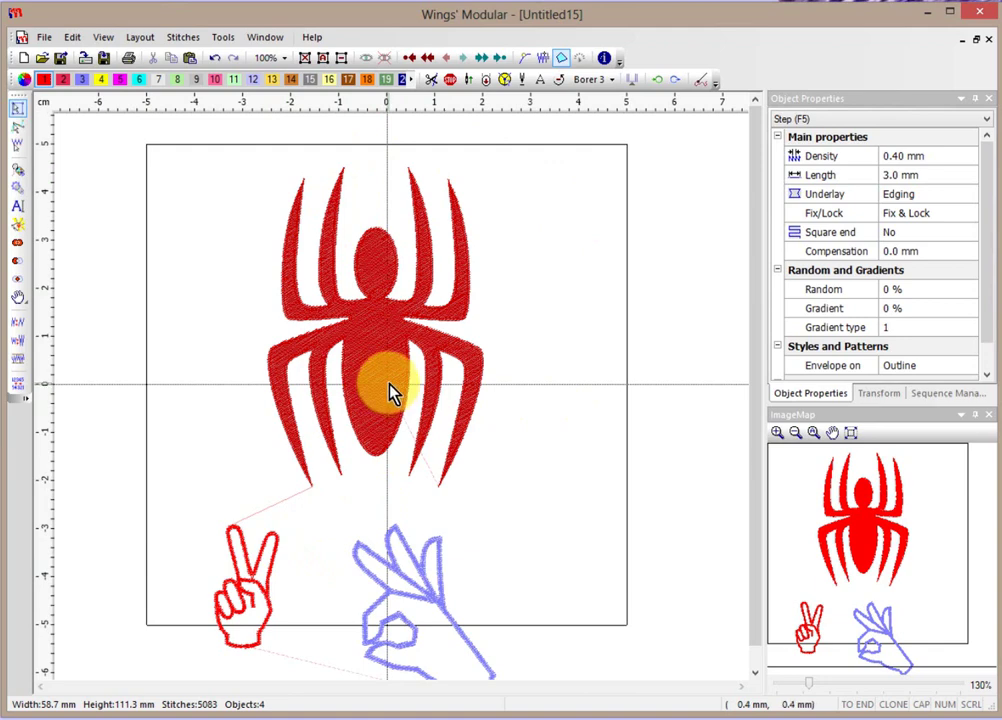
{"action": "left_click", "coordinate": [425, 478]}
{"action": "left_click", "coordinate": [425, 478]}
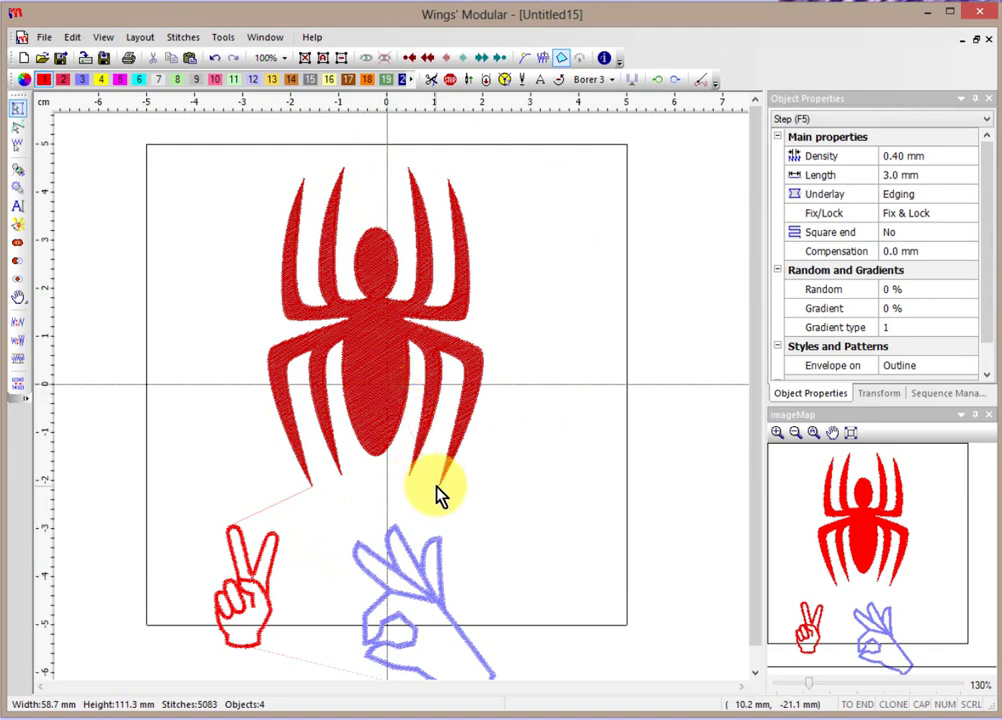
{"action": "left_click", "coordinate": [440, 440]}
{"action": "left_click", "coordinate": [438, 439]}
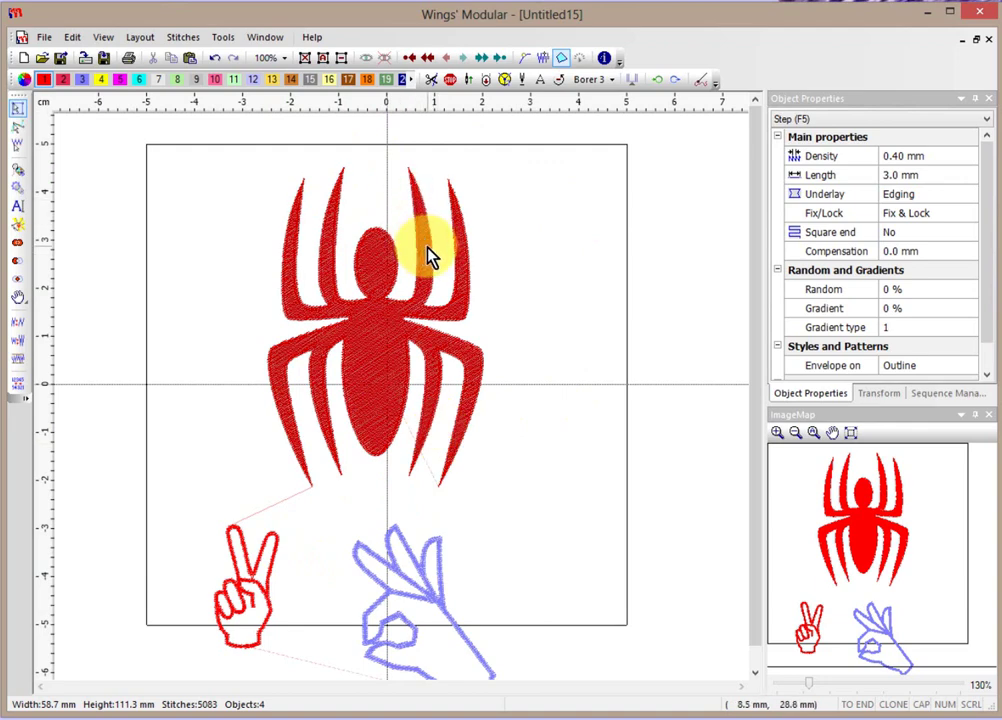
{"action": "left_click", "coordinate": [324, 485]}
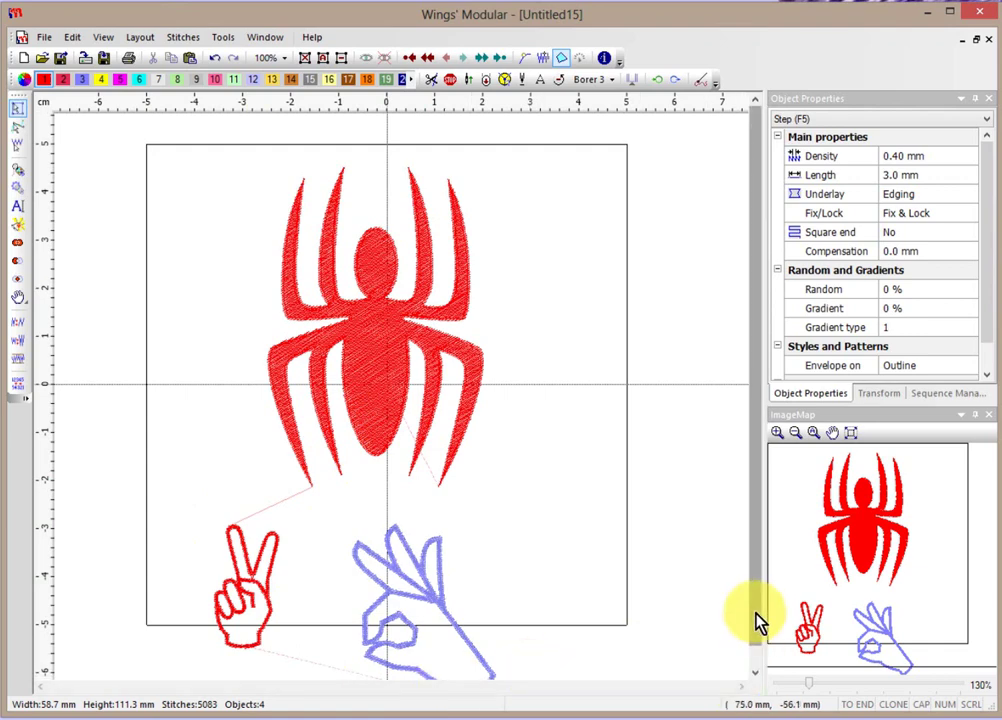
{"action": "left_click_drag", "start_coordinate": [758, 624], "coordinate": [757, 640]}
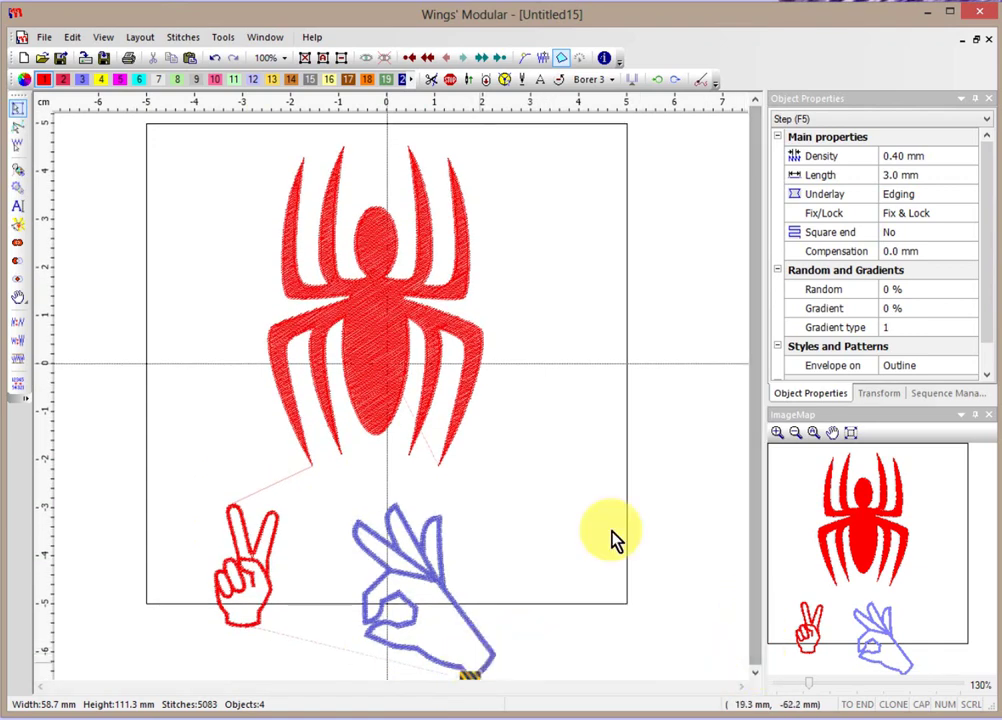
{"action": "scroll", "coordinate": [617, 530], "scroll_direction": "down", "scroll_amount": 1}
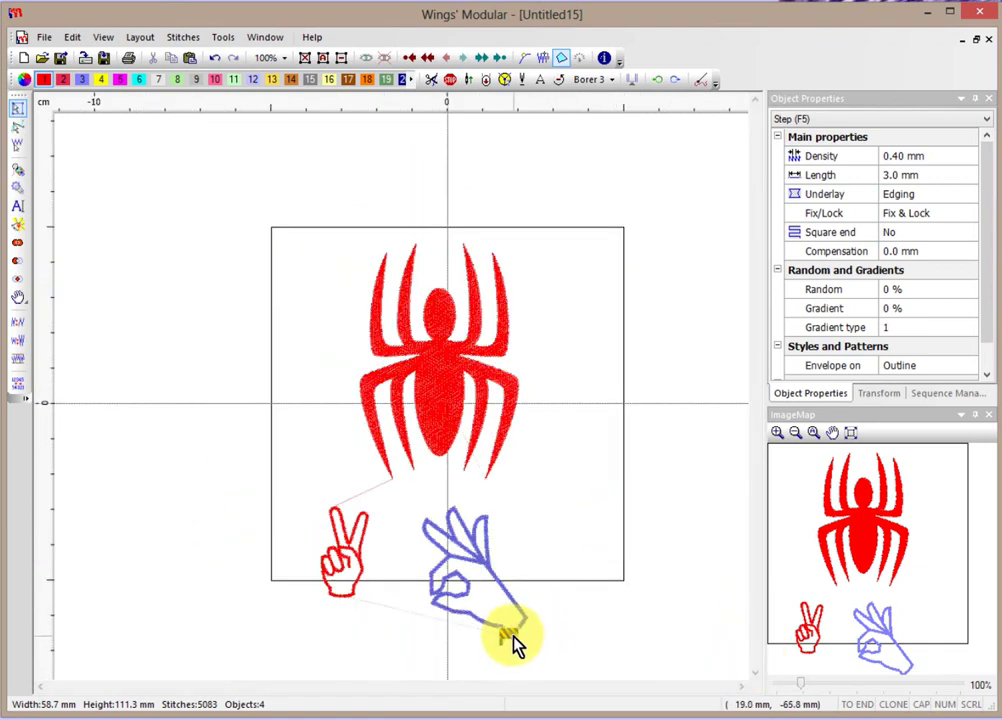
{"action": "left_click", "coordinate": [450, 409]}
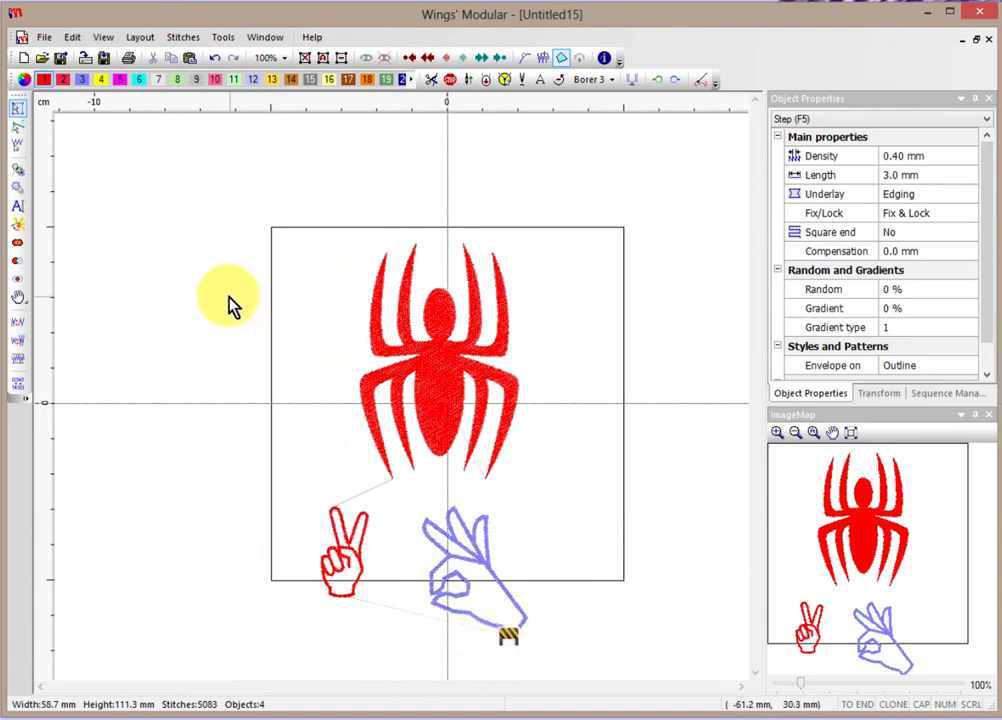
Make the stitching return to the design start so the design ends at the origin on the spider's body
{"action": "left_click", "coordinate": [70, 38]}
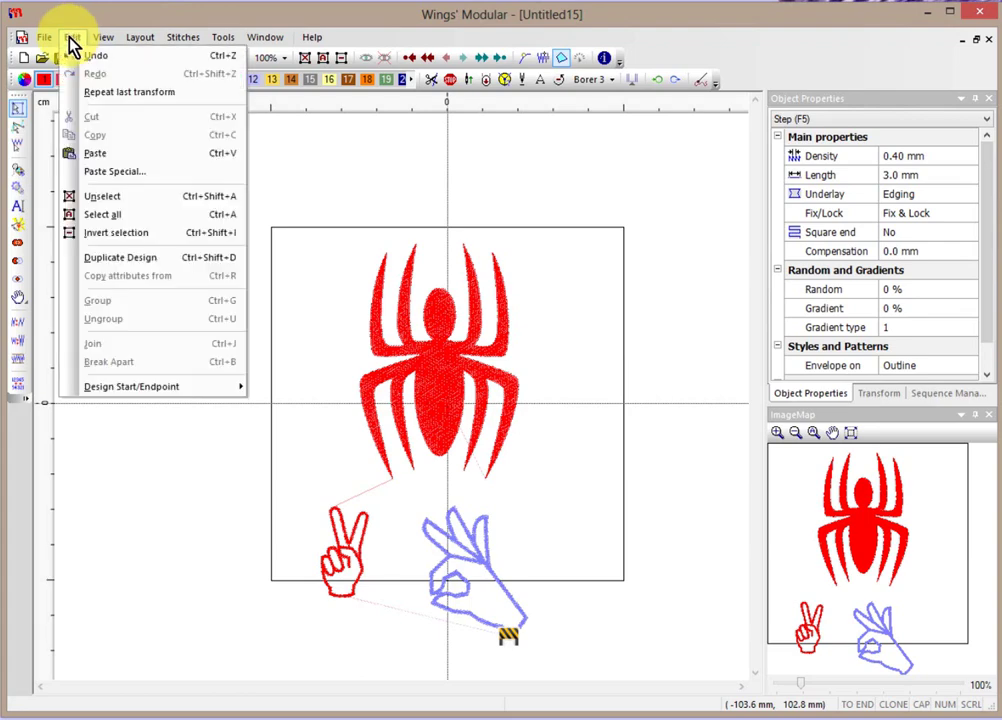
{"action": "mouse_move", "coordinate": [139, 396]}
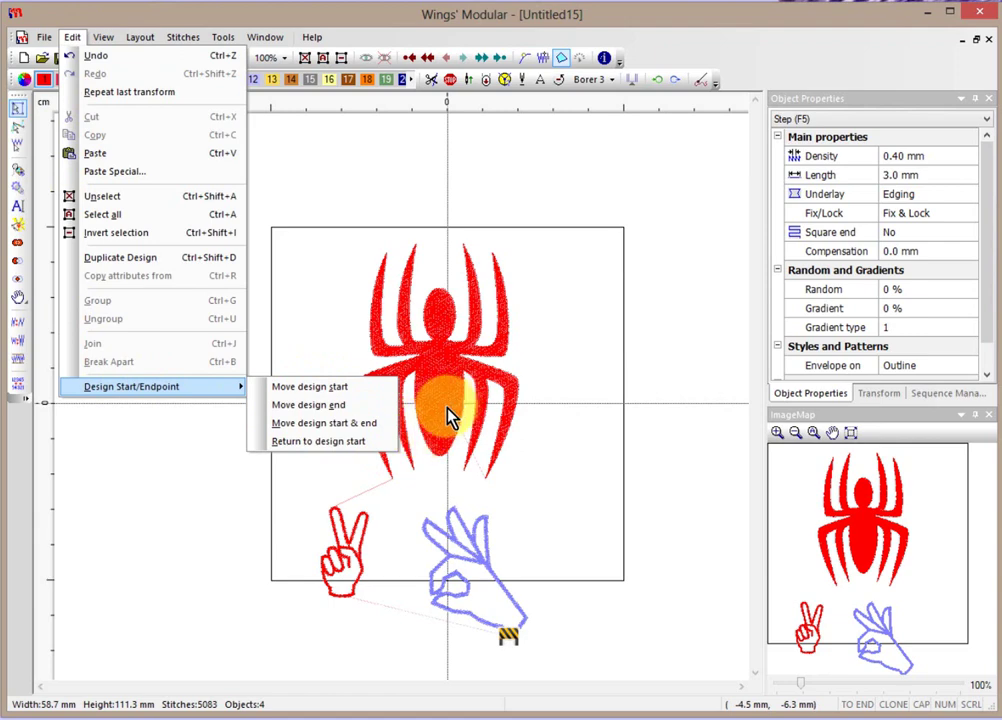
{"action": "left_click", "coordinate": [345, 441]}
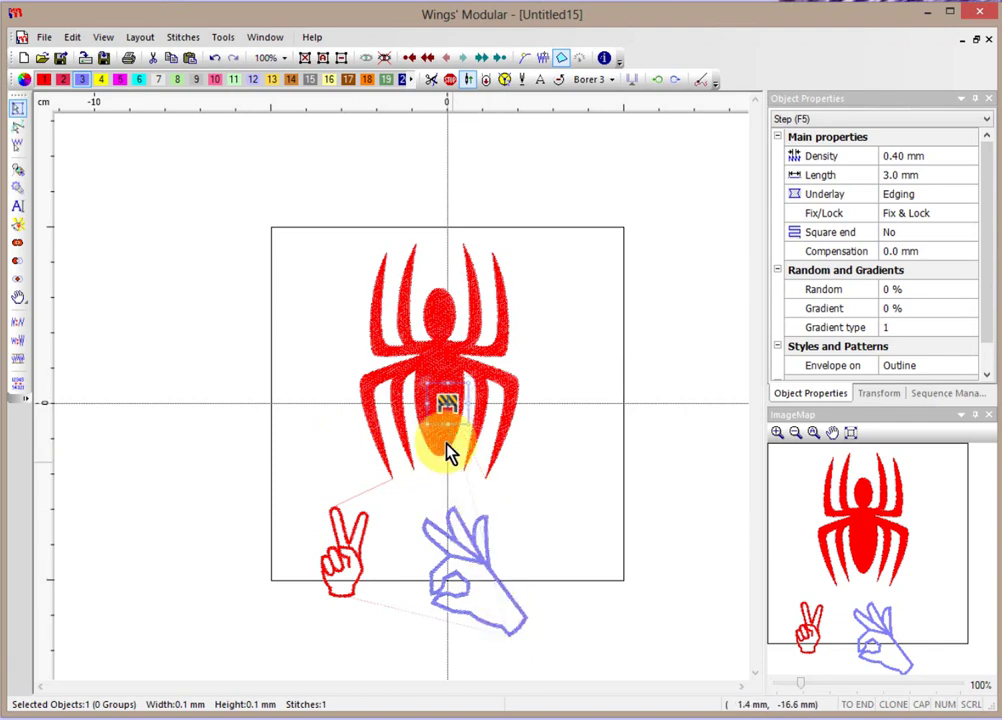
{"action": "left_click", "coordinate": [449, 410]}
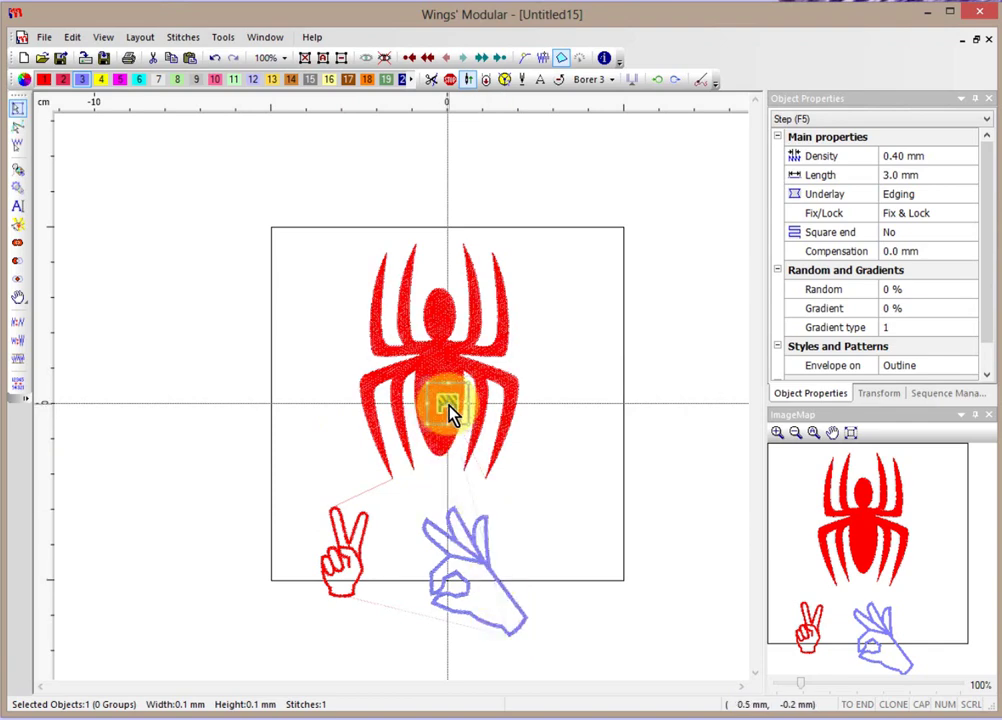
Move both the design start and the design end to the centre of the whole design, then deselect the end marker
{"action": "left_click", "coordinate": [73, 42]}
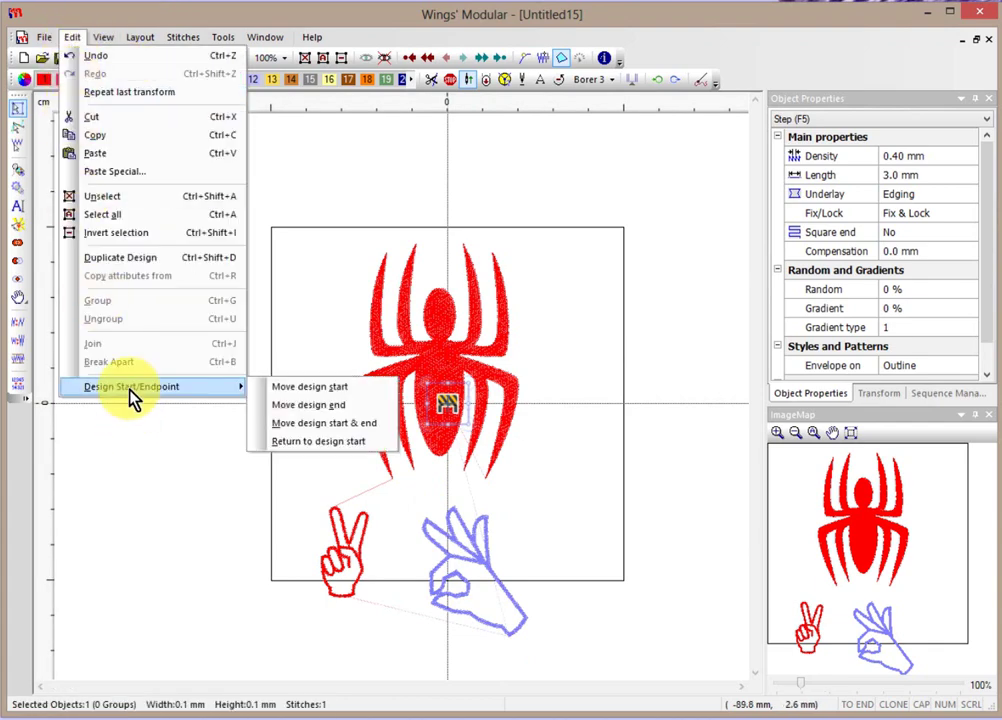
{"action": "left_click", "coordinate": [318, 423]}
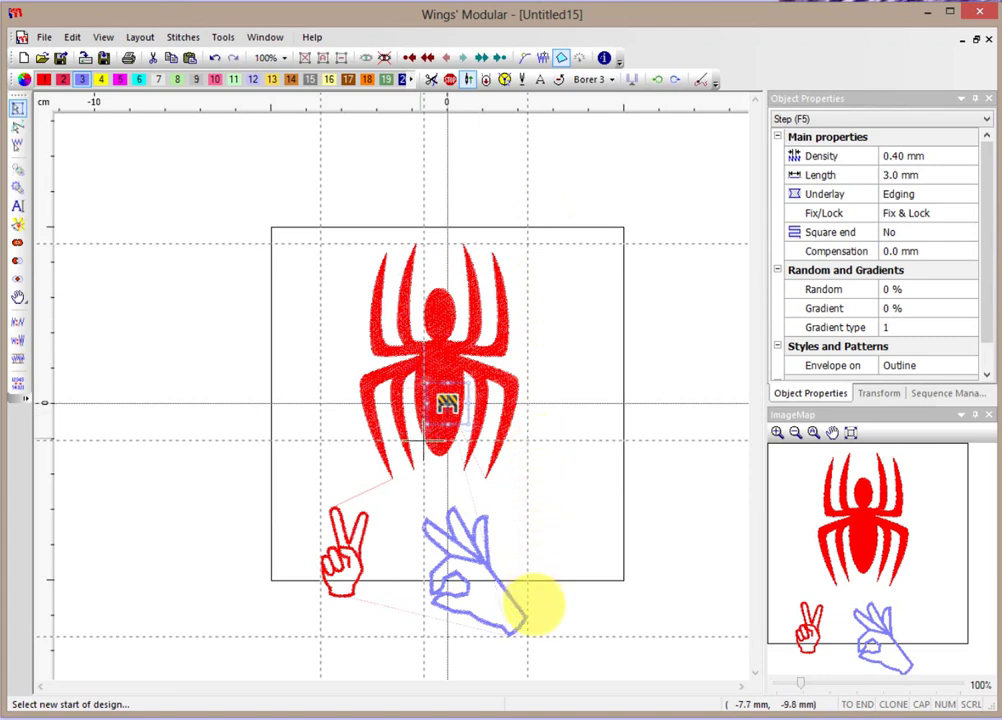
{"action": "left_click", "coordinate": [420, 438]}
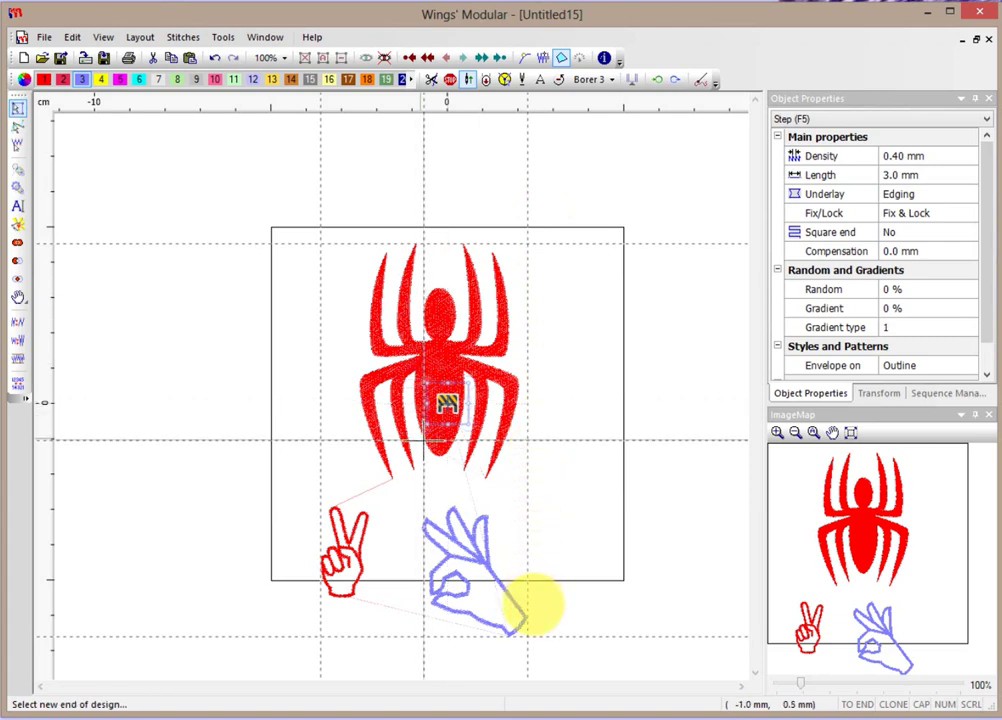
{"action": "left_click", "coordinate": [420, 440]}
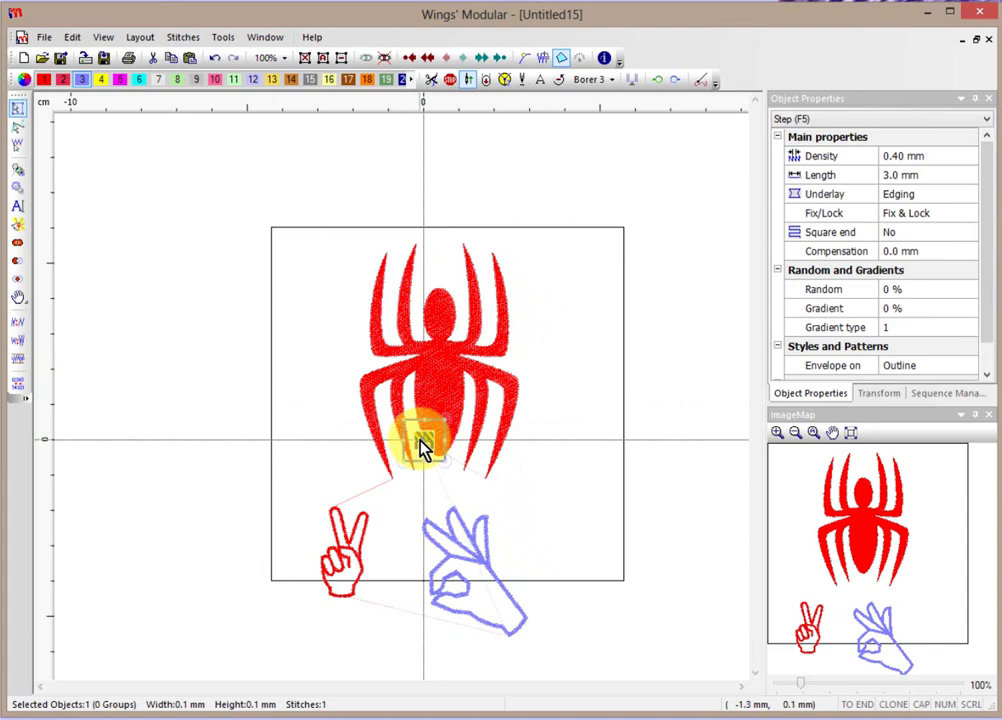
{"action": "left_click", "coordinate": [310, 392]}
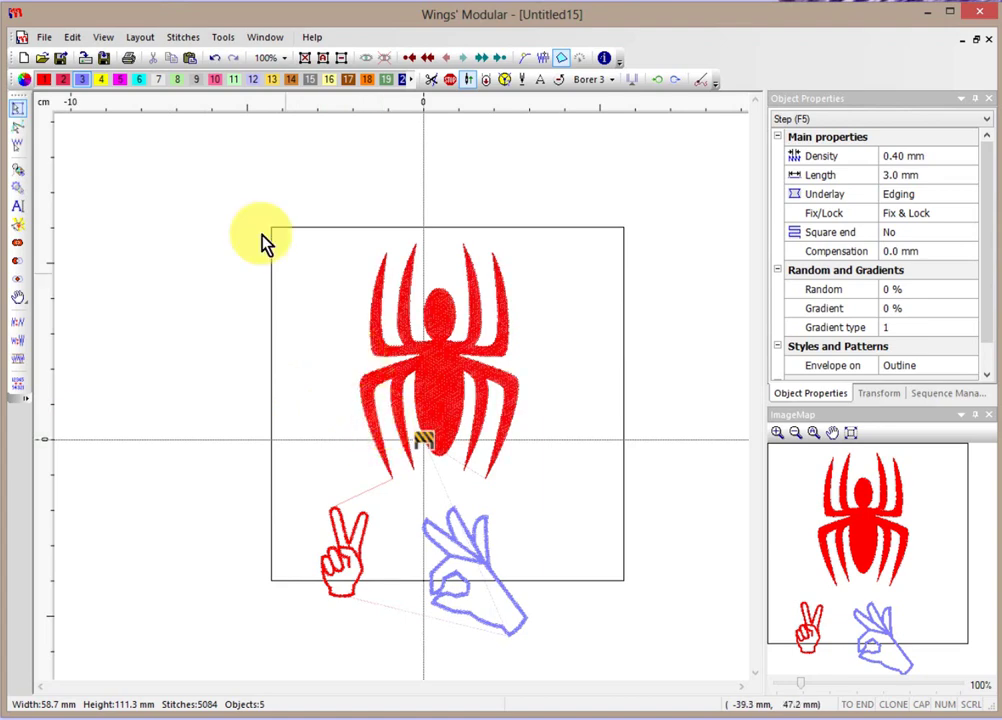
Move the design start to the outer edge of the spider's left leg and the design end to the opposite right leg
{"action": "left_click", "coordinate": [74, 38]}
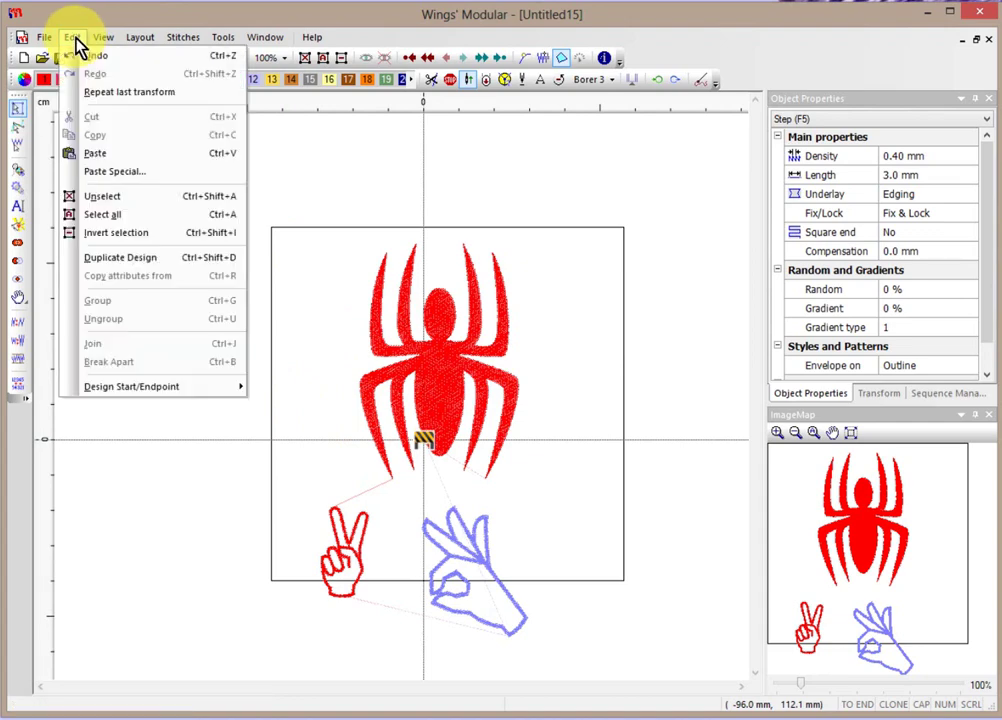
{"action": "mouse_move", "coordinate": [184, 390]}
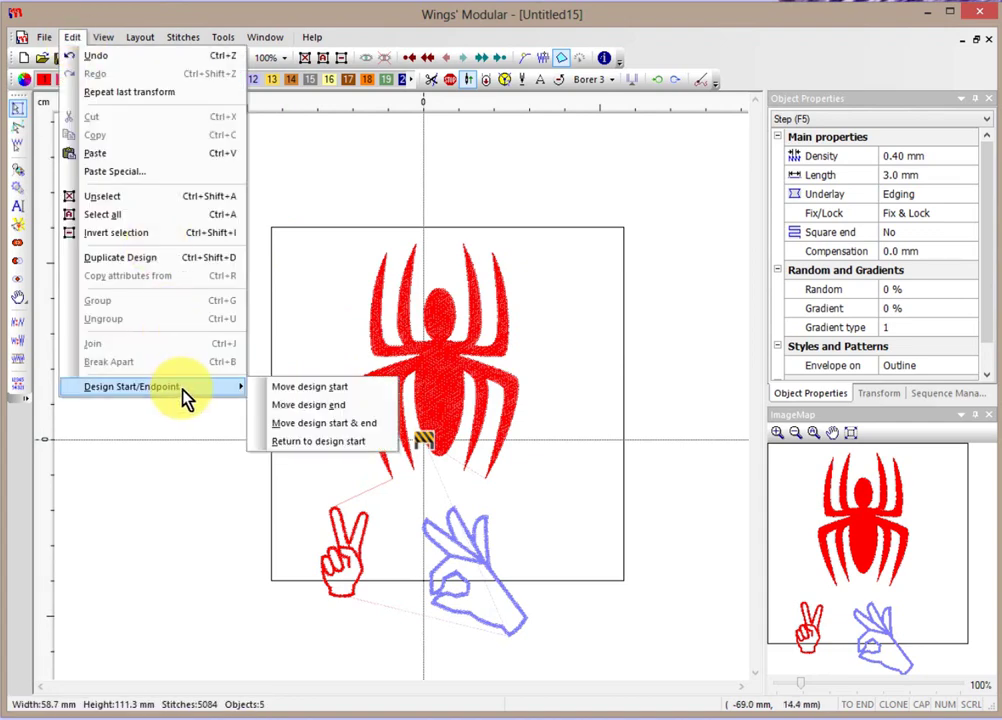
{"action": "left_click", "coordinate": [318, 423]}
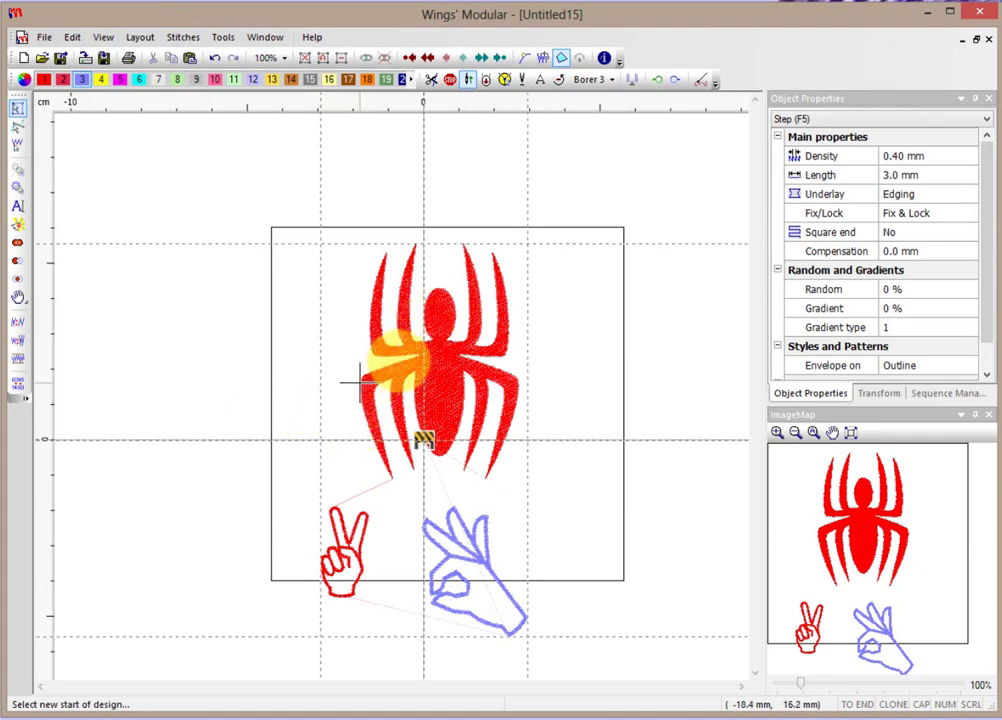
{"action": "left_click", "coordinate": [527, 383]}
{"action": "left_click", "coordinate": [519, 386]}
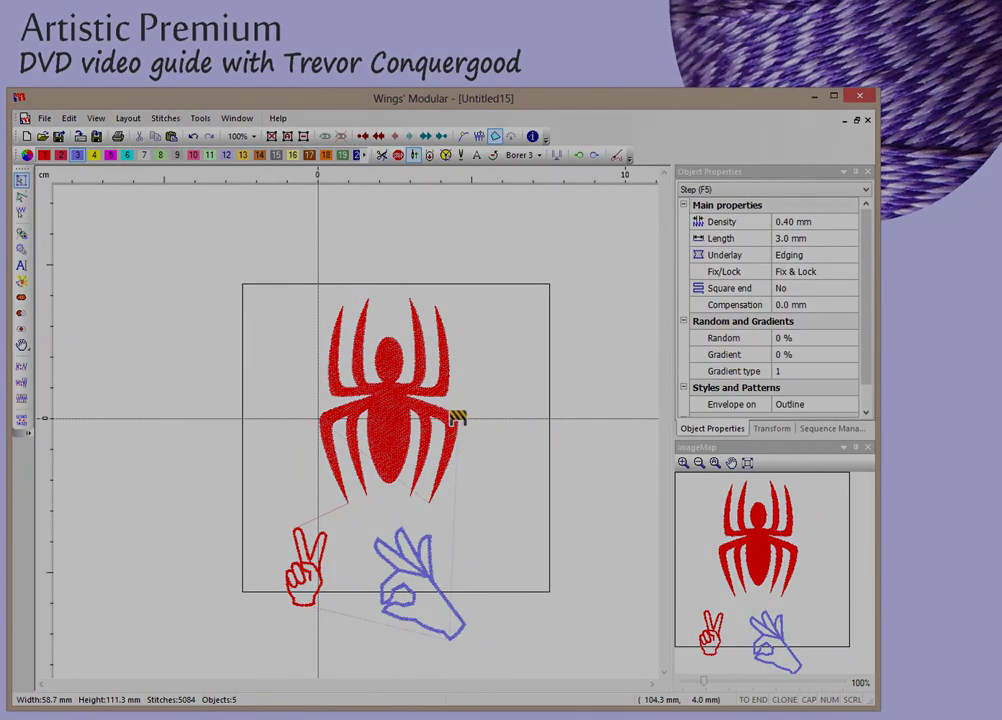
Delete the blue OK hand and the red victory hand, leaving only the spider and its end marker
{"action": "scroll", "coordinate": [497, 480], "scroll_direction": "up", "scroll_amount": 2}
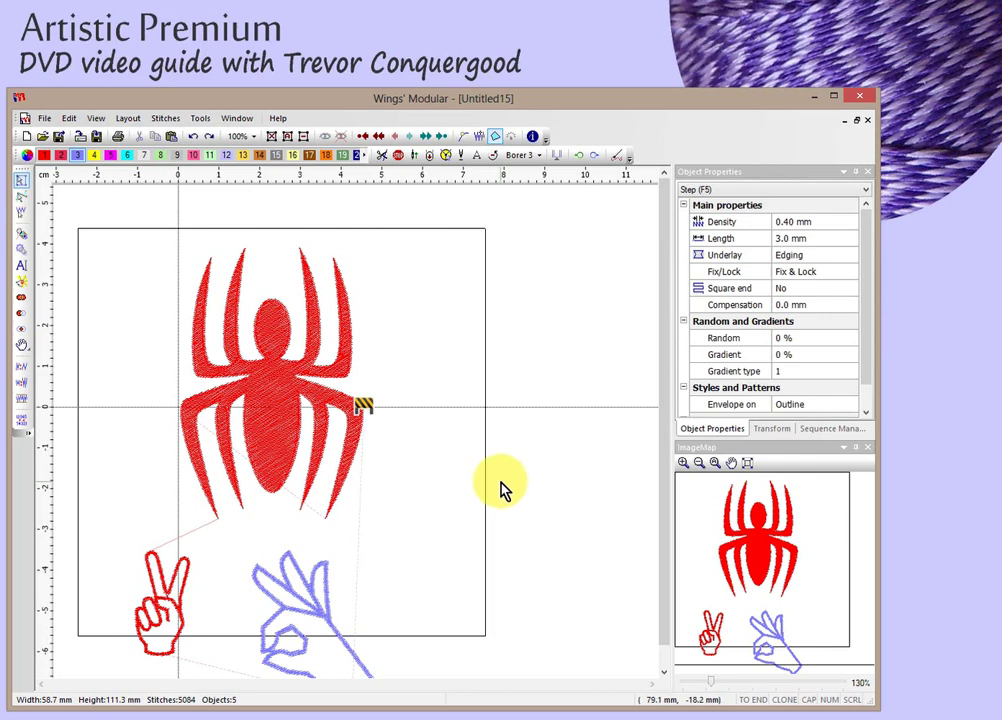
{"action": "scroll", "coordinate": [501, 489], "scroll_direction": "down", "scroll_amount": 1}
{"action": "scroll", "coordinate": [501, 489], "scroll_direction": "down", "scroll_amount": 1}
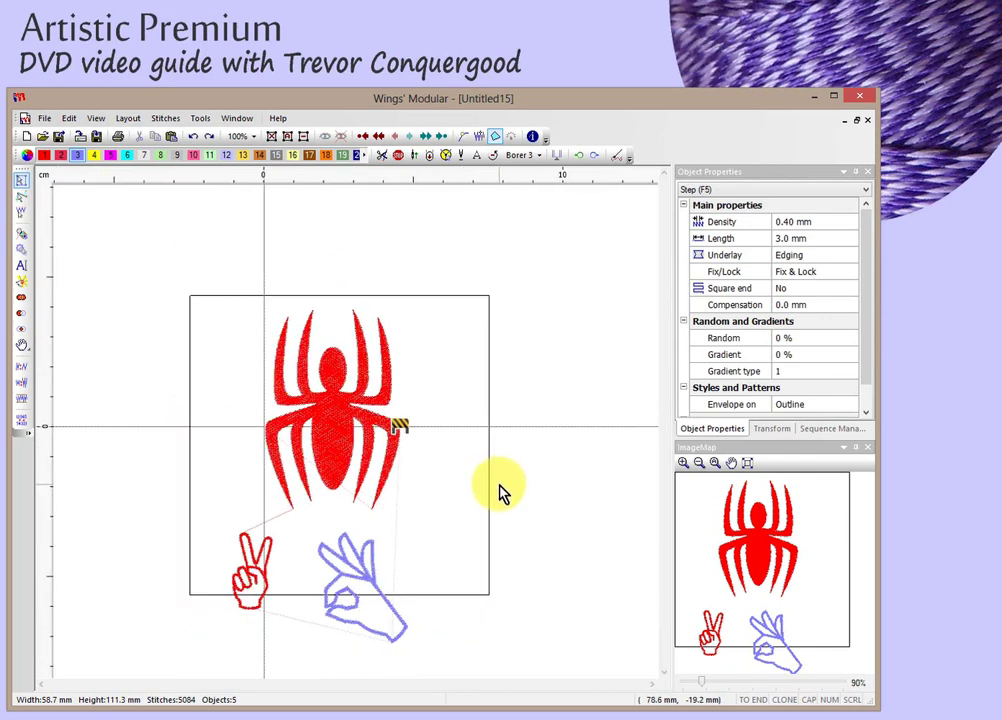
{"action": "left_click", "coordinate": [372, 565]}
{"action": "key", "text": "Delete"}
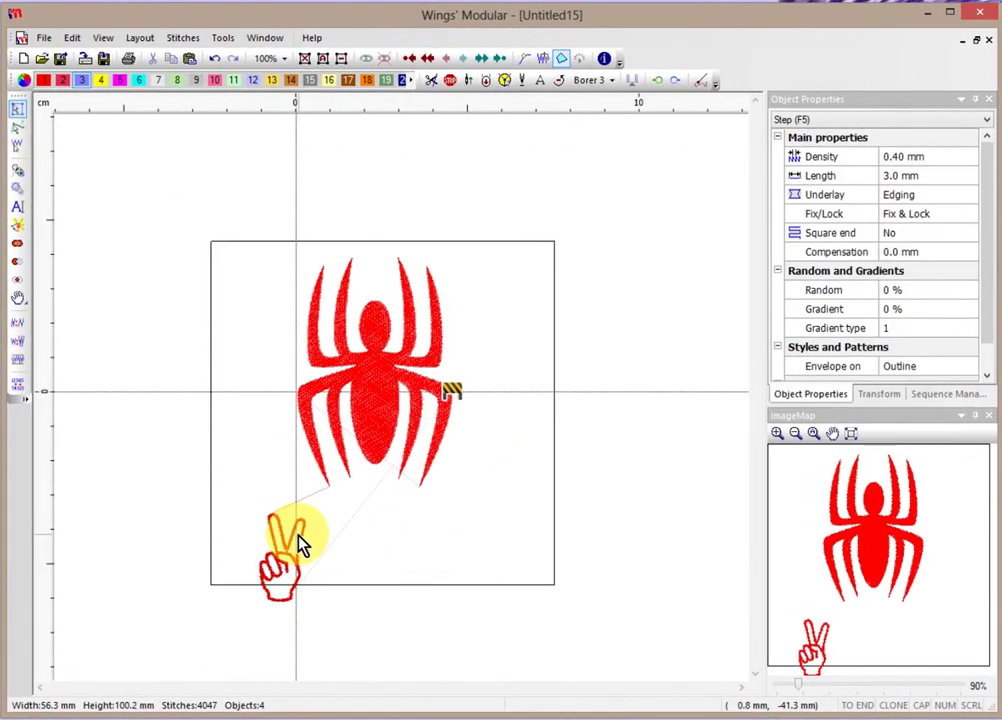
{"action": "left_click", "coordinate": [300, 543]}
{"action": "key", "text": "Delete"}
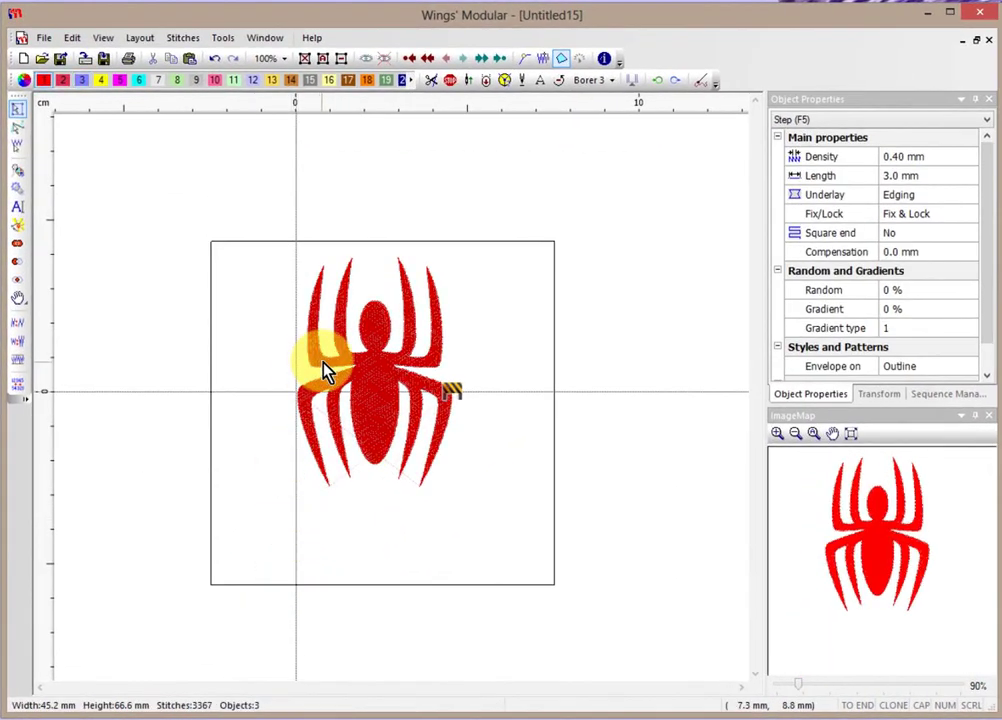
Select the spider and show it as a continuous design with repeats around the original
{"action": "left_click", "coordinate": [377, 410]}
{"action": "scroll", "coordinate": [377, 410], "scroll_direction": "down", "scroll_amount": 2}
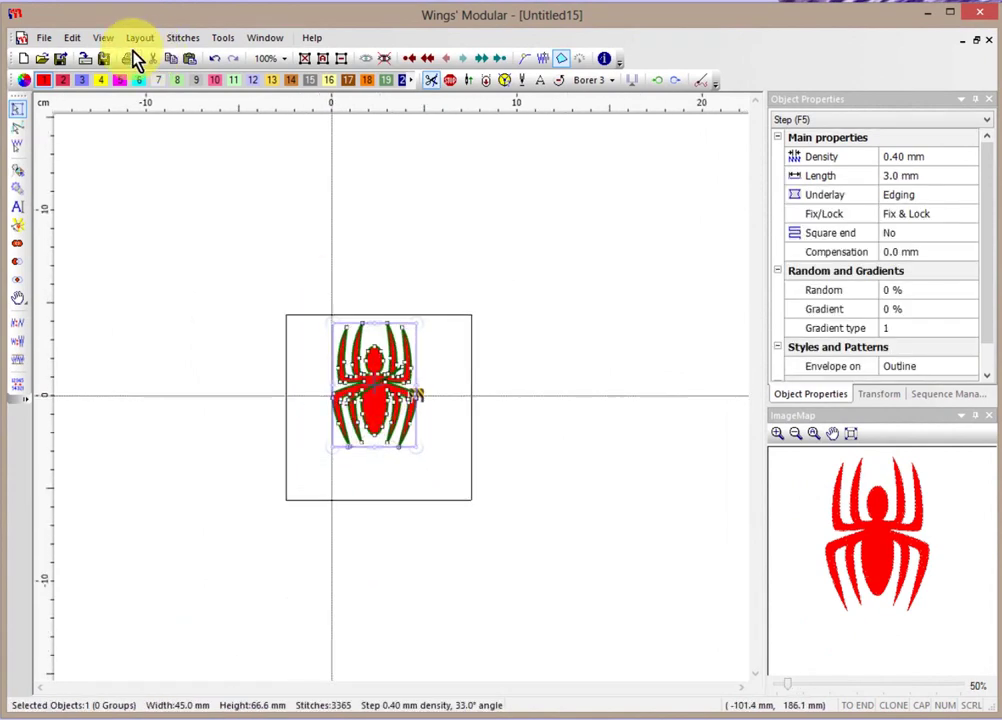
{"action": "left_click", "coordinate": [104, 39]}
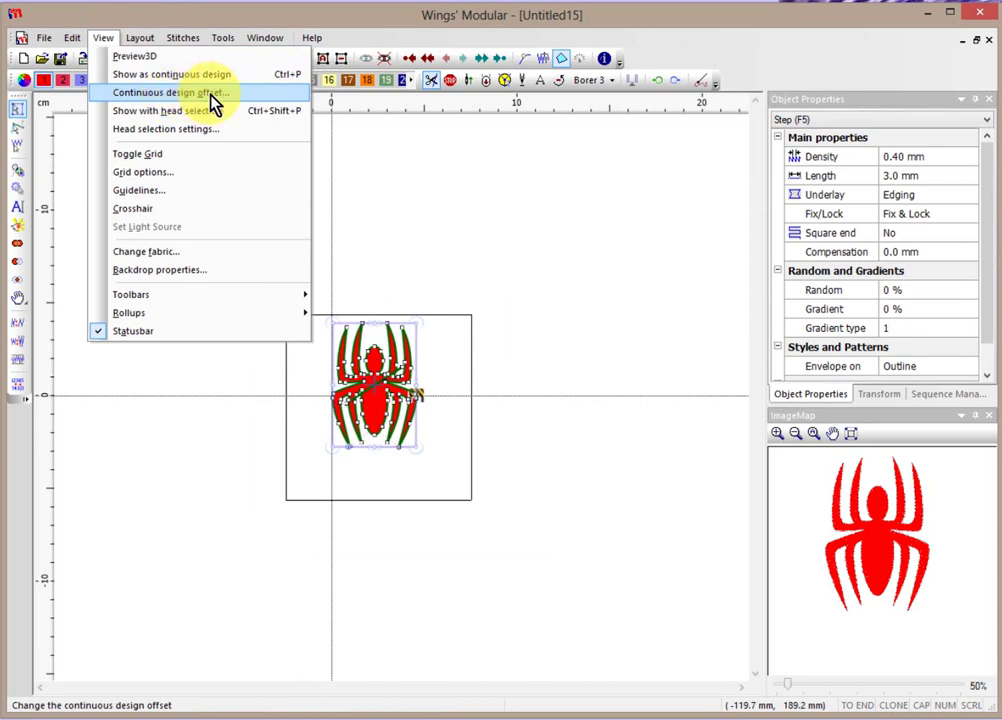
{"action": "left_click", "coordinate": [144, 78]}
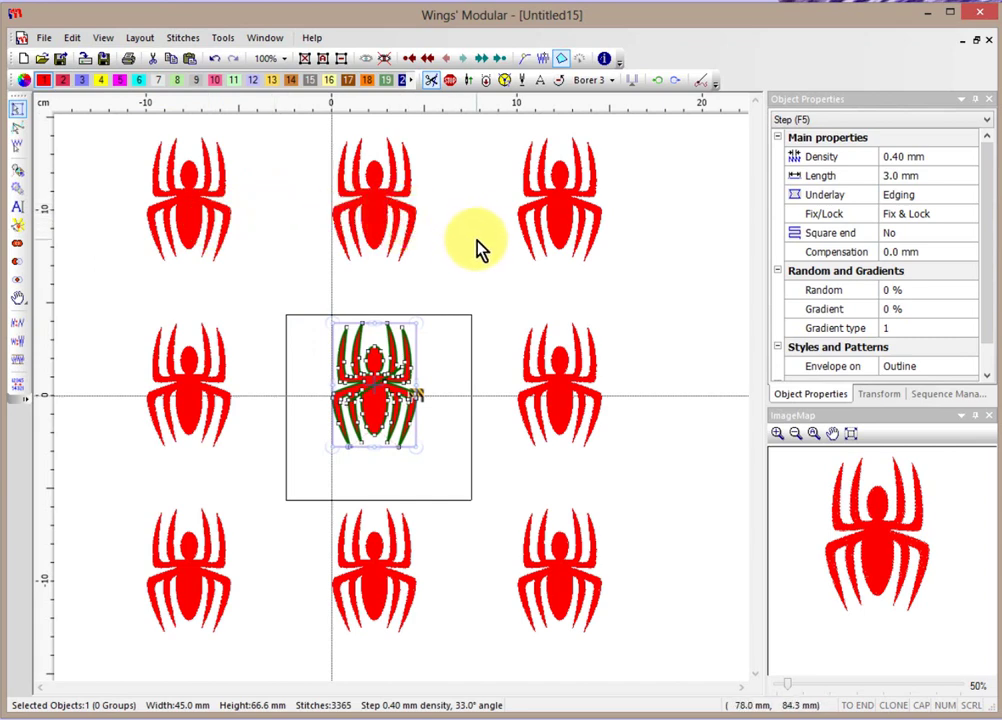
Try different vertical copy counts in the continuous design offset, set it to 2 and accept, then deselect the spider
{"action": "left_click", "coordinate": [104, 40]}
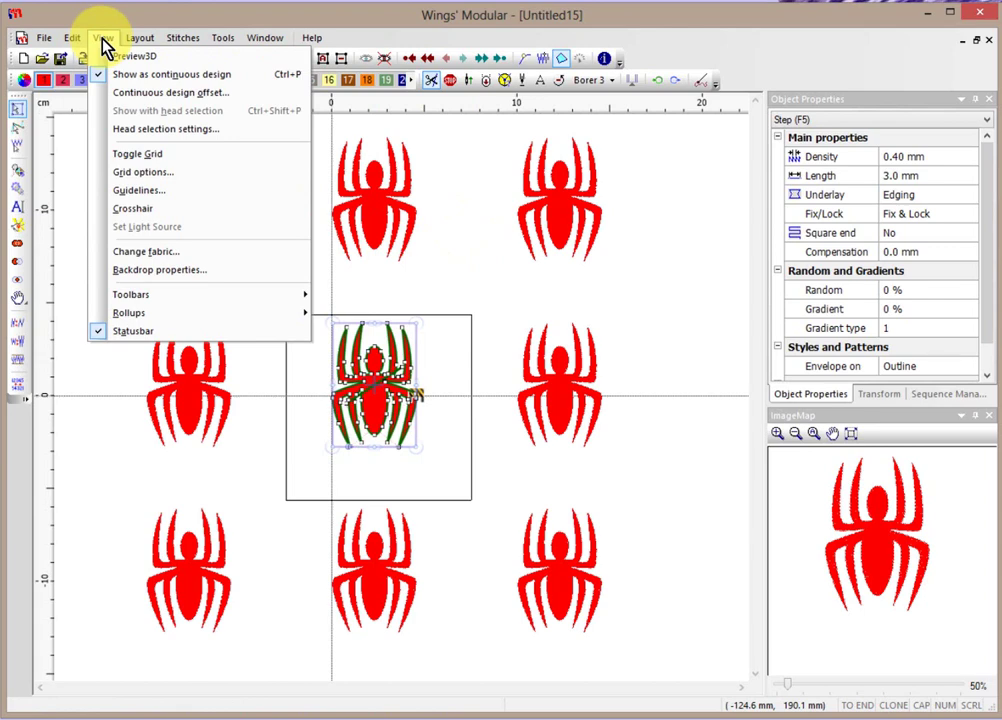
{"action": "left_click", "coordinate": [179, 92]}
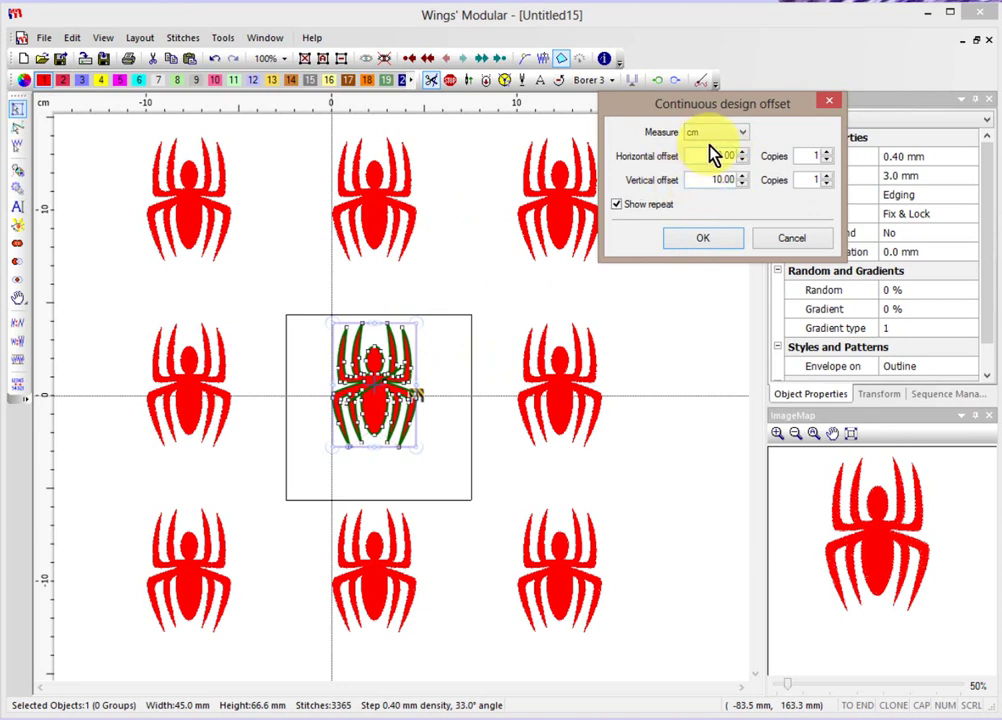
{"action": "left_click", "coordinate": [827, 185]}
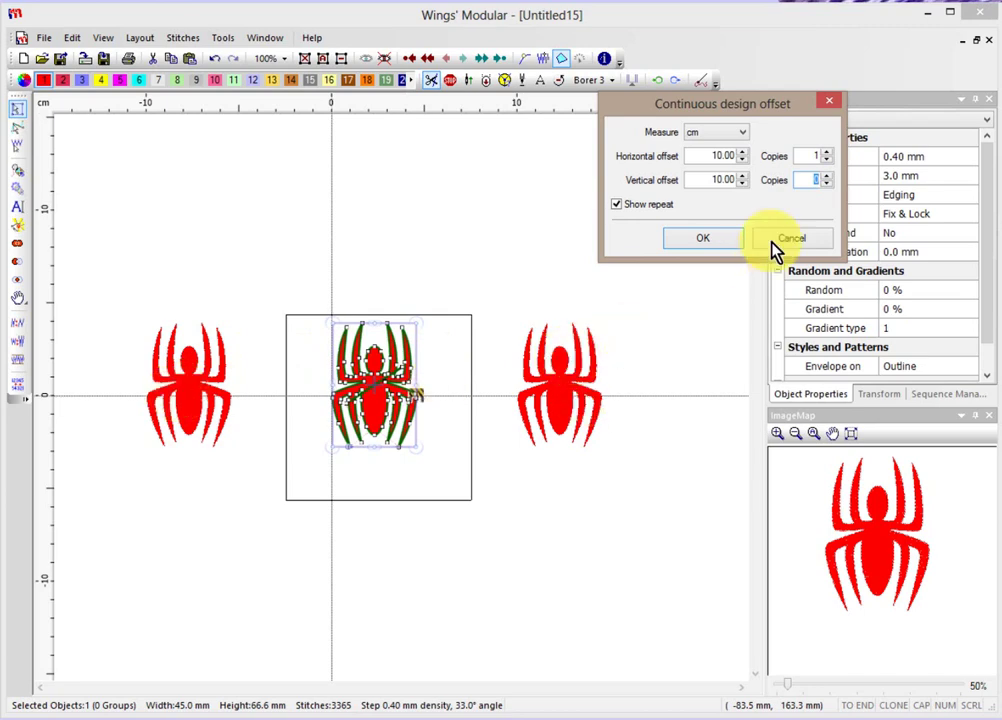
{"action": "left_click", "coordinate": [827, 175]}
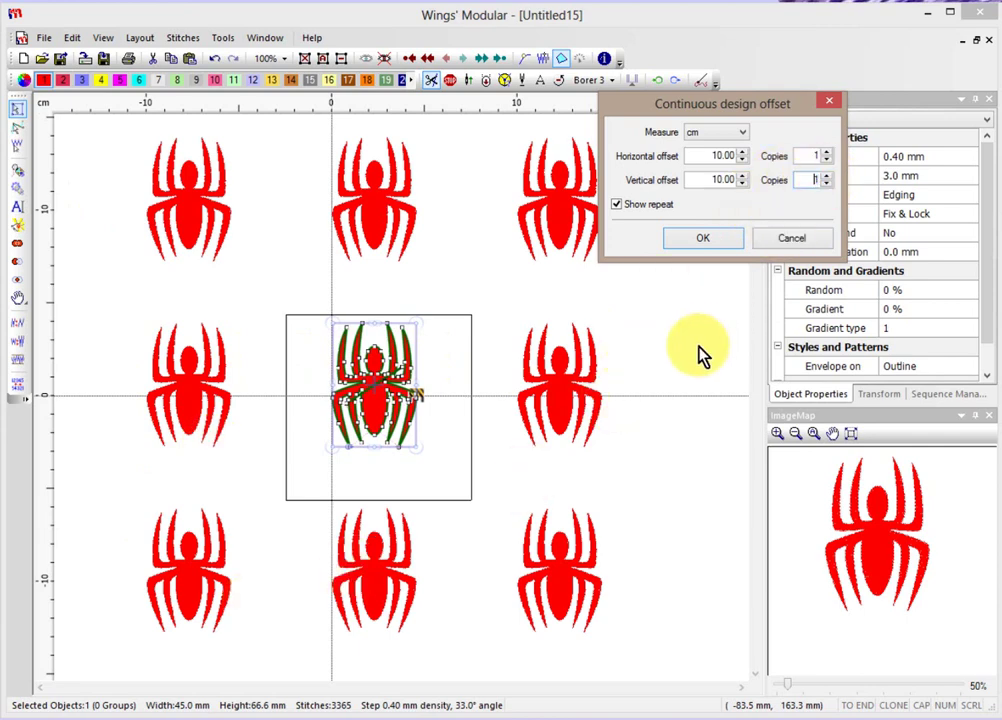
{"action": "type", "text": "0"}
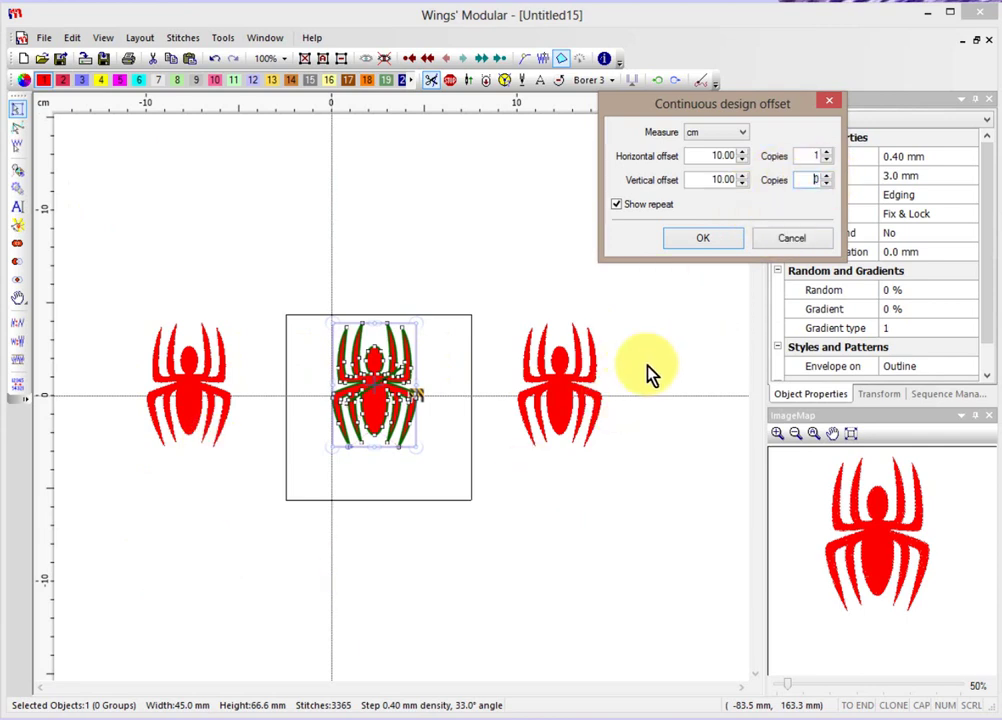
{"action": "left_click", "coordinate": [827, 175]}
{"action": "left_click", "coordinate": [700, 240]}
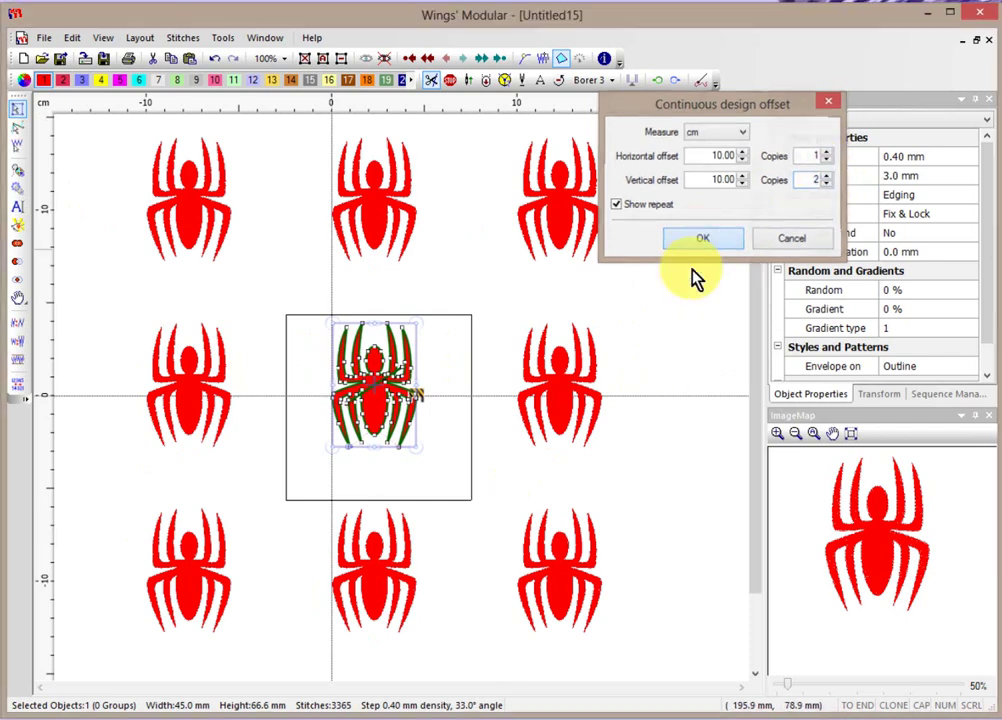
{"action": "scroll", "coordinate": [688, 311], "scroll_direction": "down", "scroll_amount": 2}
{"action": "scroll", "coordinate": [688, 311], "scroll_direction": "down", "scroll_amount": 1}
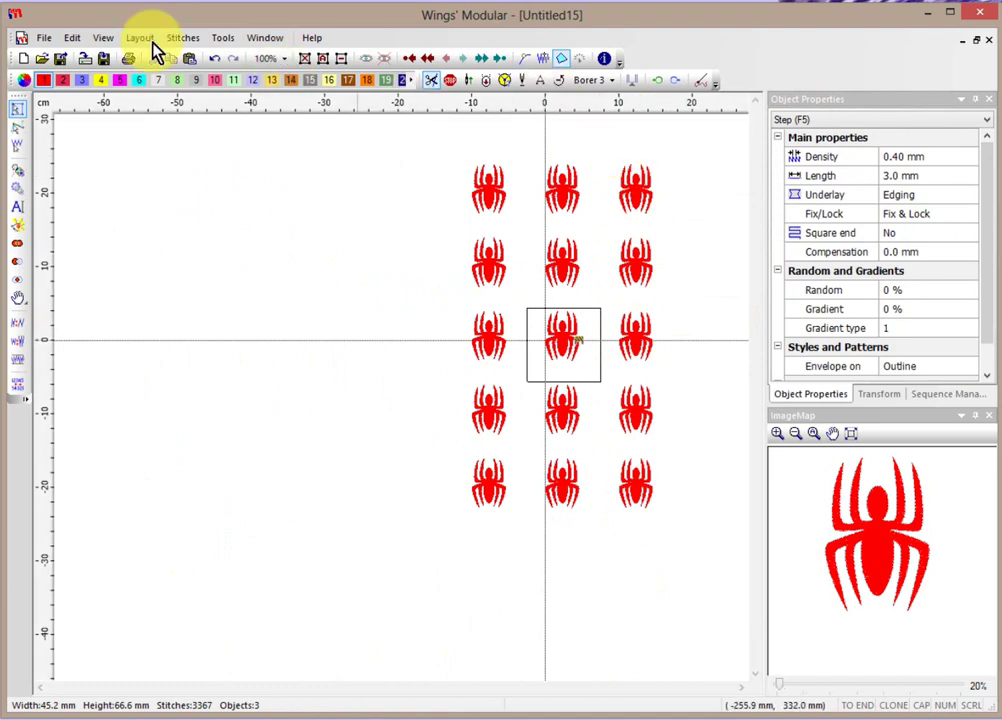
Set the continuous design offset to 4 horizontal copies and 3 vertical copies
{"action": "left_click", "coordinate": [108, 39]}
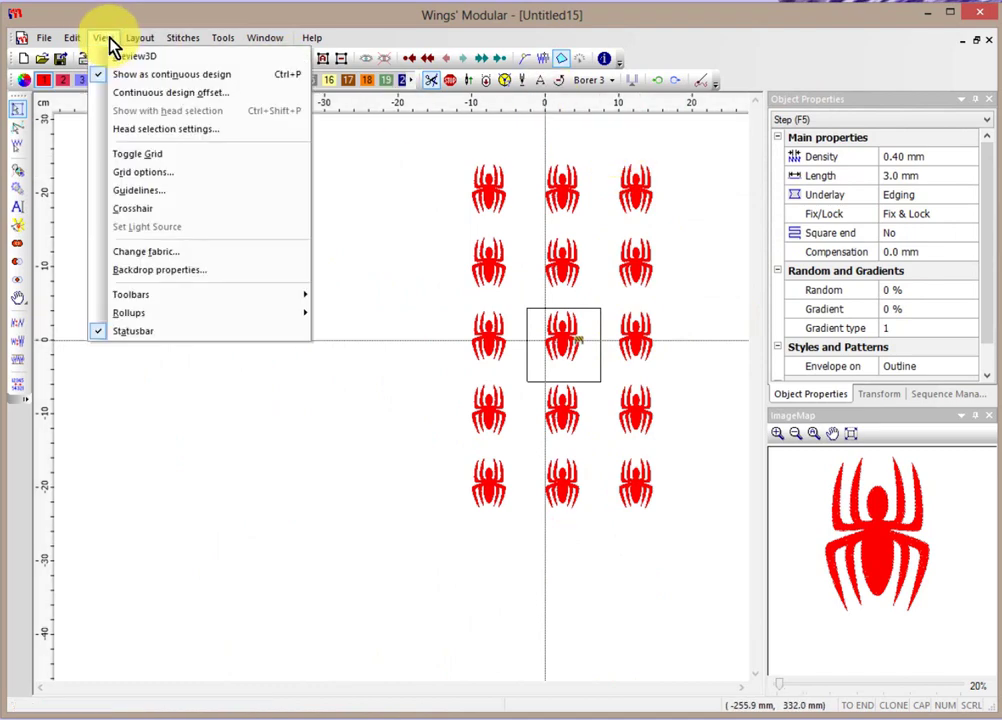
{"action": "left_click", "coordinate": [130, 93]}
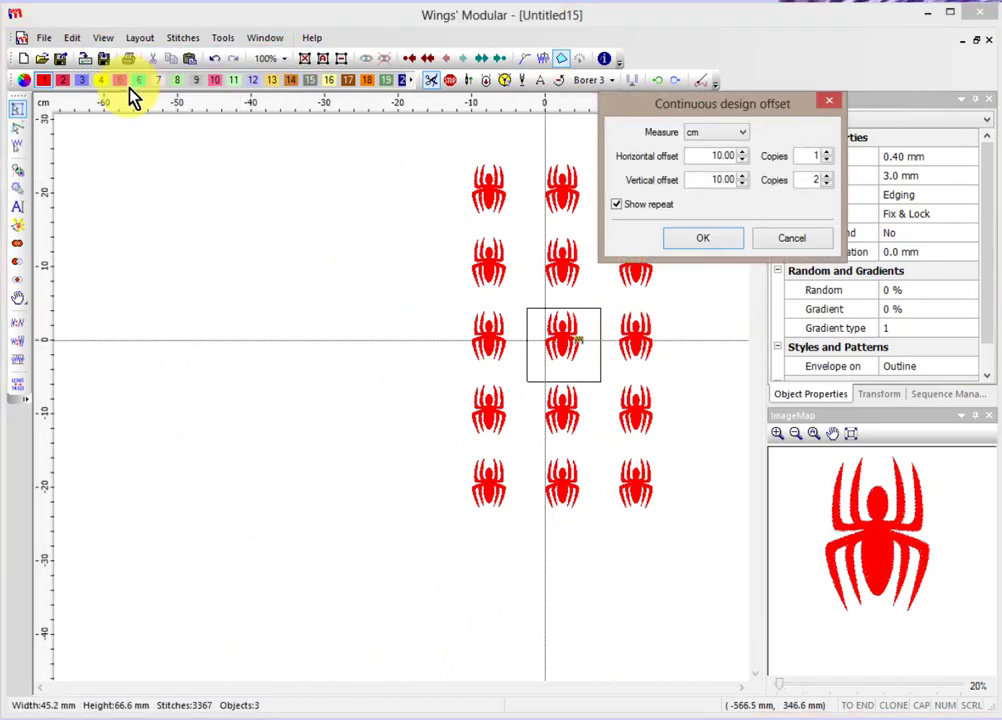
{"action": "left_click", "coordinate": [828, 155]}
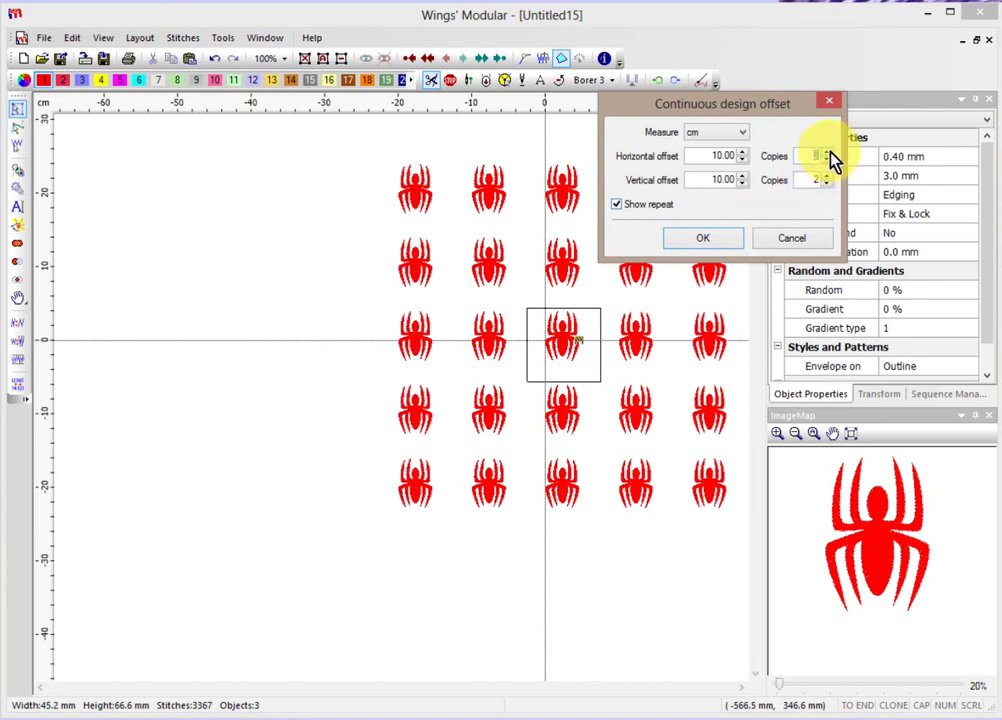
{"action": "left_click", "coordinate": [828, 155]}
{"action": "left_click", "coordinate": [828, 155]}
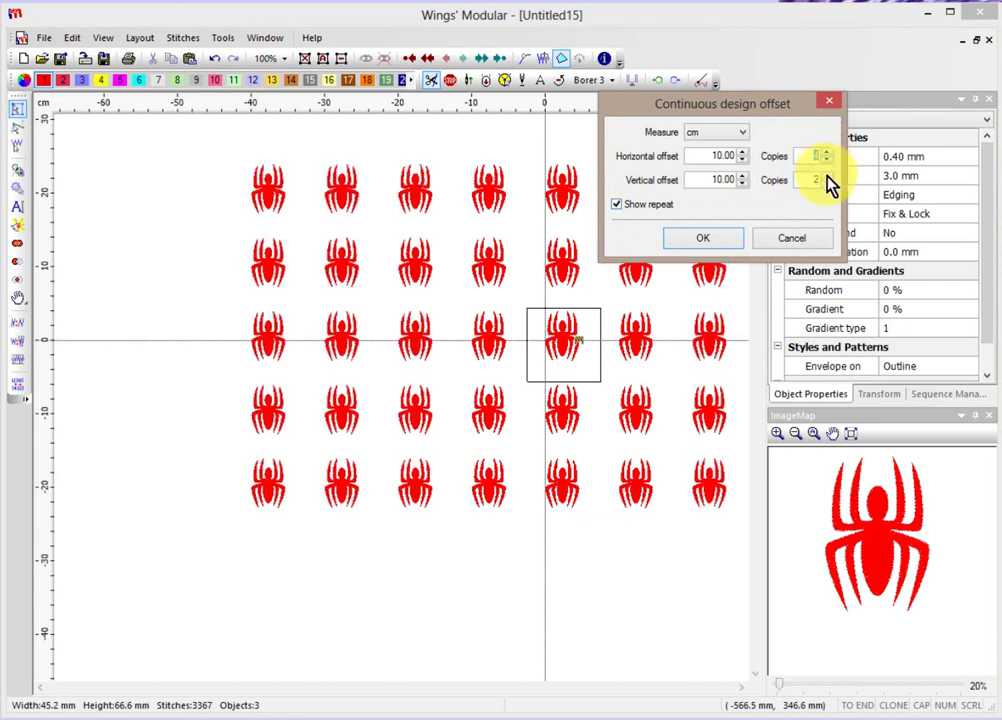
{"action": "left_click", "coordinate": [827, 175]}
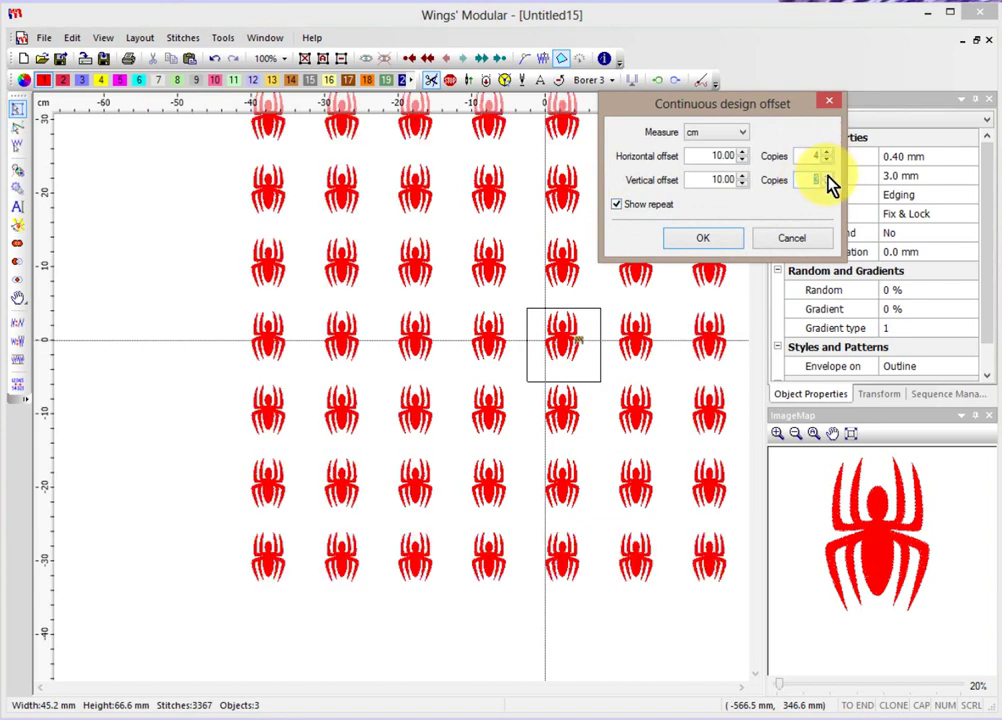
Reduce the horizontal offset between the repeated spiders to 5 cm and accept the continuous design settings
{"action": "double_click", "coordinate": [721, 157]}
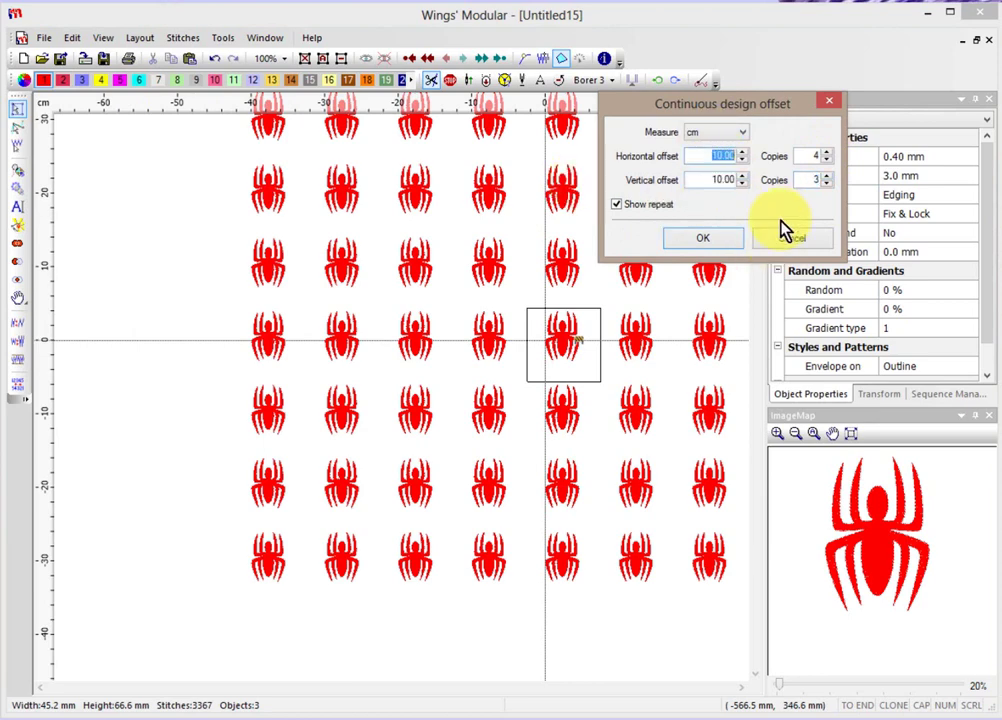
{"action": "type", "text": "5"}
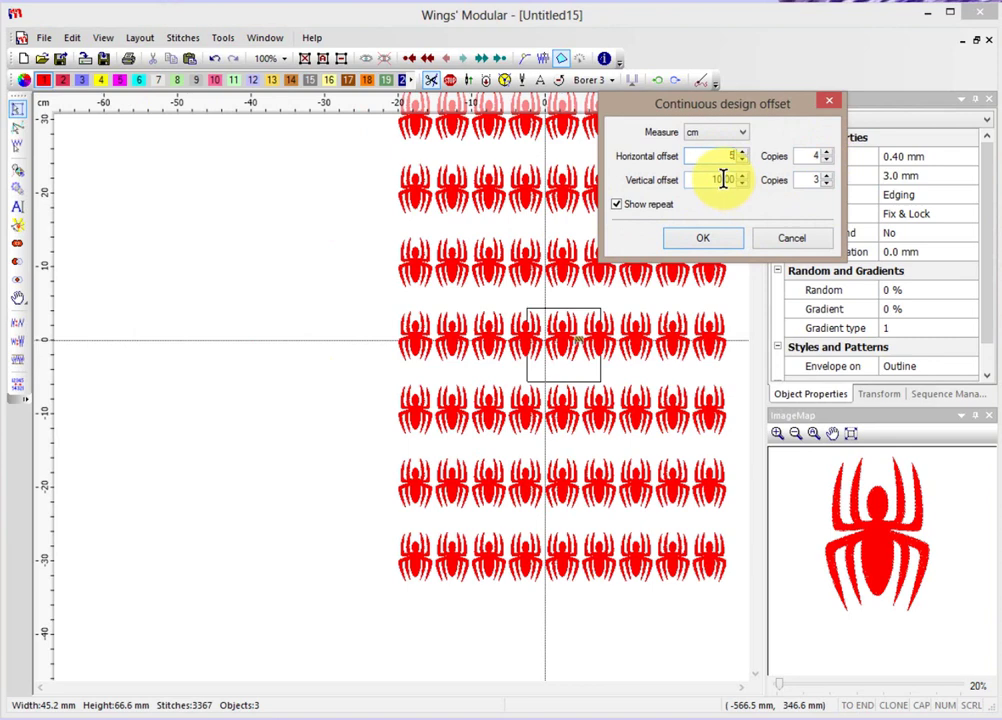
{"action": "left_click", "coordinate": [715, 241]}
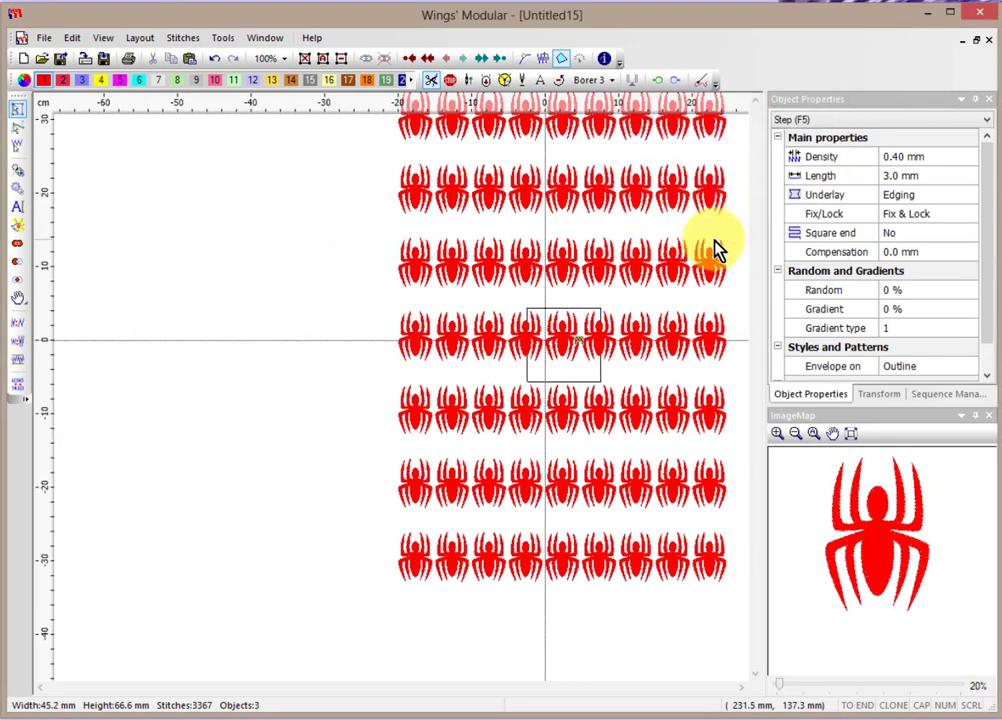
Select the original spider and rotate it clockwise in two passes by about 27° in total
{"action": "scroll", "coordinate": [566, 355], "scroll_direction": "up", "scroll_amount": 3}
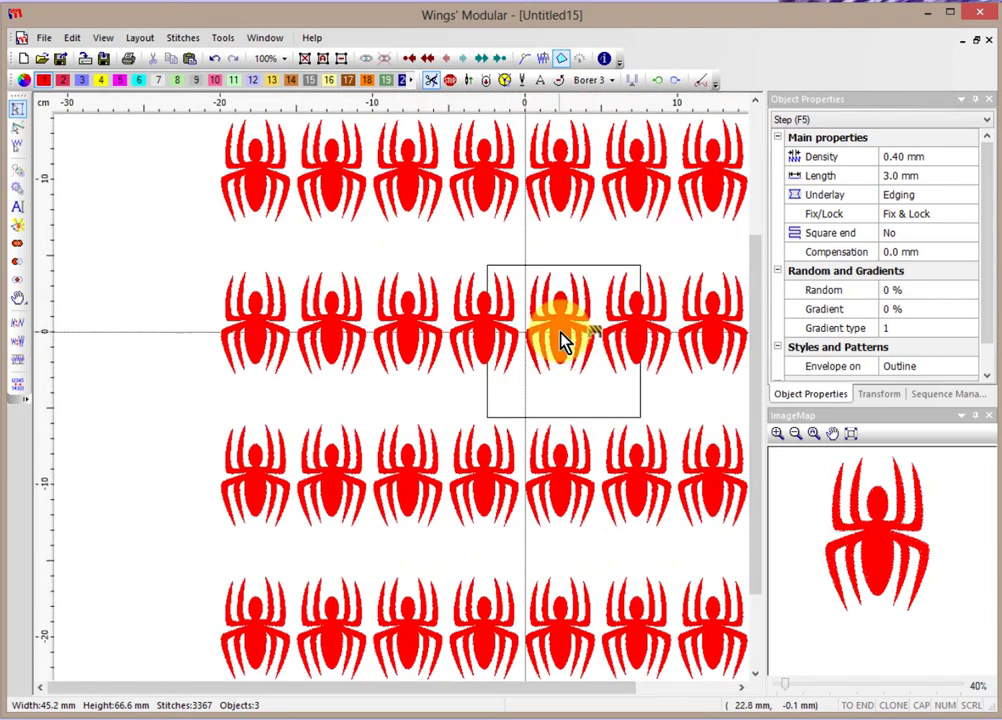
{"action": "left_click", "coordinate": [563, 340]}
{"action": "scroll", "coordinate": [560, 345], "scroll_direction": "up", "scroll_amount": 3}
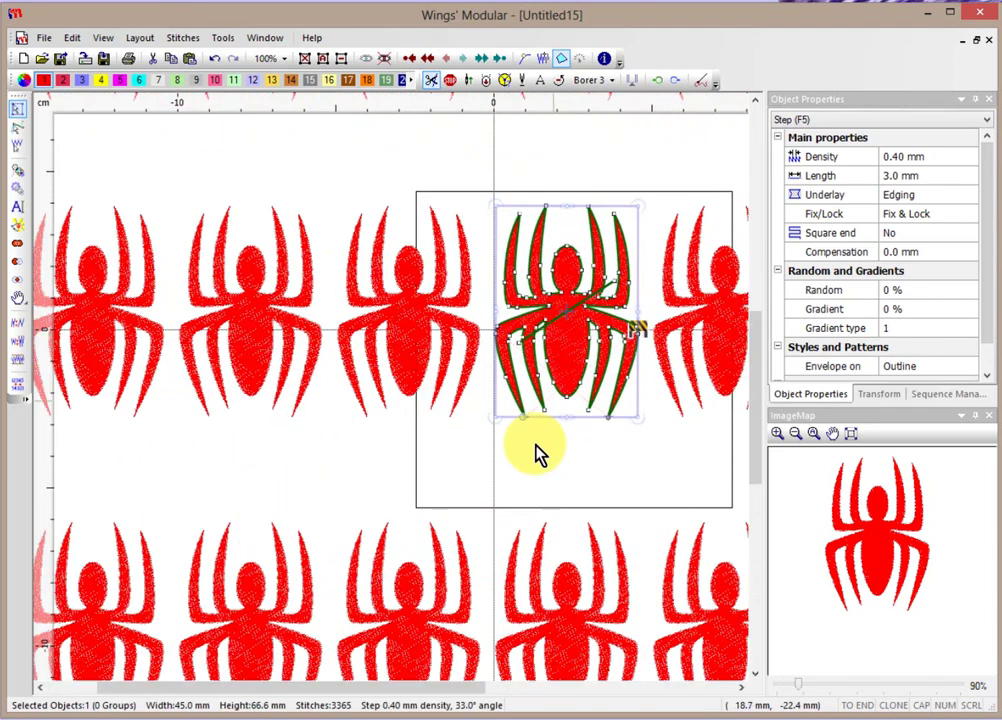
{"action": "left_click_drag", "start_coordinate": [492, 418], "coordinate": [459, 398]}
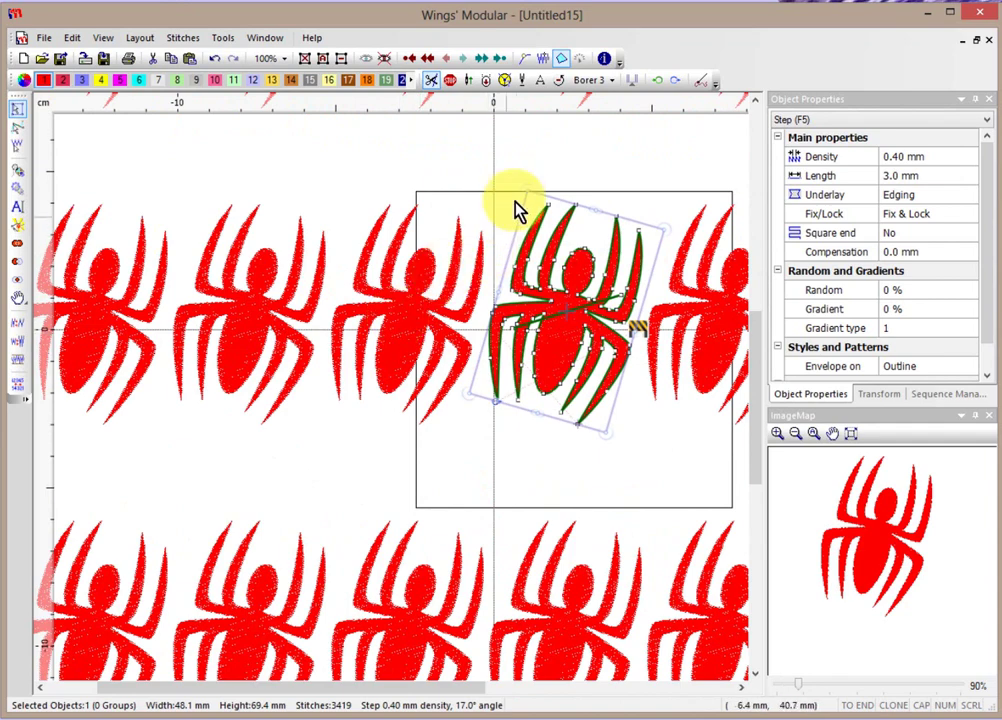
{"action": "left_click_drag", "start_coordinate": [519, 188], "coordinate": [548, 179]}
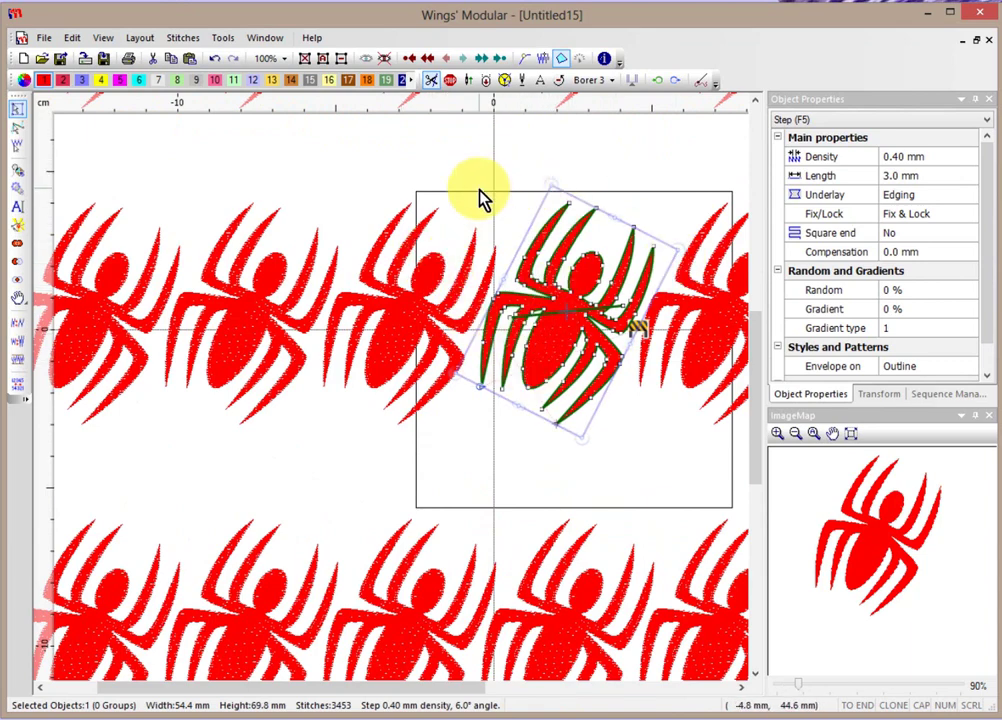
Turn off the continuous design display and deselect the rotated spider
{"action": "left_click", "coordinate": [106, 40]}
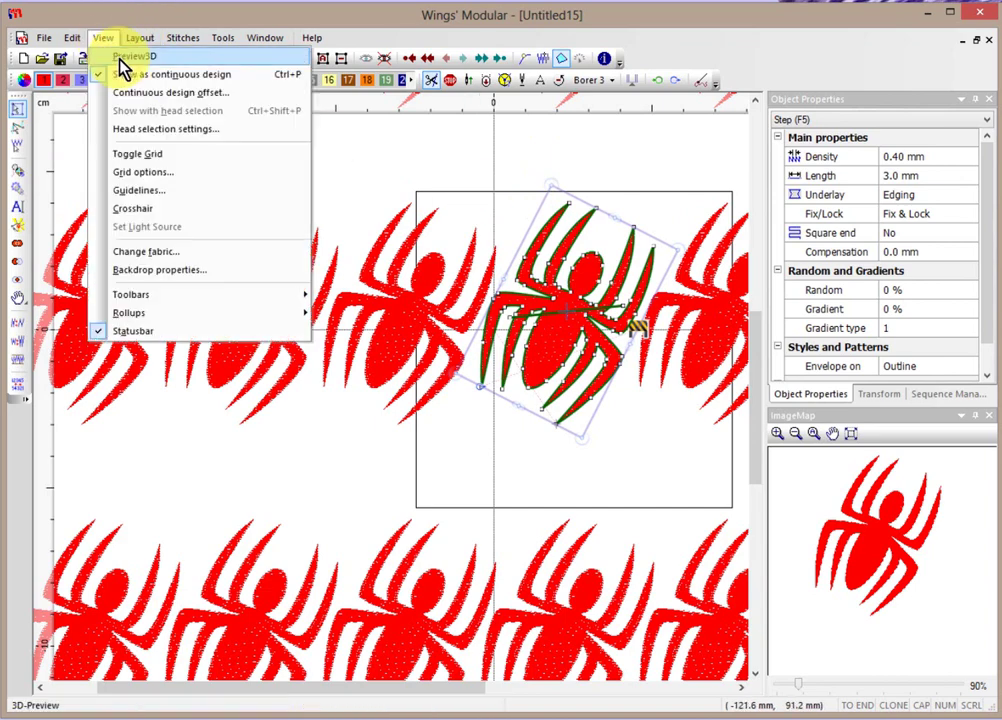
{"action": "left_click", "coordinate": [122, 74]}
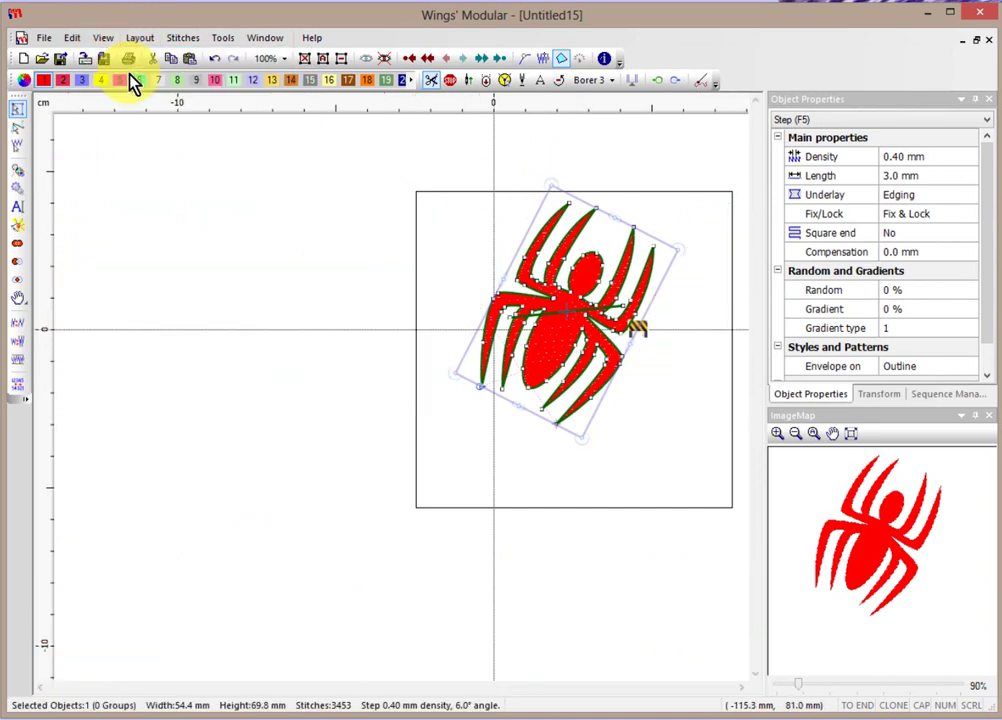
{"action": "left_click", "coordinate": [407, 224]}
{"action": "scroll", "coordinate": [445, 228], "scroll_direction": "down", "scroll_amount": 1}
{"action": "scroll", "coordinate": [445, 230], "scroll_direction": "down", "scroll_amount": 1}
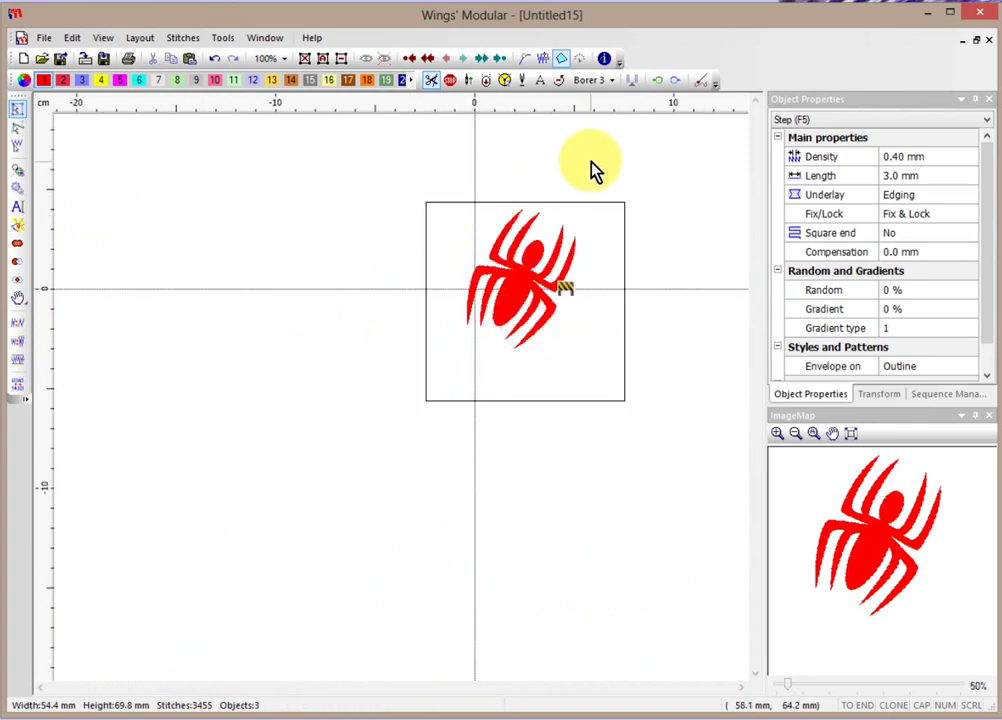
{"action": "scroll", "coordinate": [593, 172], "scroll_direction": "down", "scroll_amount": 1}
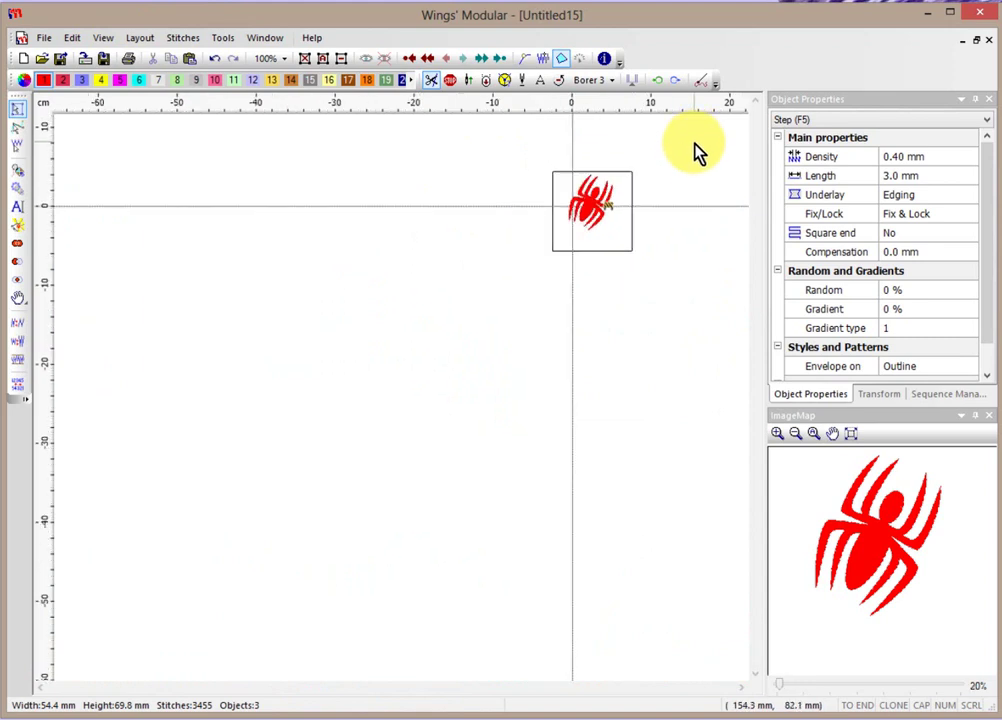
{"action": "scroll", "coordinate": [415, 273], "scroll_direction": "down", "scroll_amount": 1}
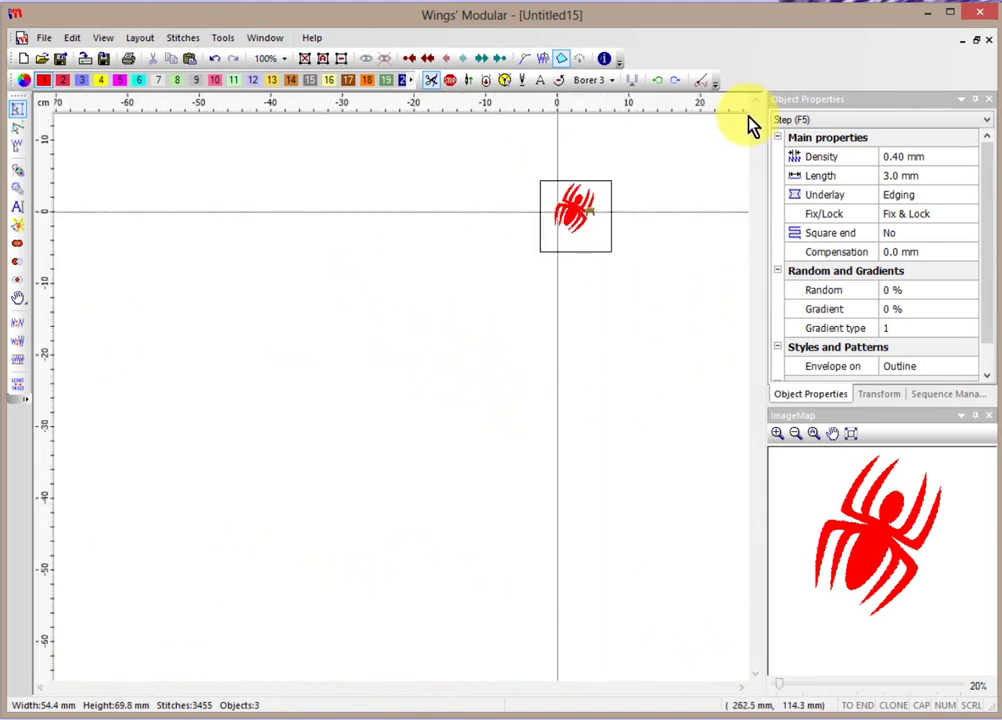
{"action": "scroll", "coordinate": [738, 139], "scroll_direction": "down", "scroll_amount": 1}
{"action": "scroll", "coordinate": [738, 139], "scroll_direction": "up", "scroll_amount": 2}
{"action": "scroll", "coordinate": [672, 163], "scroll_direction": "up", "scroll_amount": 2}
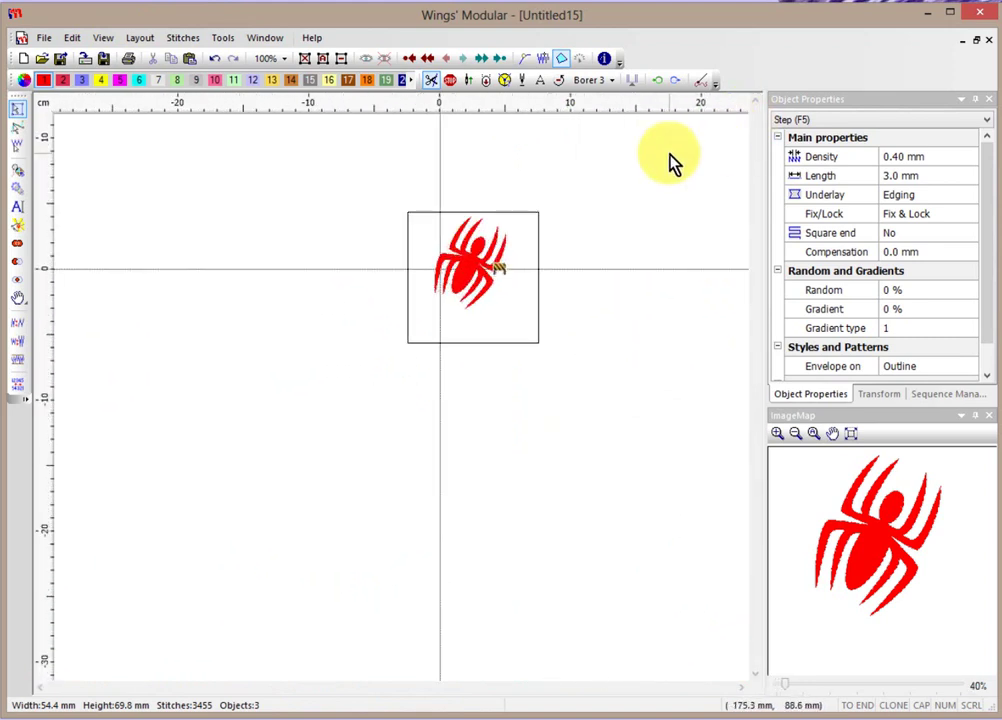
{"action": "scroll", "coordinate": [672, 163], "scroll_direction": "up", "scroll_amount": 1}
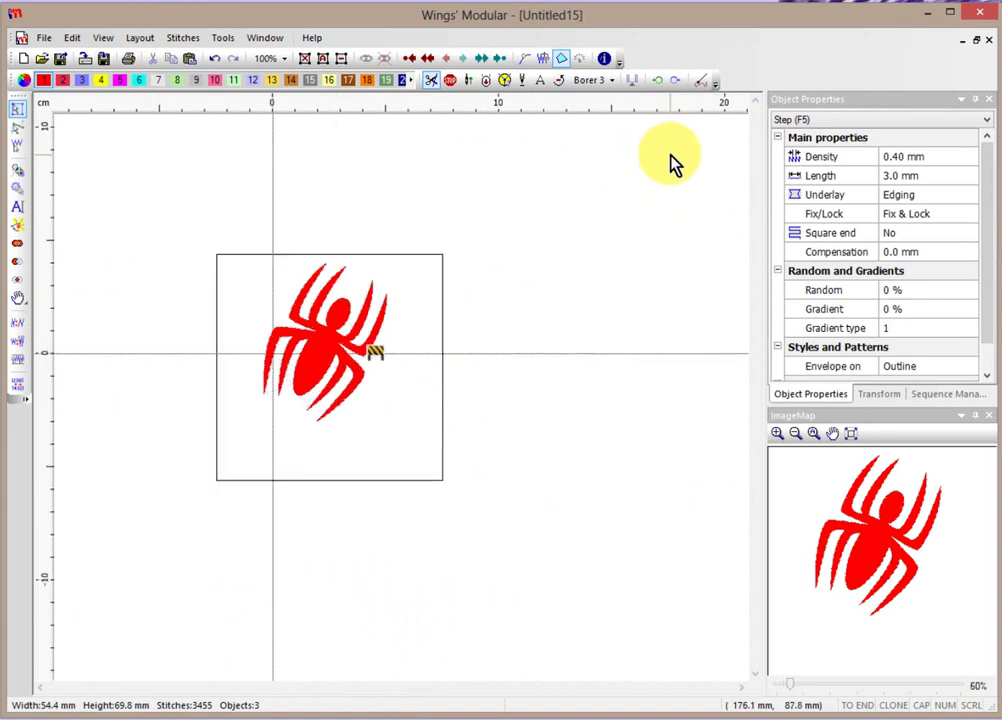
{"action": "scroll", "coordinate": [672, 163], "scroll_direction": "down", "scroll_amount": 2}
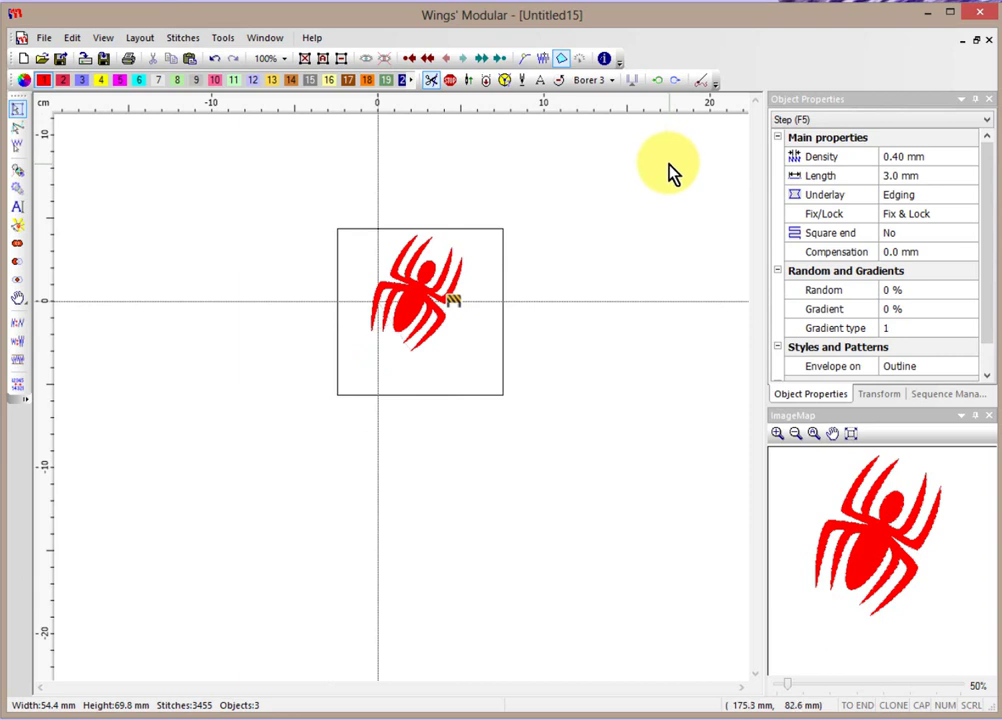
Show the spider design with head selection to preview the row of copies sewn by a multi-head machine
{"action": "left_click", "coordinate": [103, 40]}
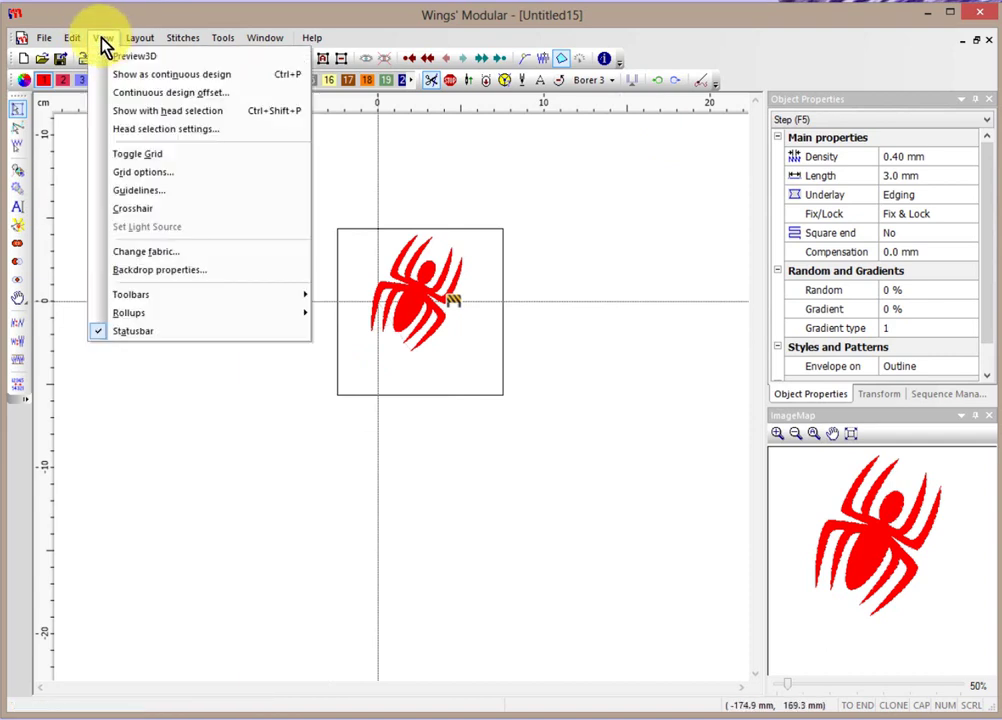
{"action": "left_click", "coordinate": [184, 111]}
{"action": "scroll", "coordinate": [504, 283], "scroll_direction": "down", "scroll_amount": 1}
{"action": "scroll", "coordinate": [504, 283], "scroll_direction": "down", "scroll_amount": 4}
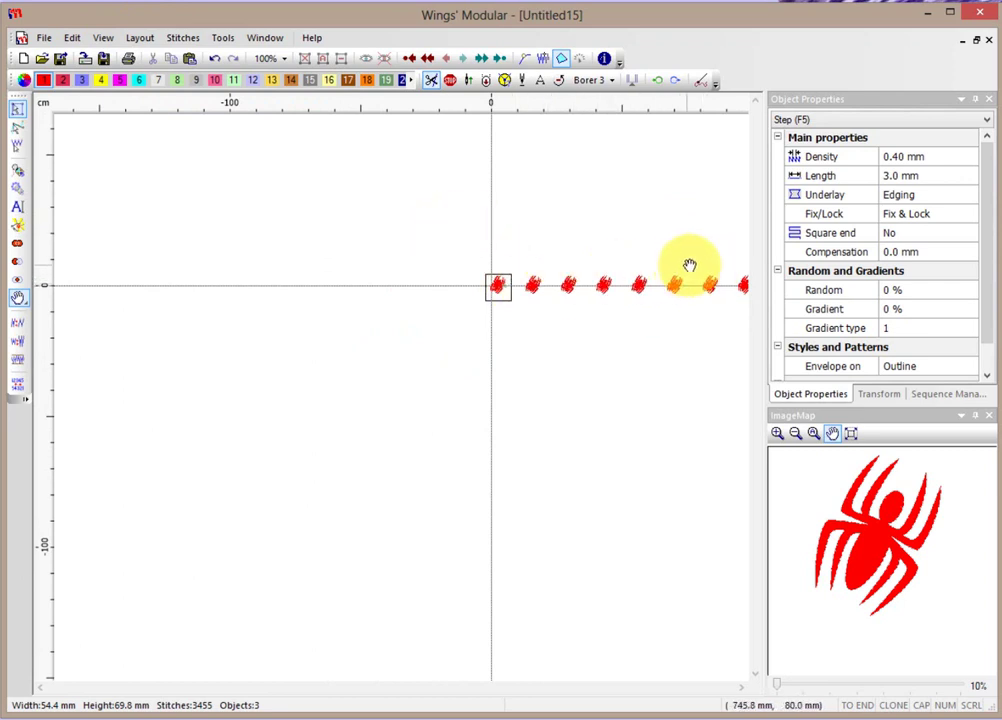
{"action": "scroll", "coordinate": [690, 267], "scroll_direction": "up", "scroll_amount": 3}
{"action": "scroll", "coordinate": [704, 269], "scroll_direction": "down", "scroll_amount": 1}
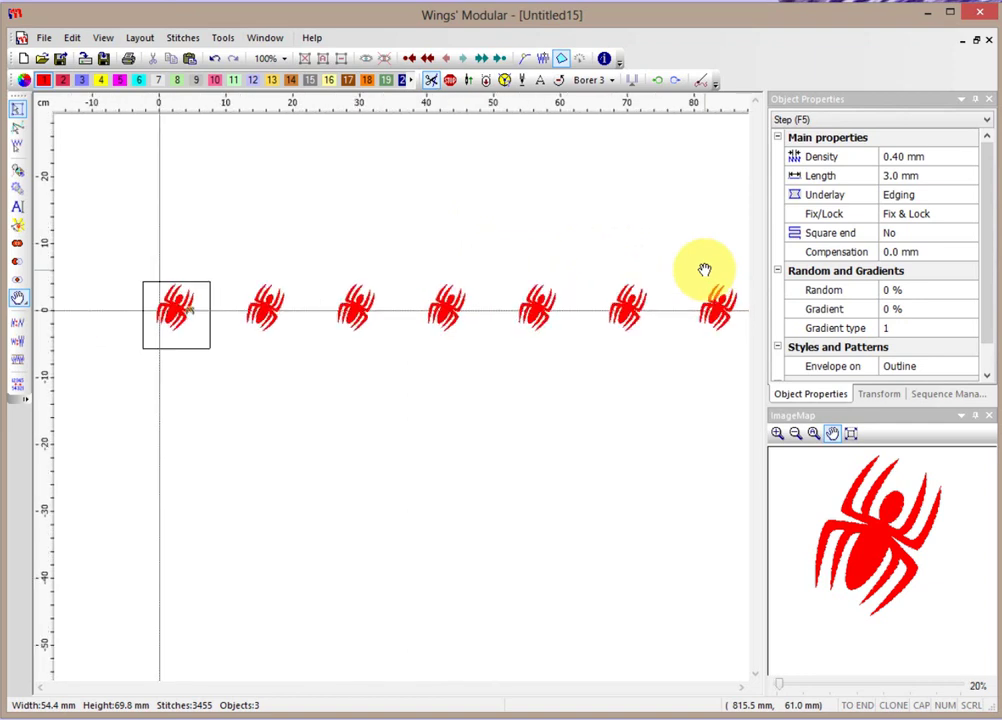
Choose the "2 head" machine in the head selection settings for the multi-head preview
{"action": "left_click", "coordinate": [103, 38]}
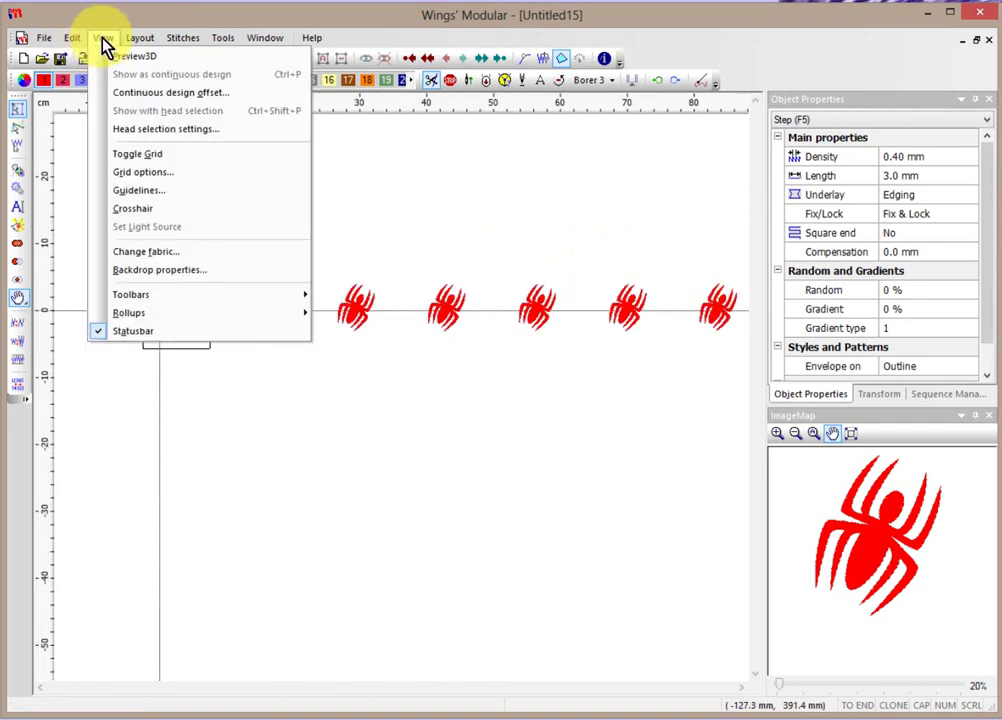
{"action": "left_click", "coordinate": [175, 130]}
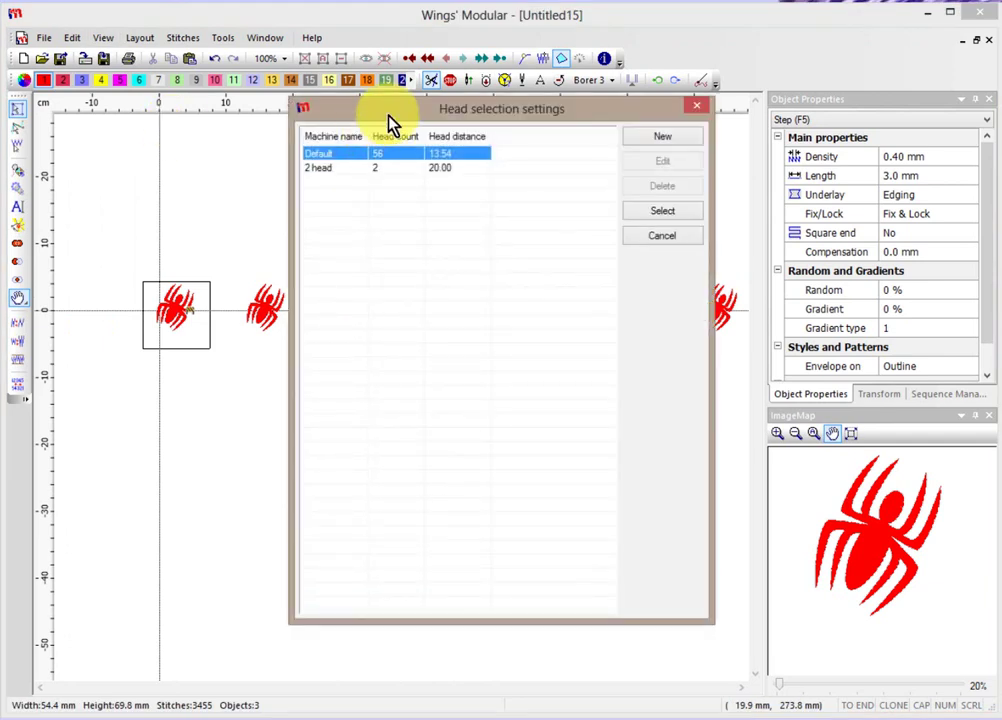
{"action": "left_click_drag", "start_coordinate": [387, 113], "coordinate": [397, 105]}
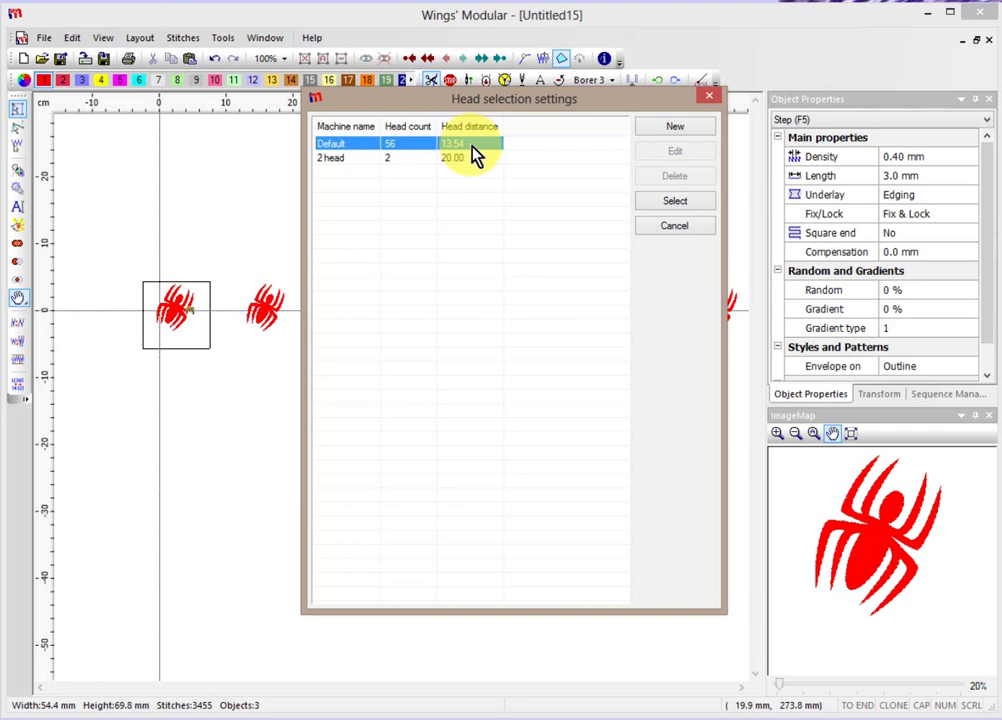
{"action": "left_click", "coordinate": [338, 160]}
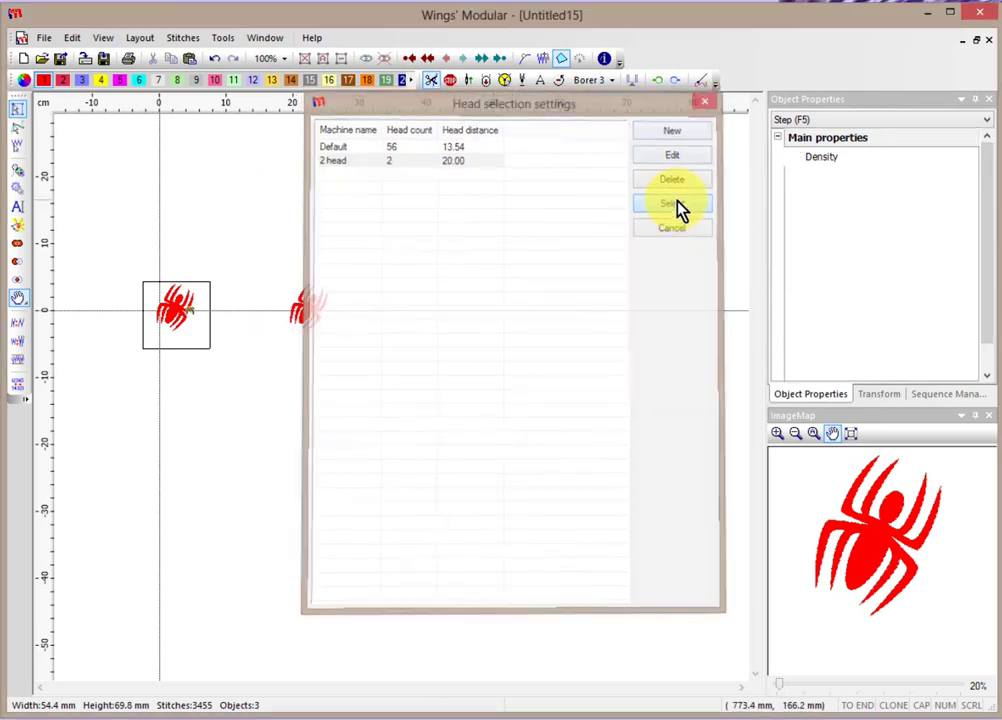
{"action": "left_click", "coordinate": [677, 205]}
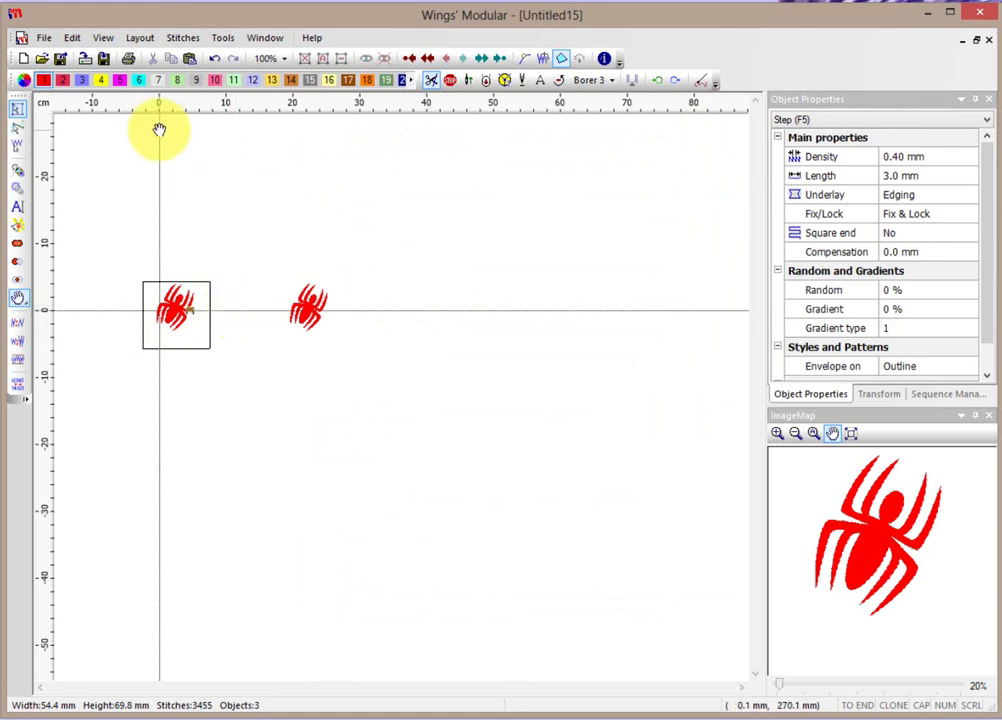
Add a new machine named "6 head" to the head selection settings, with 6 heads spaced 40 cm apart
{"action": "left_click", "coordinate": [105, 42]}
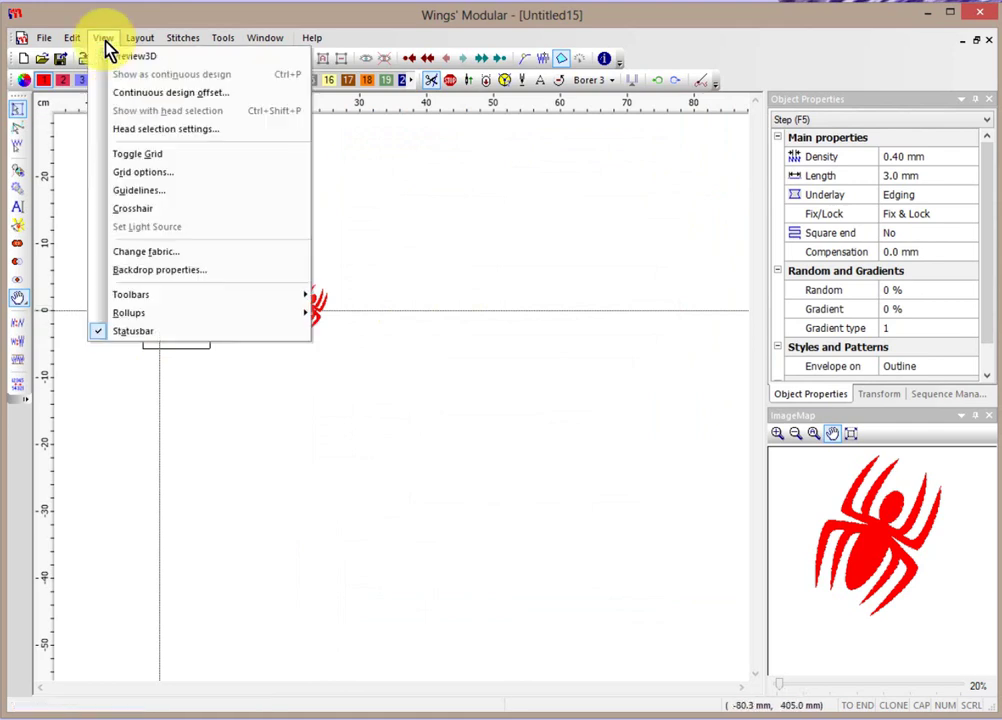
{"action": "left_click", "coordinate": [158, 130]}
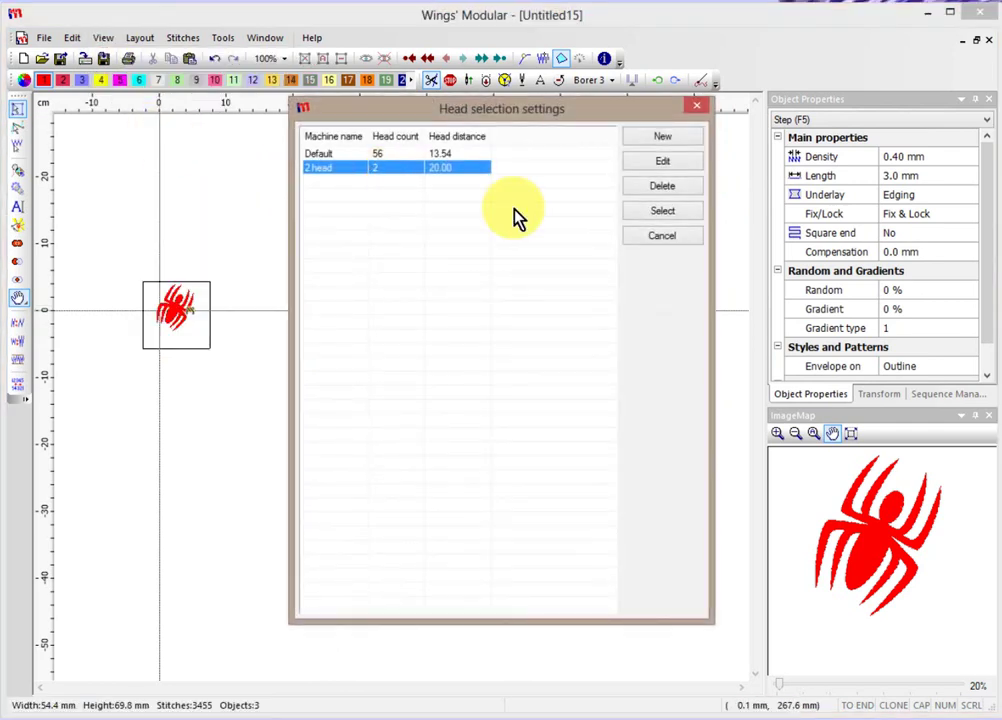
{"action": "left_click", "coordinate": [671, 140]}
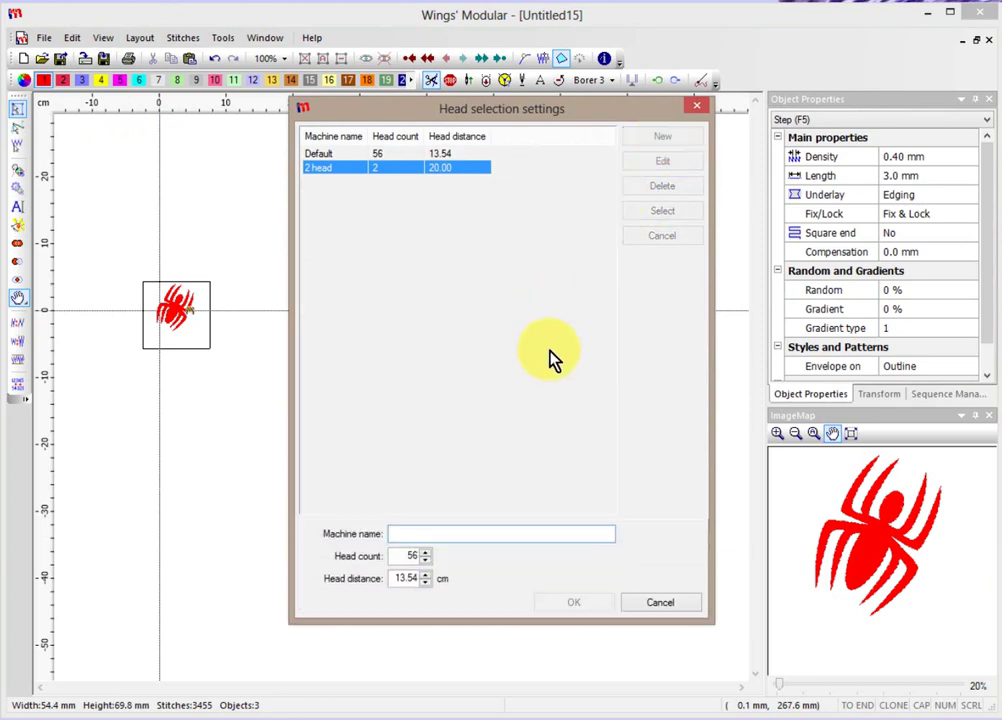
{"action": "type", "text": "6"}
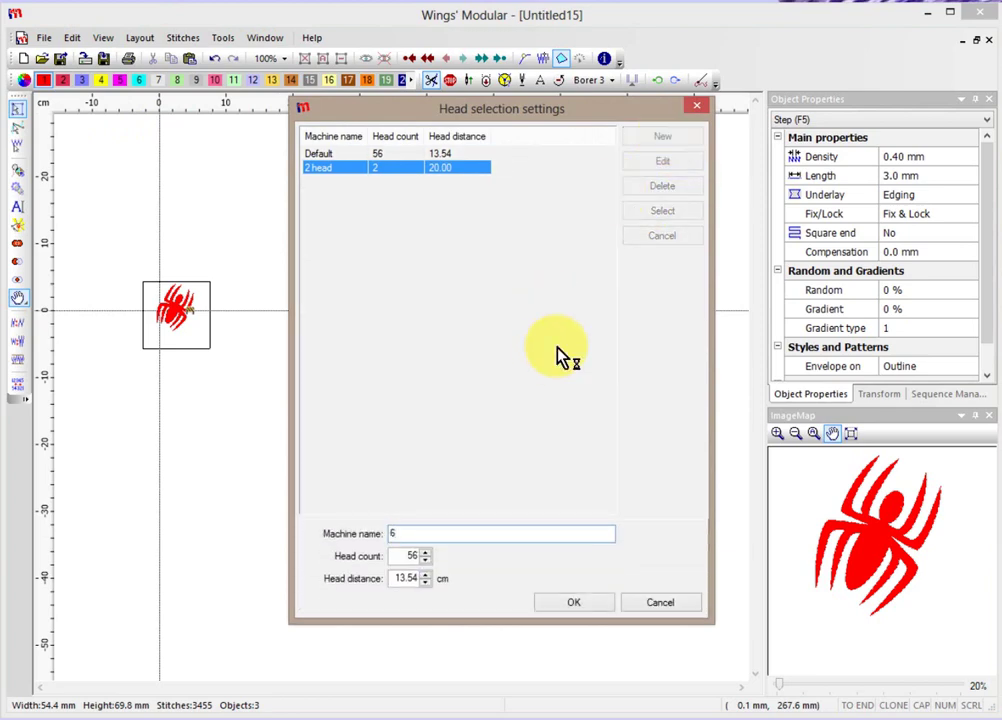
{"action": "type", "text": " head"}
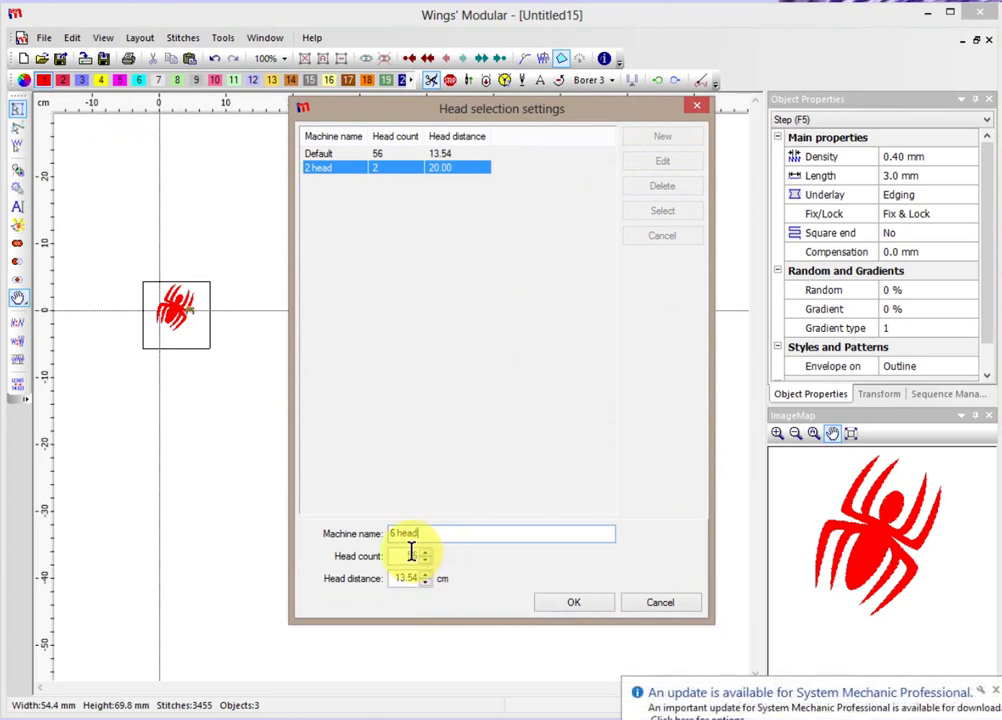
{"action": "double_click", "coordinate": [411, 554]}
{"action": "type", "text": "6"}
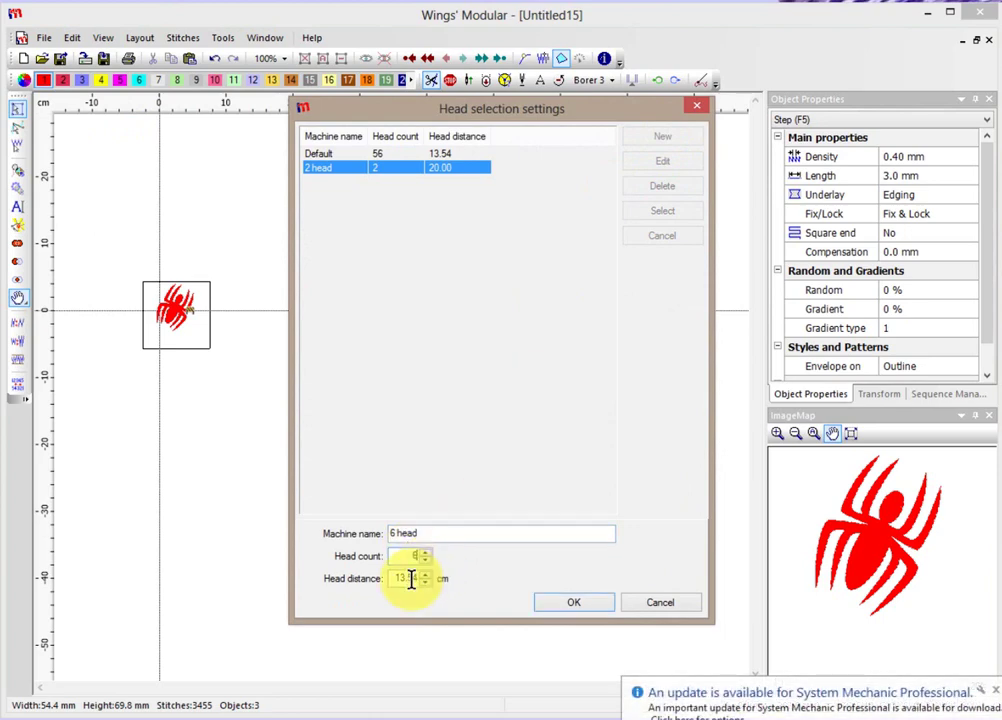
{"action": "double_click", "coordinate": [407, 577]}
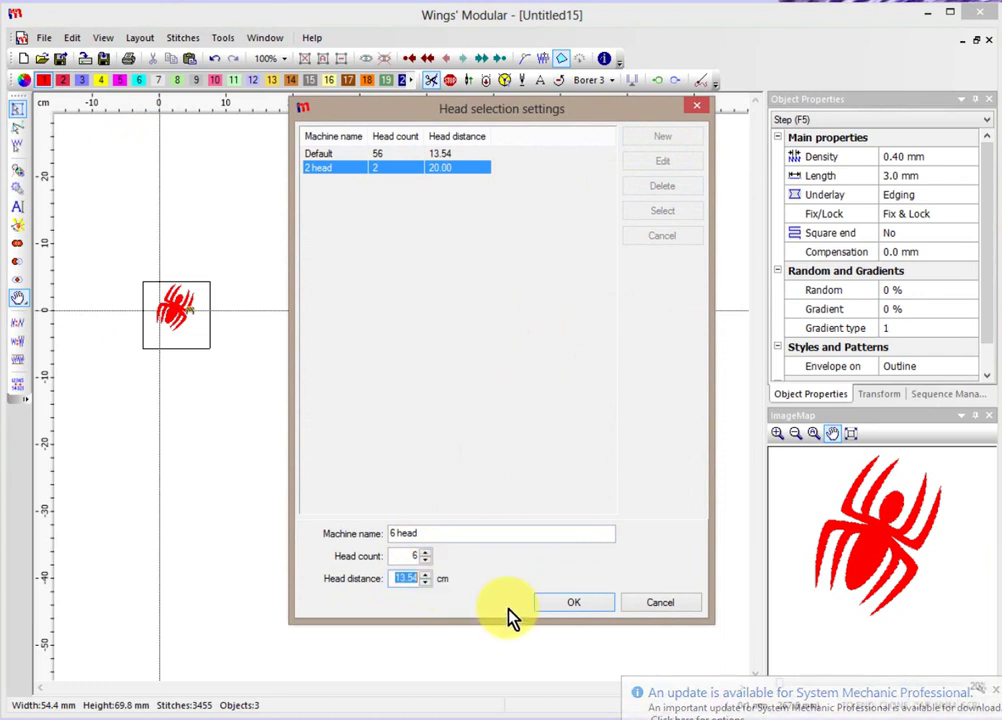
{"action": "type", "text": "40"}
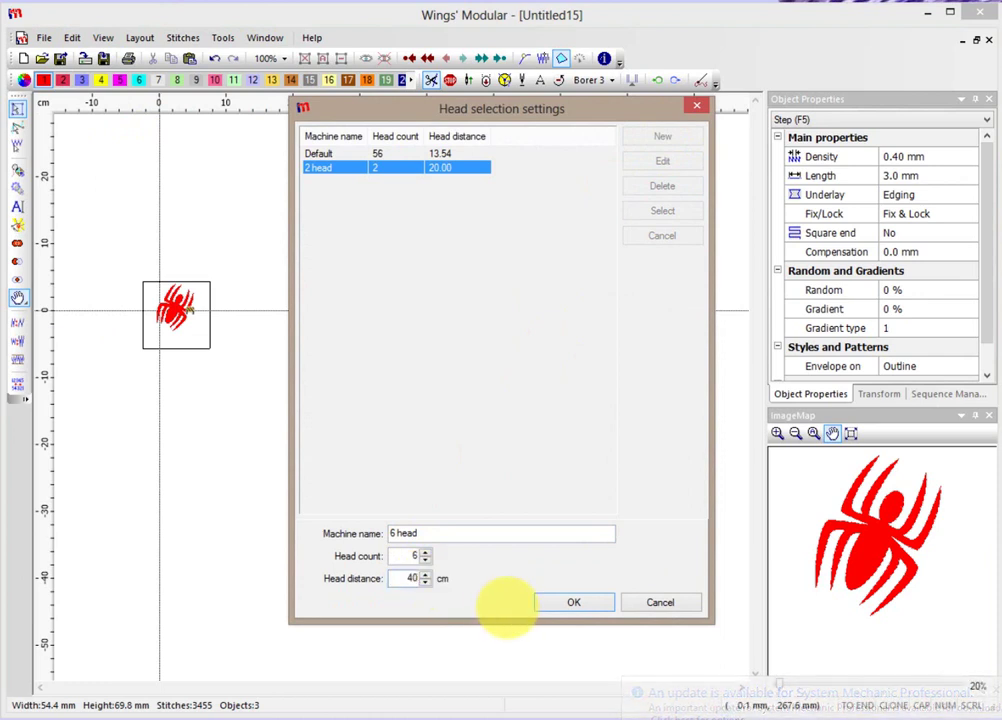
{"action": "left_click", "coordinate": [578, 604]}
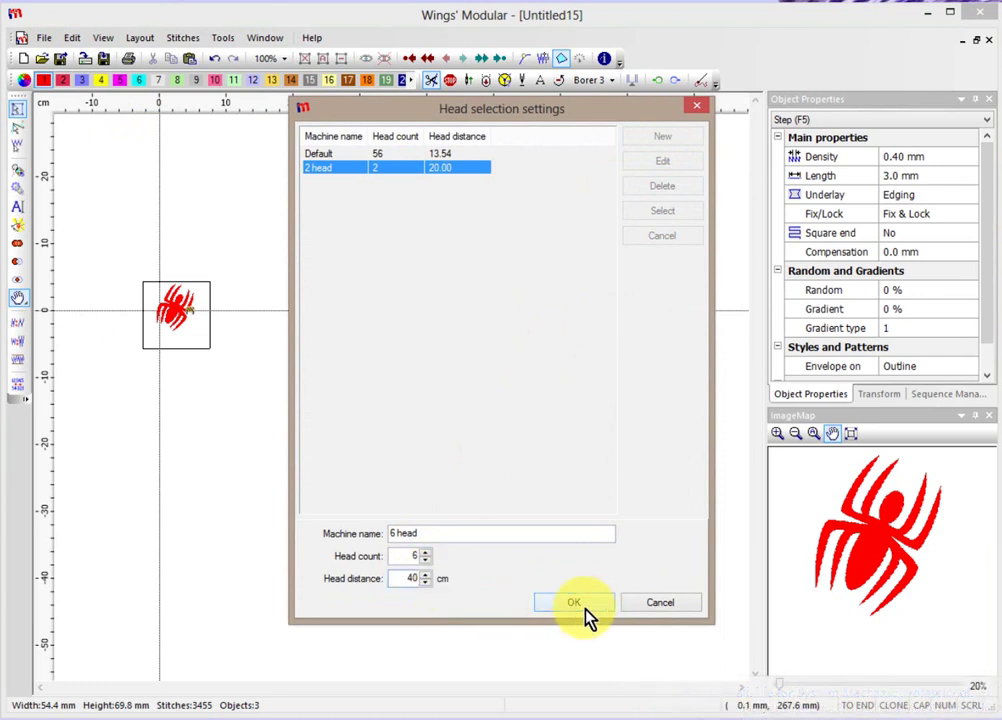
Choose the "6 head" machine for the multi-head preview and dismiss the ManyCam upgrade notice
{"action": "left_click", "coordinate": [338, 182]}
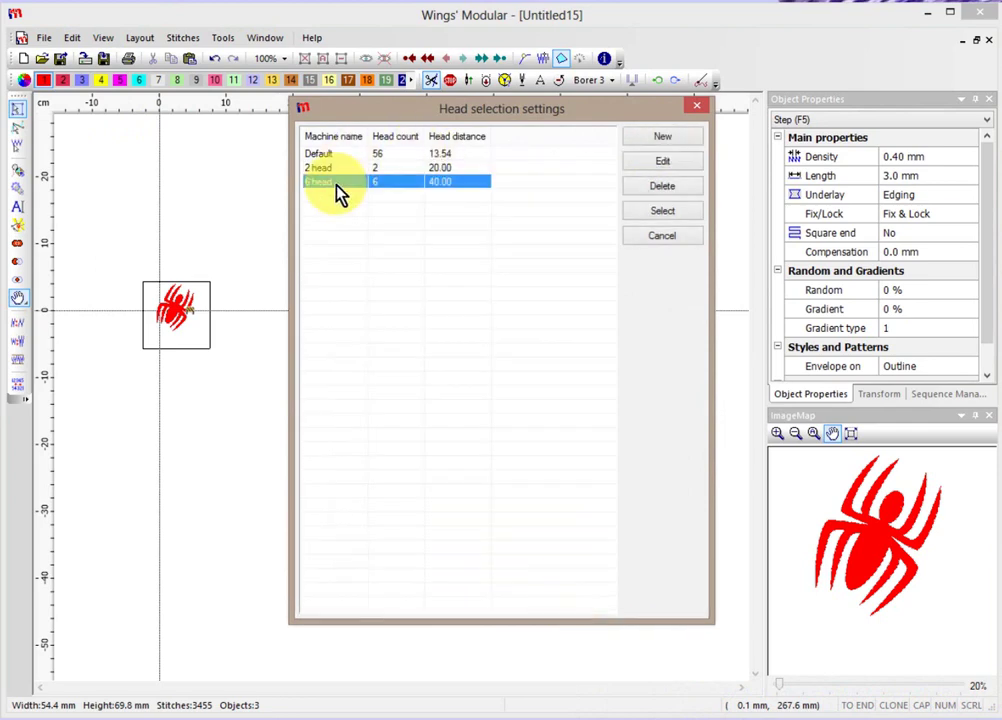
{"action": "left_click", "coordinate": [674, 215]}
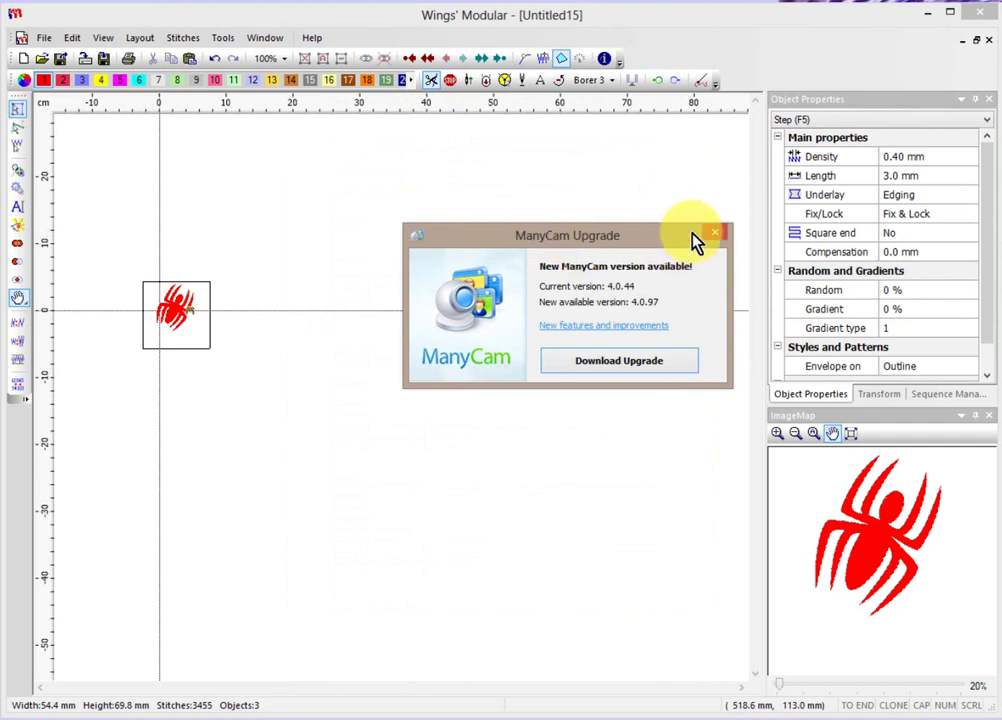
{"action": "left_click", "coordinate": [716, 233]}
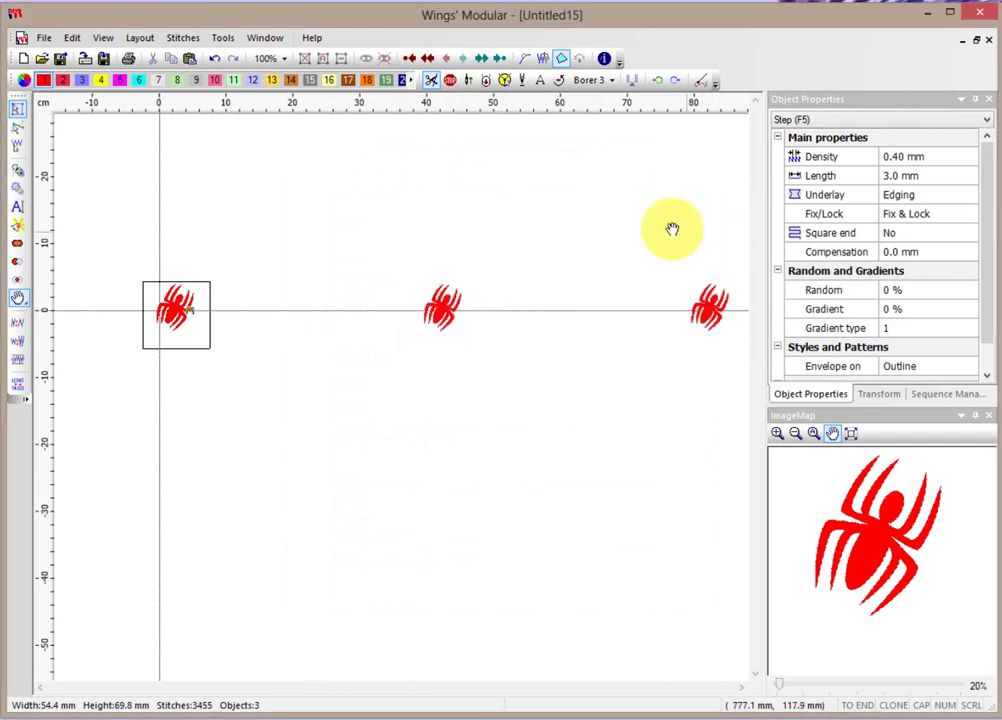
Examine the whole row of spider copies for the "6 head" machine and close the head selection preview
{"action": "scroll", "coordinate": [672, 230], "scroll_direction": "down", "scroll_amount": 3}
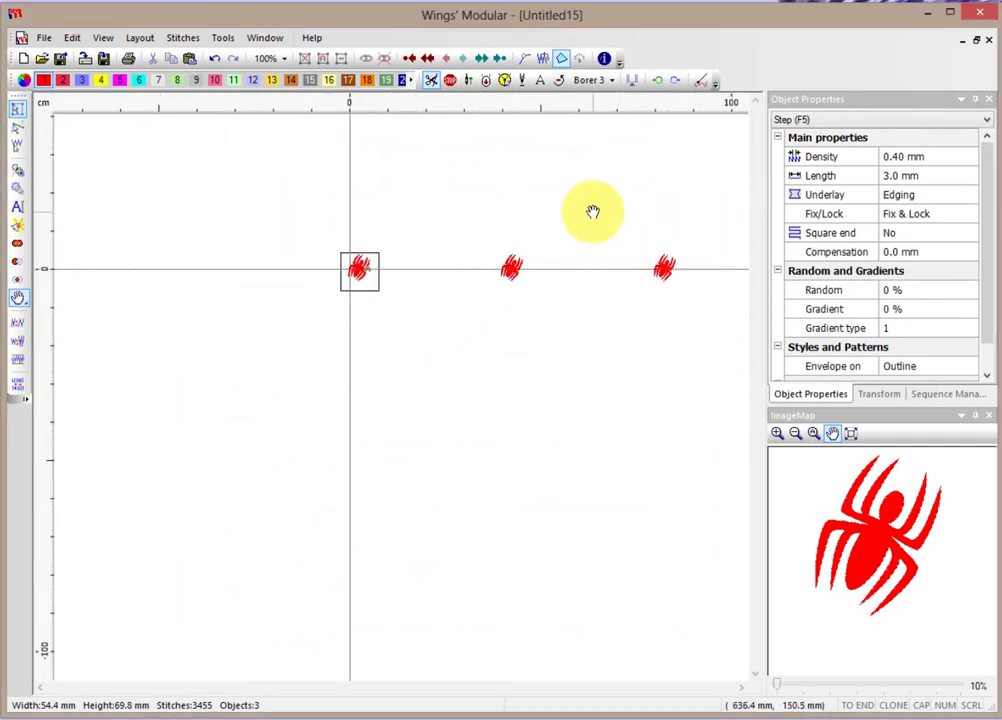
{"action": "scroll", "coordinate": [716, 253], "scroll_direction": "down", "scroll_amount": 1}
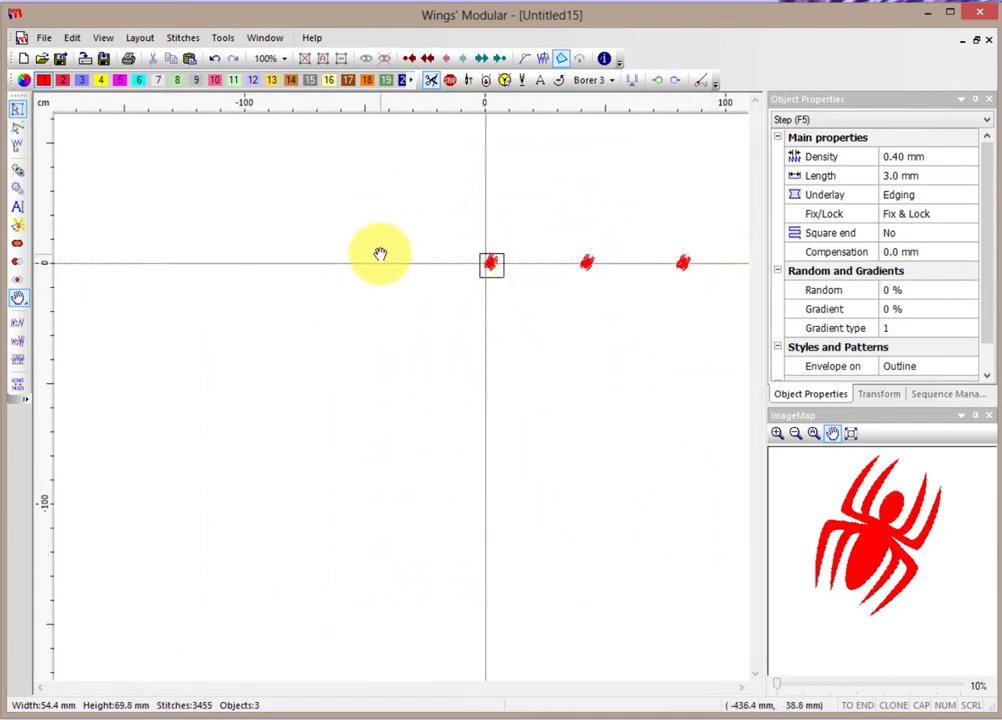
{"action": "scroll", "coordinate": [380, 256], "scroll_direction": "up", "scroll_amount": 3}
{"action": "scroll", "coordinate": [380, 256], "scroll_direction": "down", "scroll_amount": 2}
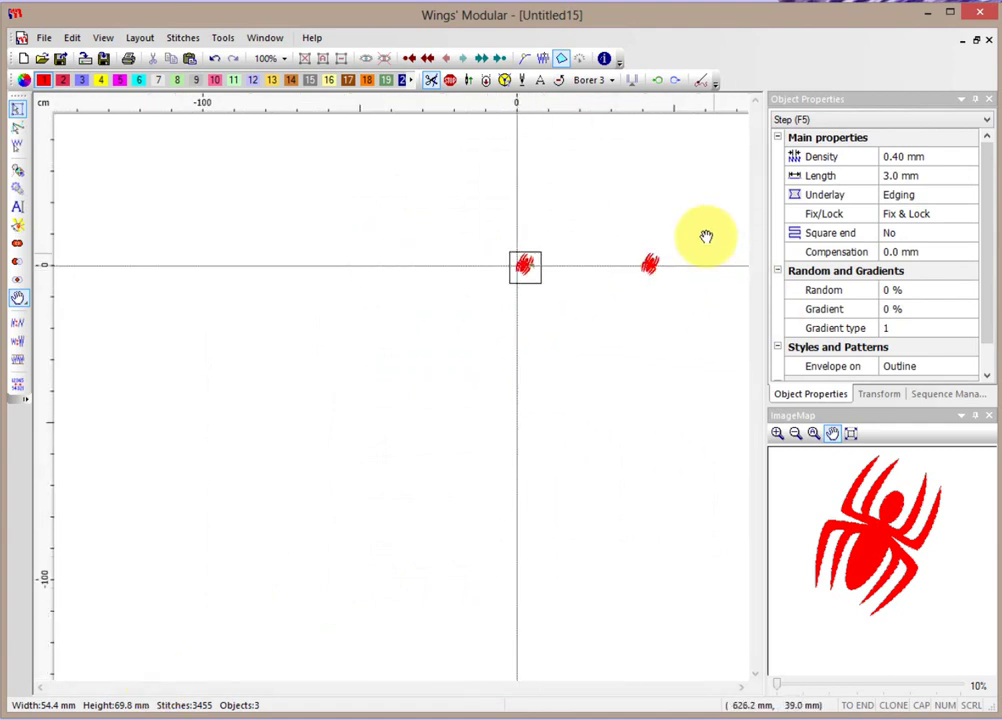
{"action": "scroll", "coordinate": [705, 237], "scroll_direction": "down", "scroll_amount": 1}
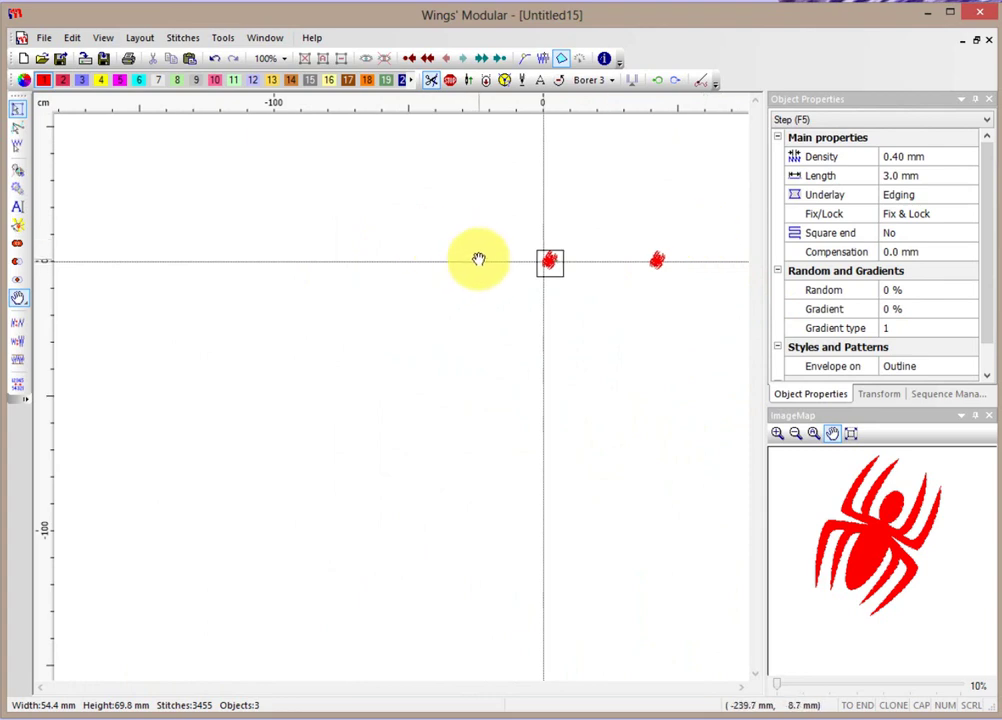
{"action": "left_click_drag", "start_coordinate": [640, 311], "coordinate": [263, 350]}
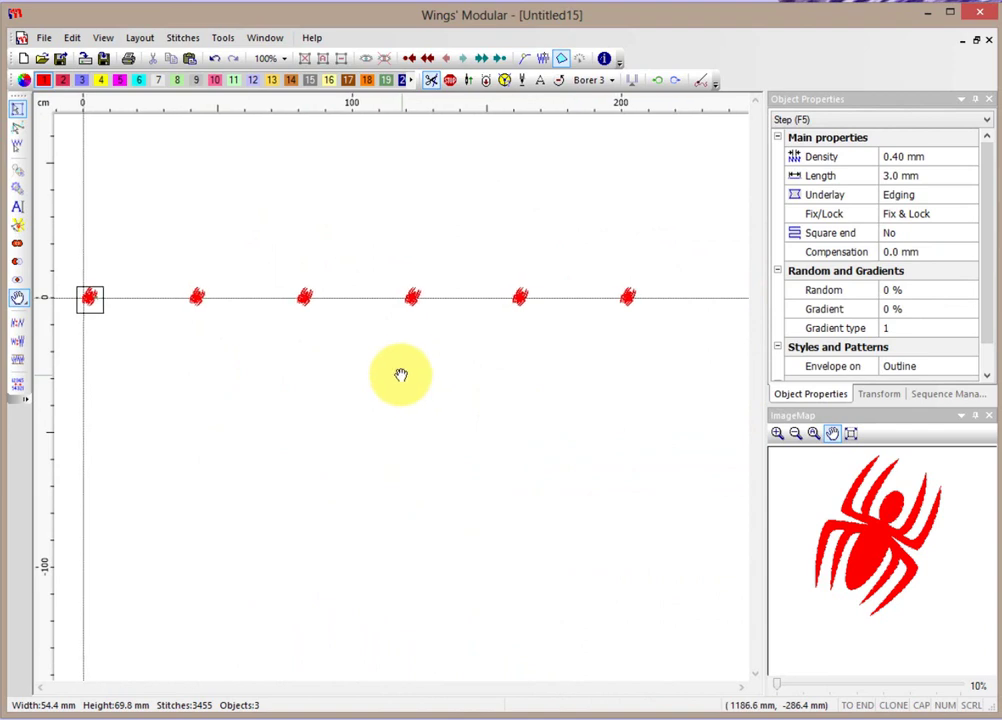
{"action": "scroll", "coordinate": [400, 376], "scroll_direction": "up", "scroll_amount": 1}
{"action": "scroll", "coordinate": [486, 362], "scroll_direction": "down", "scroll_amount": 1}
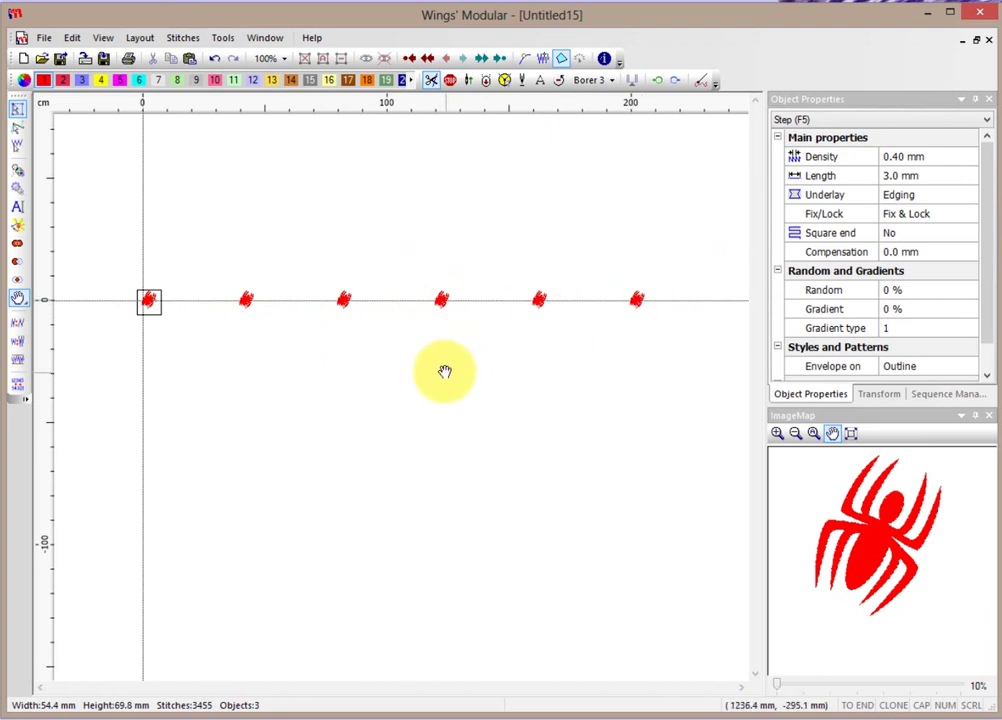
{"action": "key", "text": "Escape"}
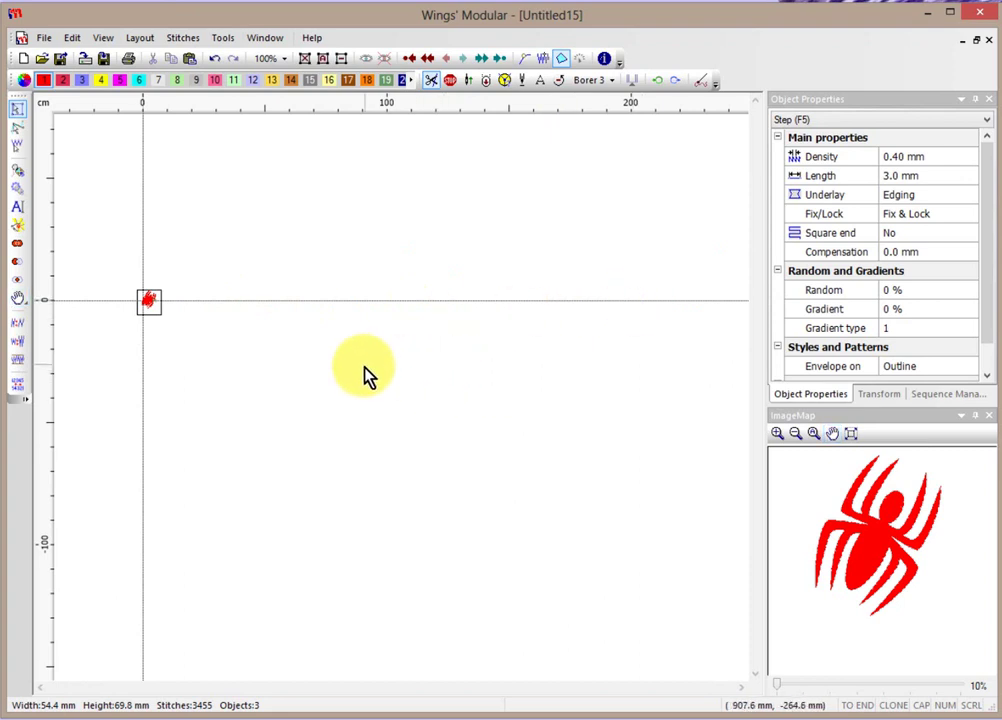
Turn on the stitch-by-stitch display and show the spider's sewing progress up to different stitches on two of its legs
{"action": "scroll", "coordinate": [116, 308], "scroll_direction": "up", "scroll_amount": 3}
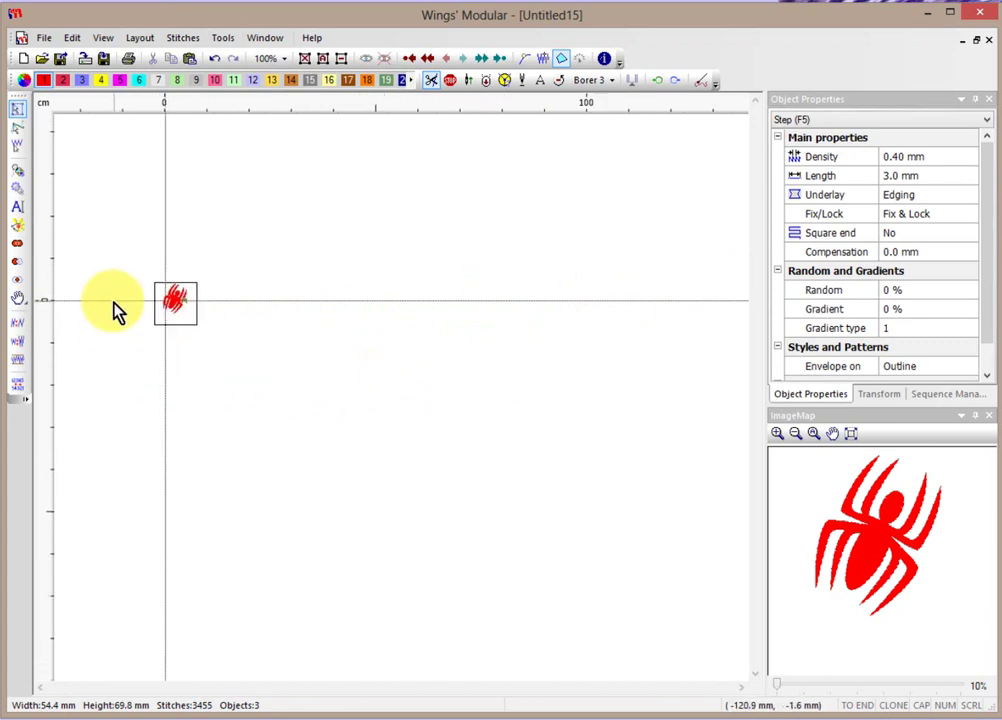
{"action": "scroll", "coordinate": [117, 312], "scroll_direction": "up", "scroll_amount": 1}
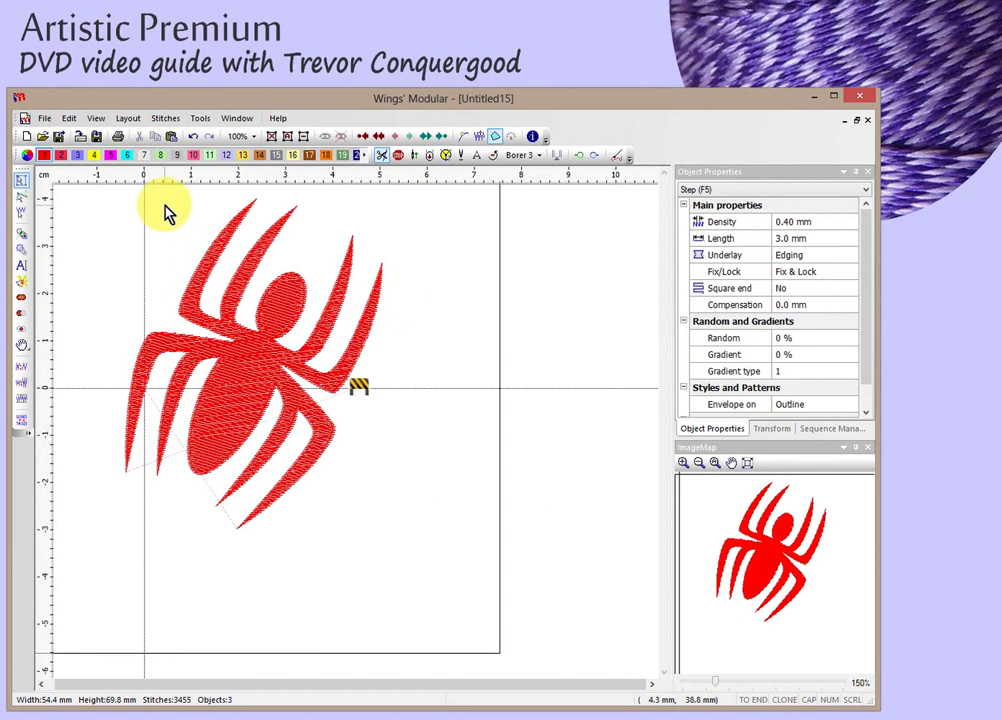
{"action": "scroll", "coordinate": [168, 213], "scroll_direction": "up", "scroll_amount": 1}
{"action": "scroll", "coordinate": [168, 213], "scroll_direction": "up", "scroll_amount": 1}
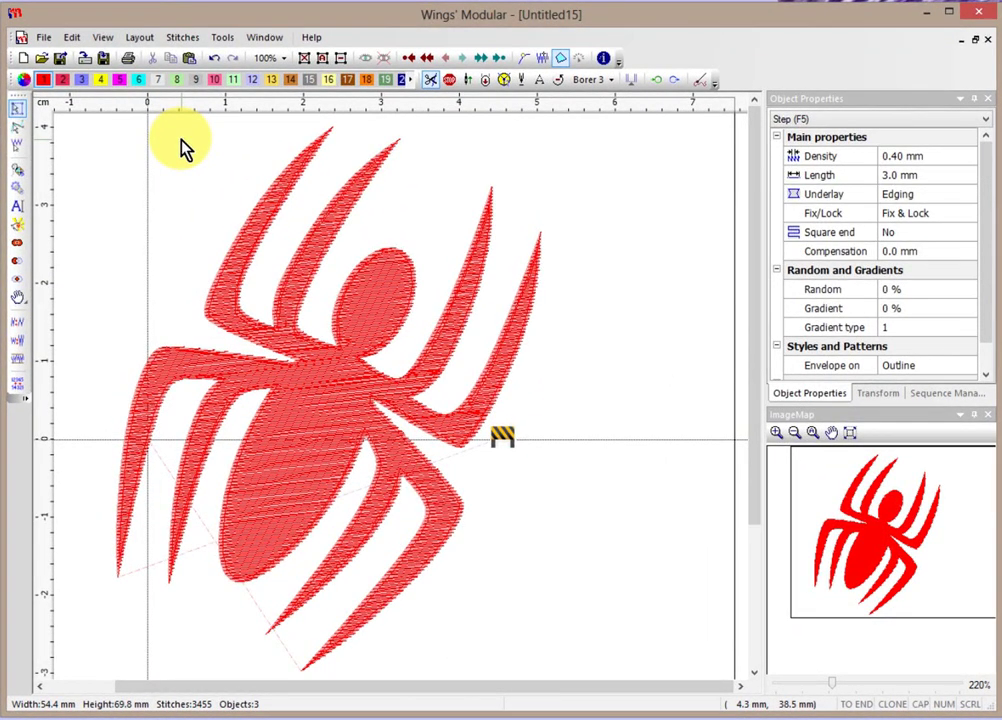
{"action": "left_click", "coordinate": [545, 65]}
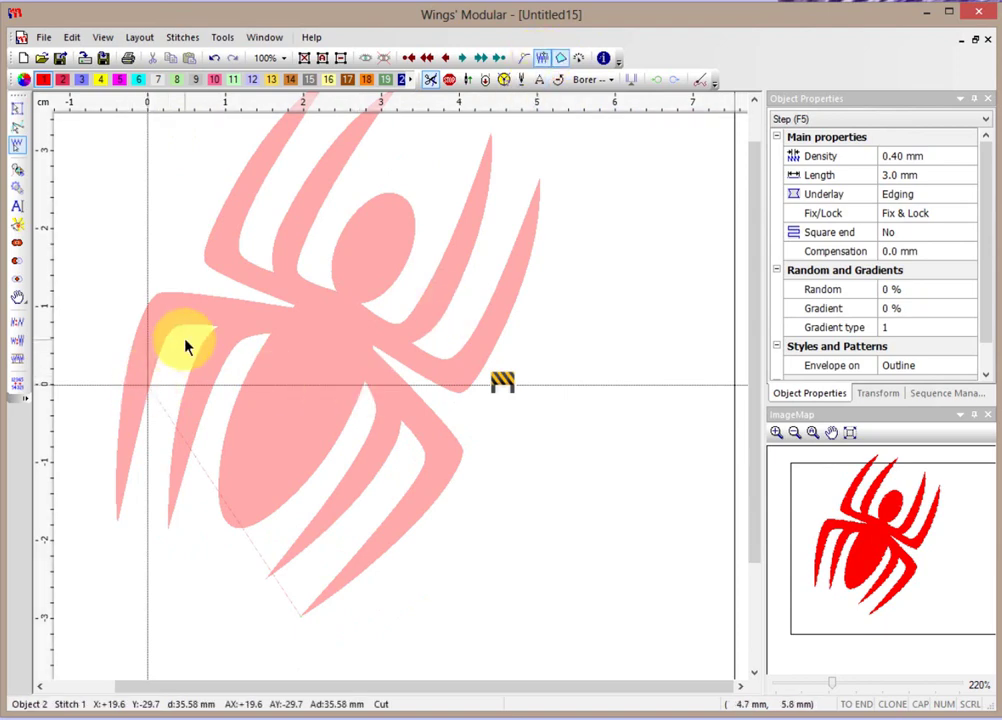
{"action": "left_click", "coordinate": [193, 299]}
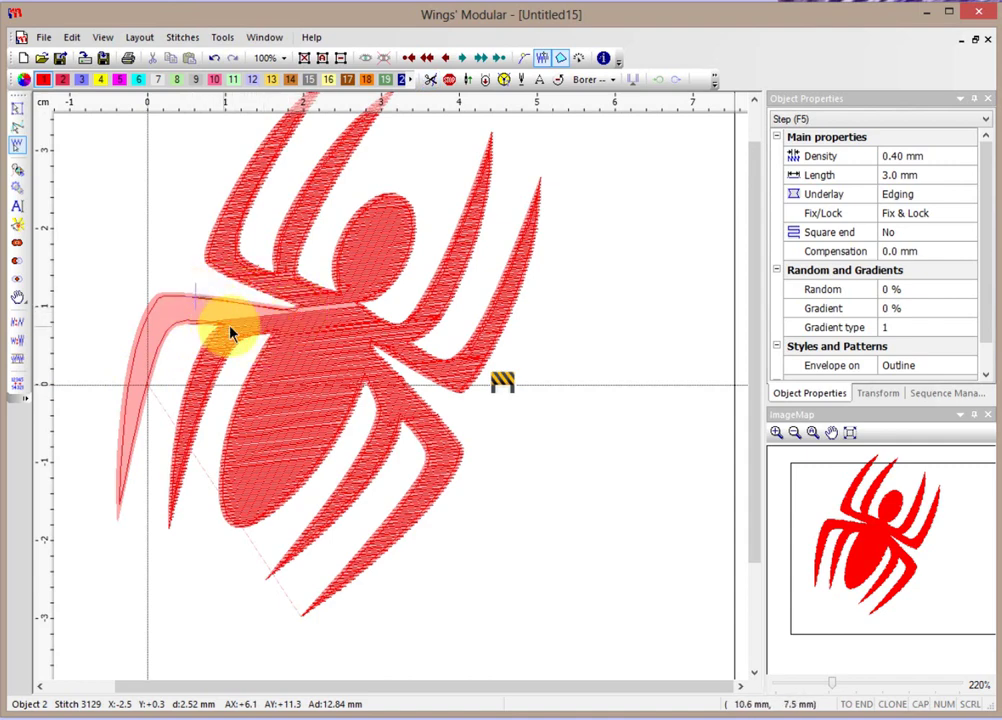
{"action": "left_click", "coordinate": [177, 313]}
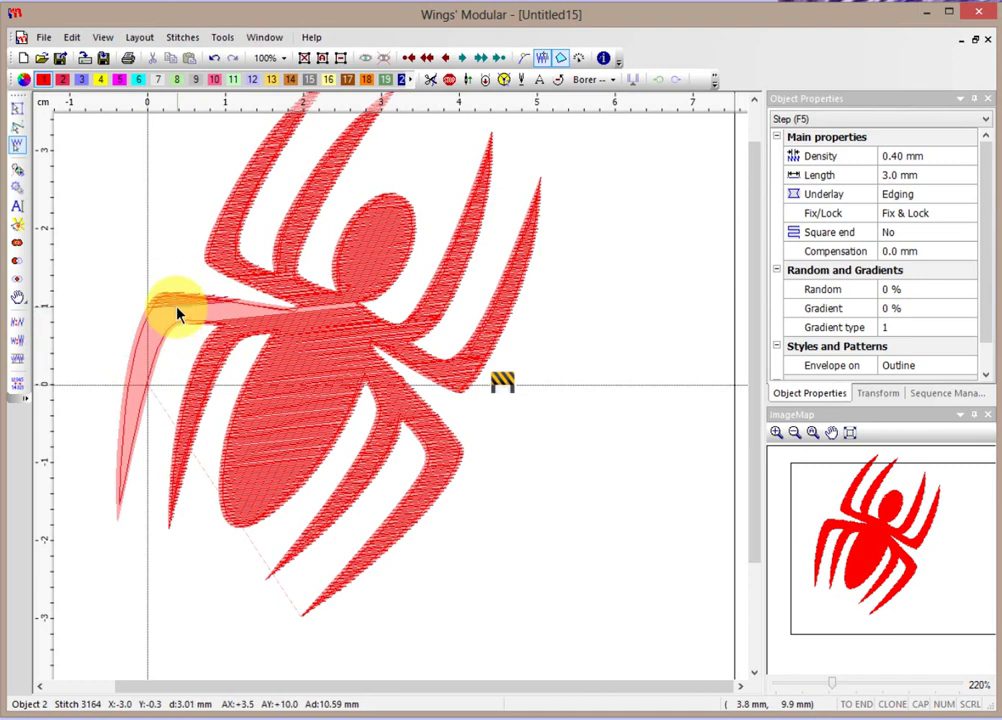
{"action": "left_click", "coordinate": [311, 215]}
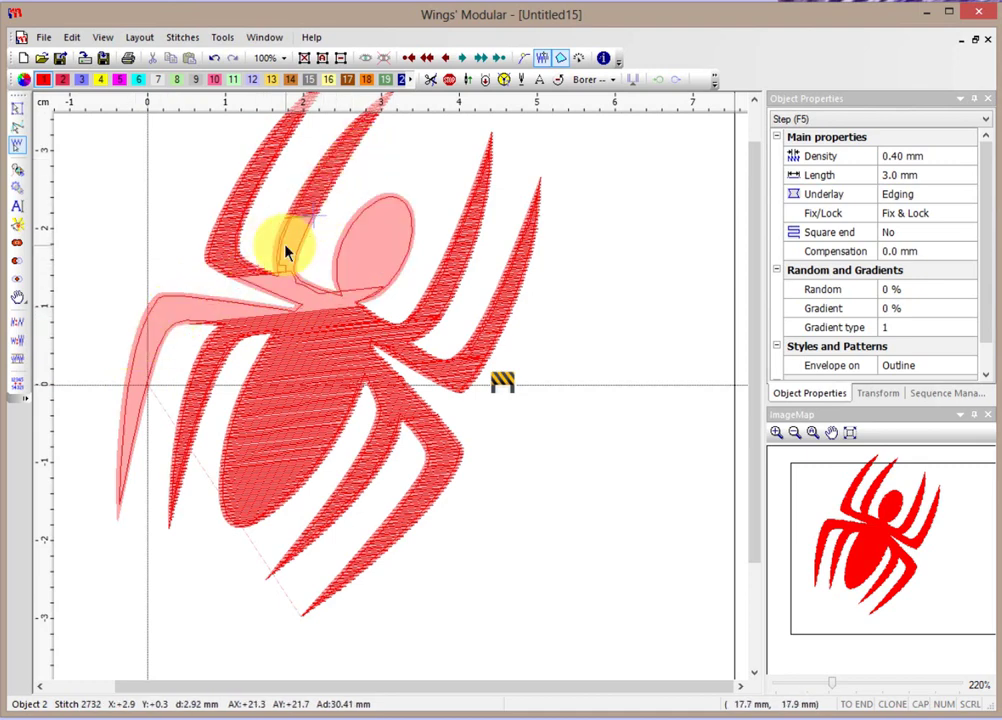
Open Slow redraw, play the spider's stitching at 4100 RPM and stop it partway through
{"action": "left_click", "coordinate": [580, 62]}
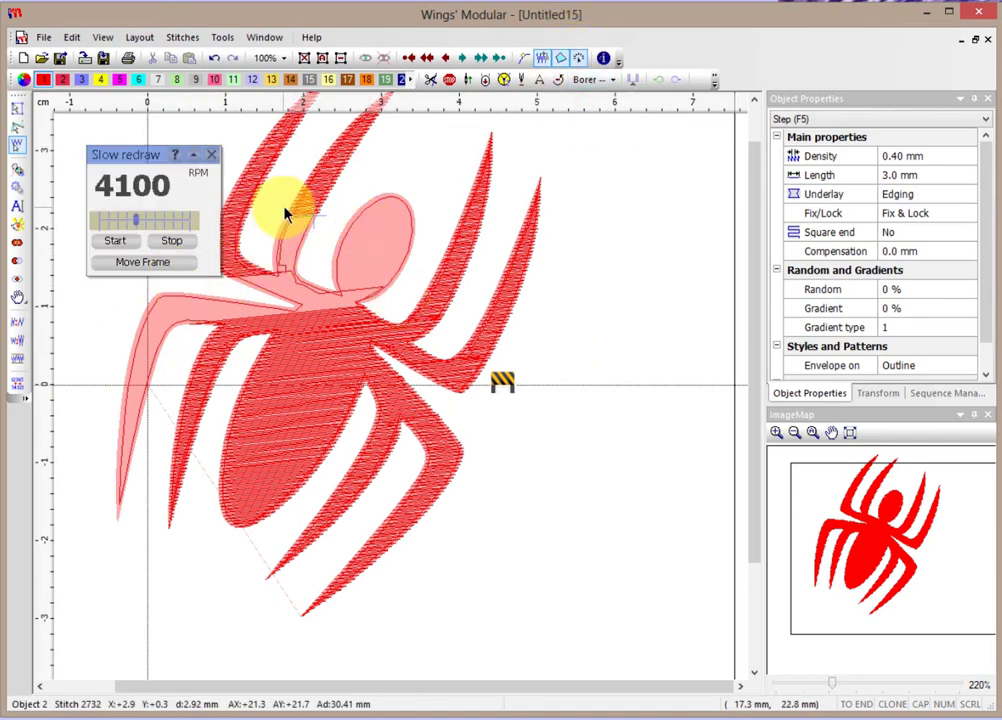
{"action": "left_click", "coordinate": [130, 246]}
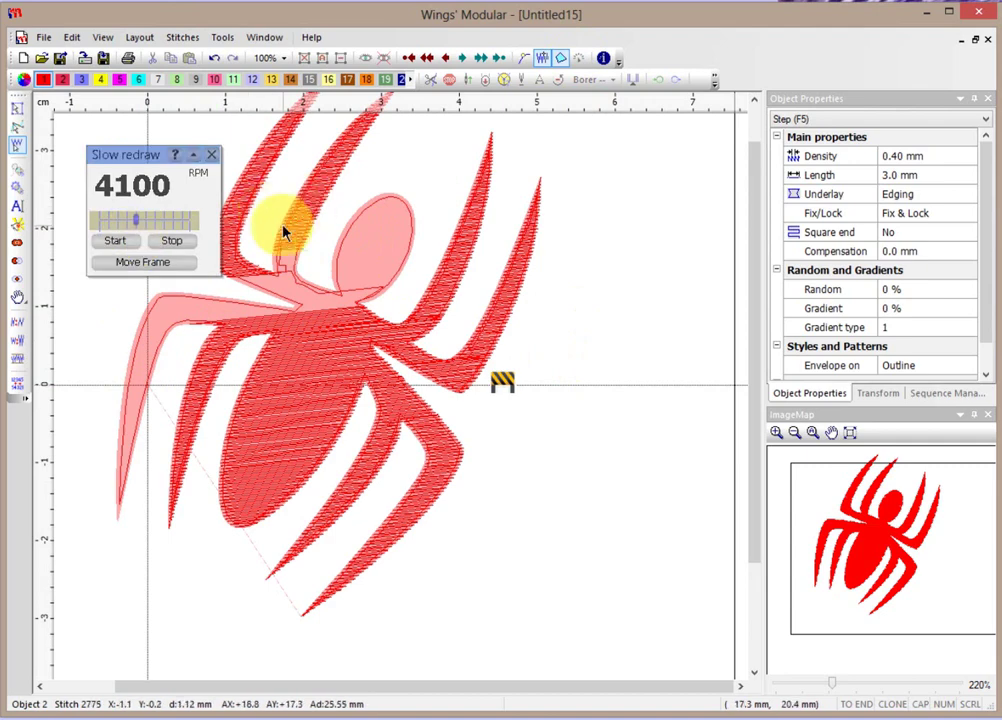
{"action": "left_click", "coordinate": [130, 247]}
{"action": "left_click", "coordinate": [171, 241]}
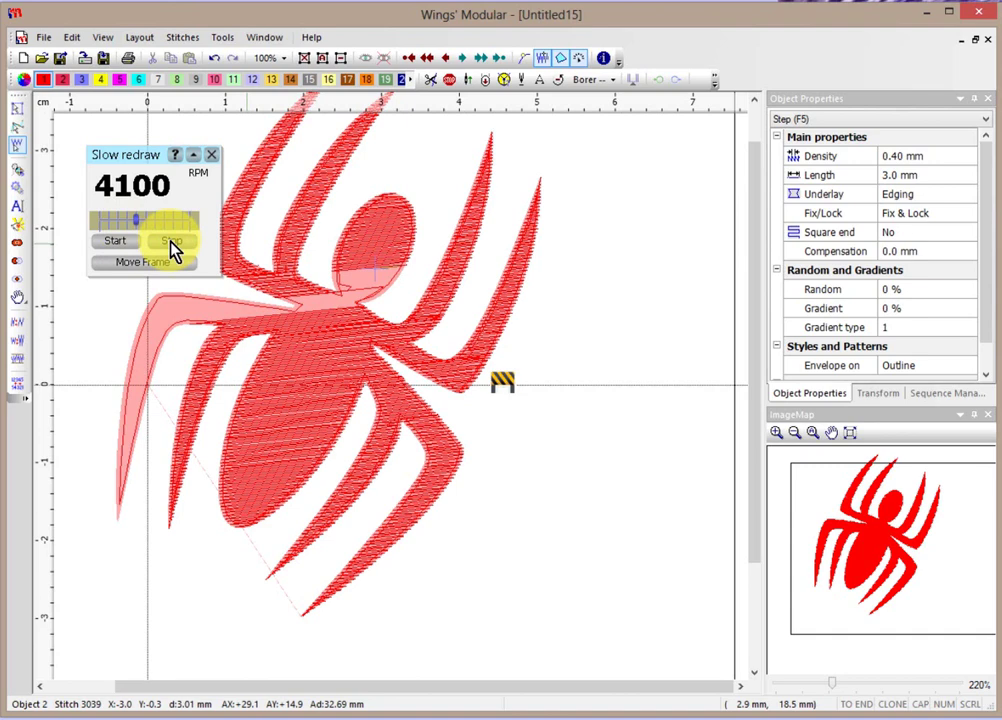
Lower the Slow redraw speed to 2100 RPM and switch its movement mode to Move Head
{"action": "left_click", "coordinate": [140, 221]}
{"action": "left_click_drag", "start_coordinate": [139, 219], "coordinate": [121, 220]}
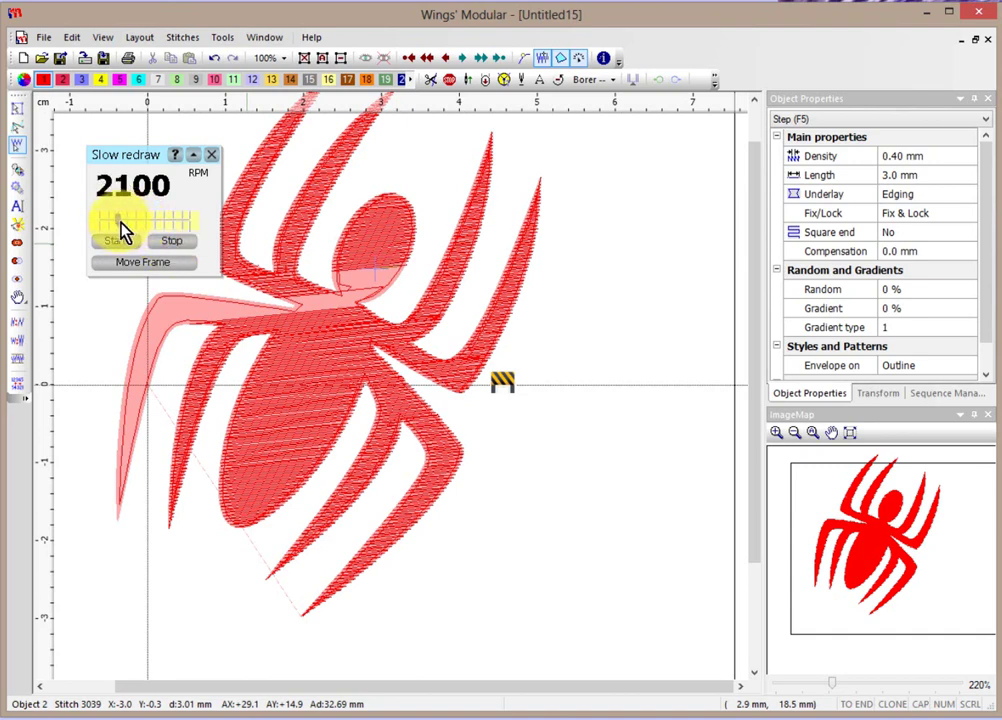
{"action": "left_click", "coordinate": [141, 265]}
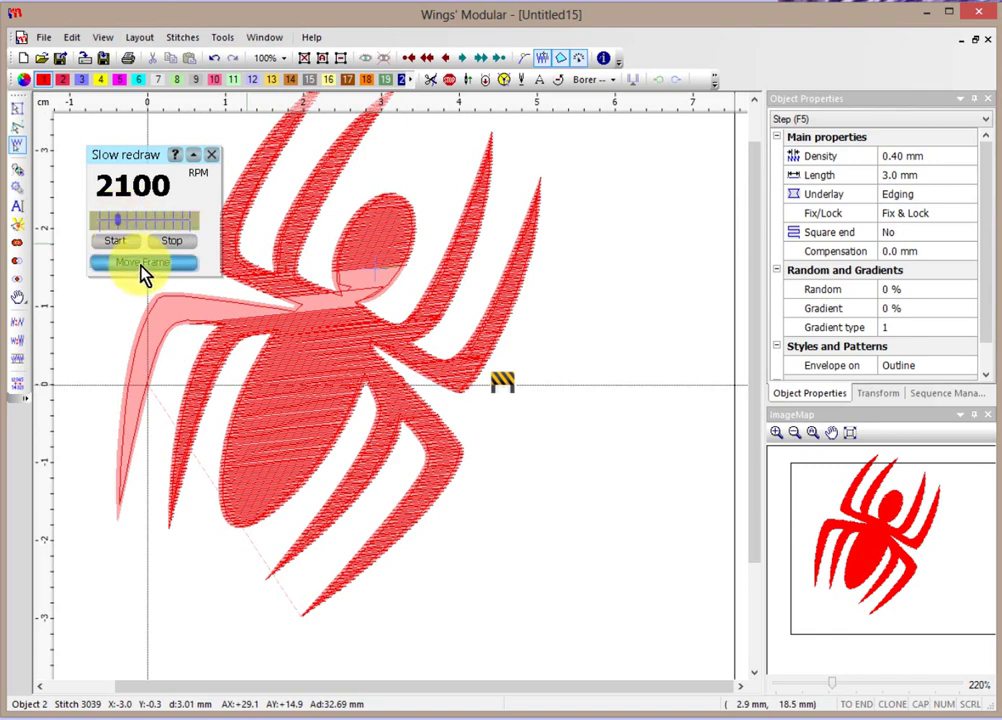
{"action": "left_click", "coordinate": [463, 336]}
{"action": "left_click", "coordinate": [150, 266]}
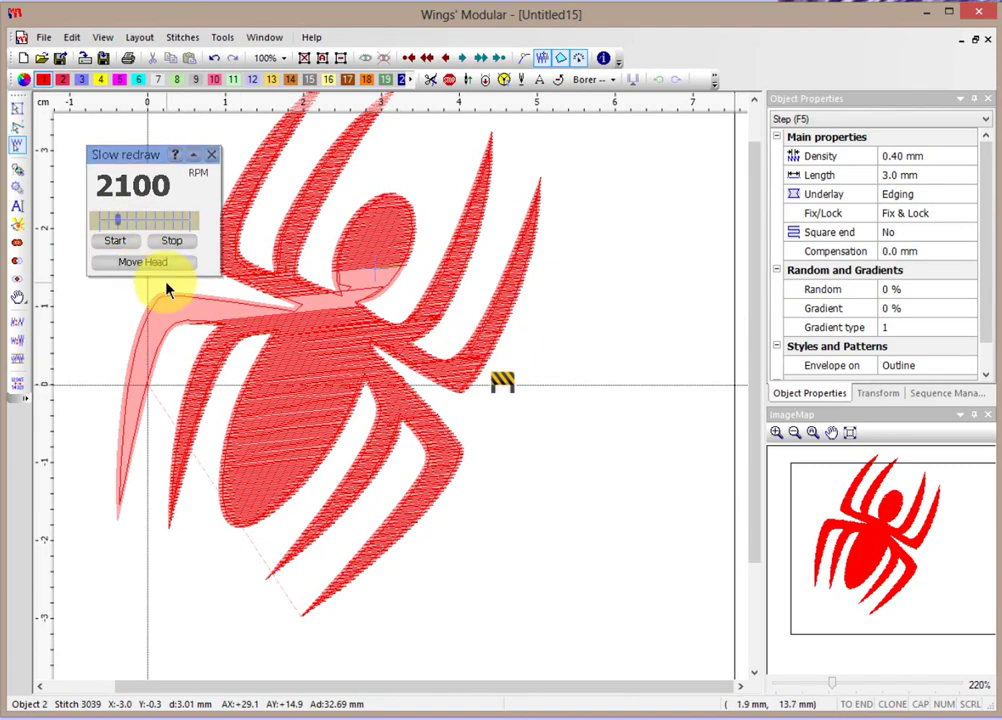
Play and stop the spider's stitching in Move Head mode, and resume the playback in Move Frame mode
{"action": "left_click", "coordinate": [118, 243]}
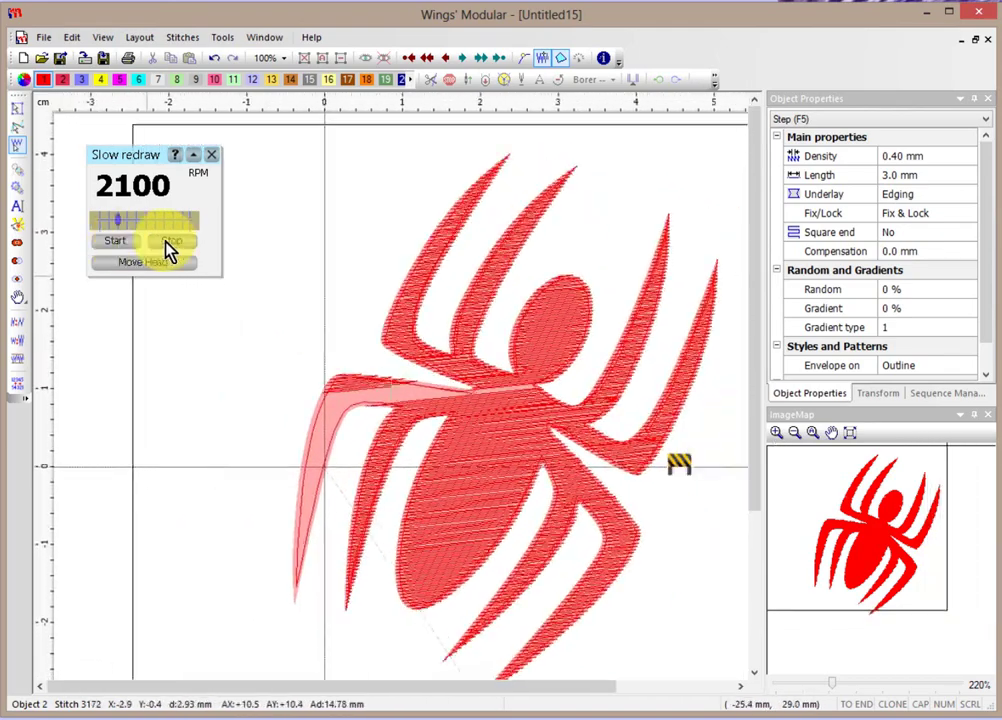
{"action": "left_click", "coordinate": [168, 246]}
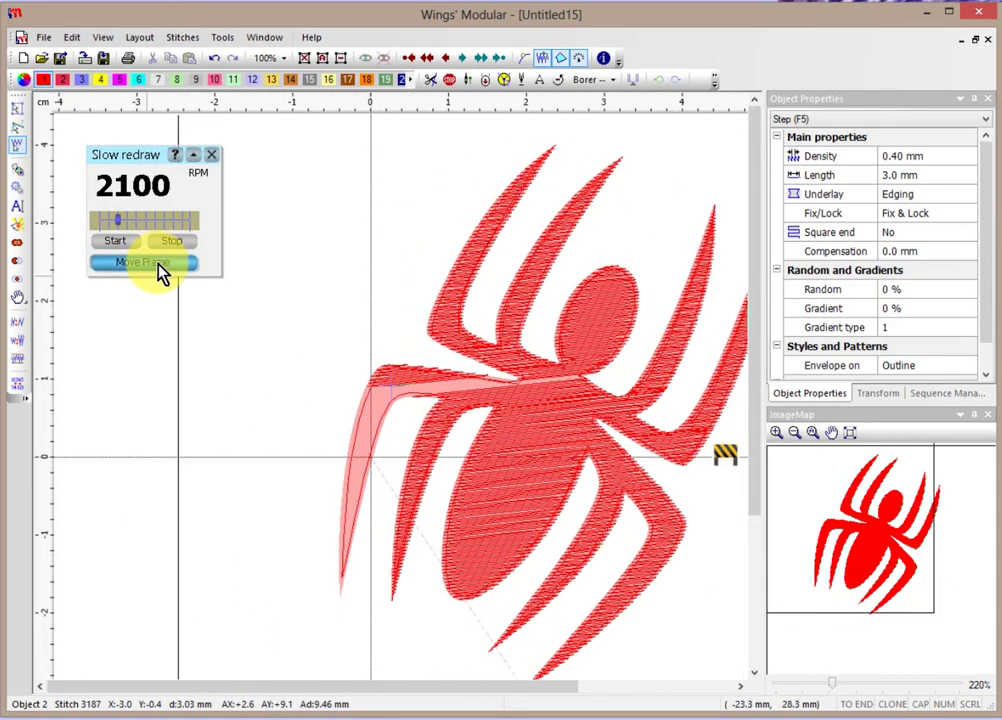
{"action": "left_click", "coordinate": [128, 243]}
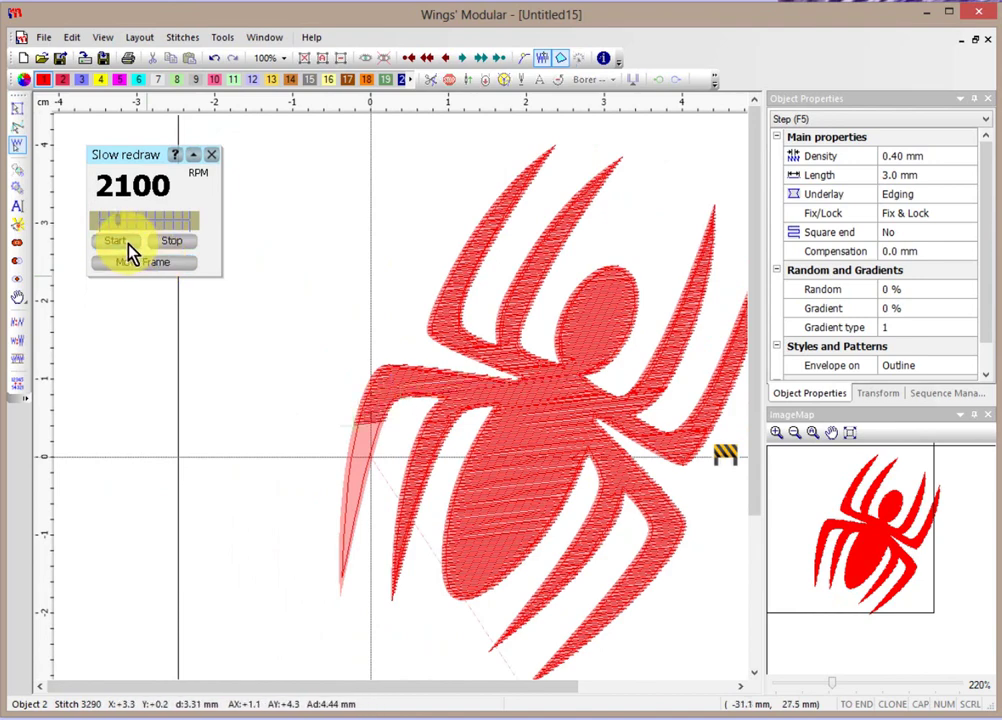
Stop the spider's Slow redraw playback and examine the partly sewn design at different magnifications
{"action": "left_click", "coordinate": [178, 243]}
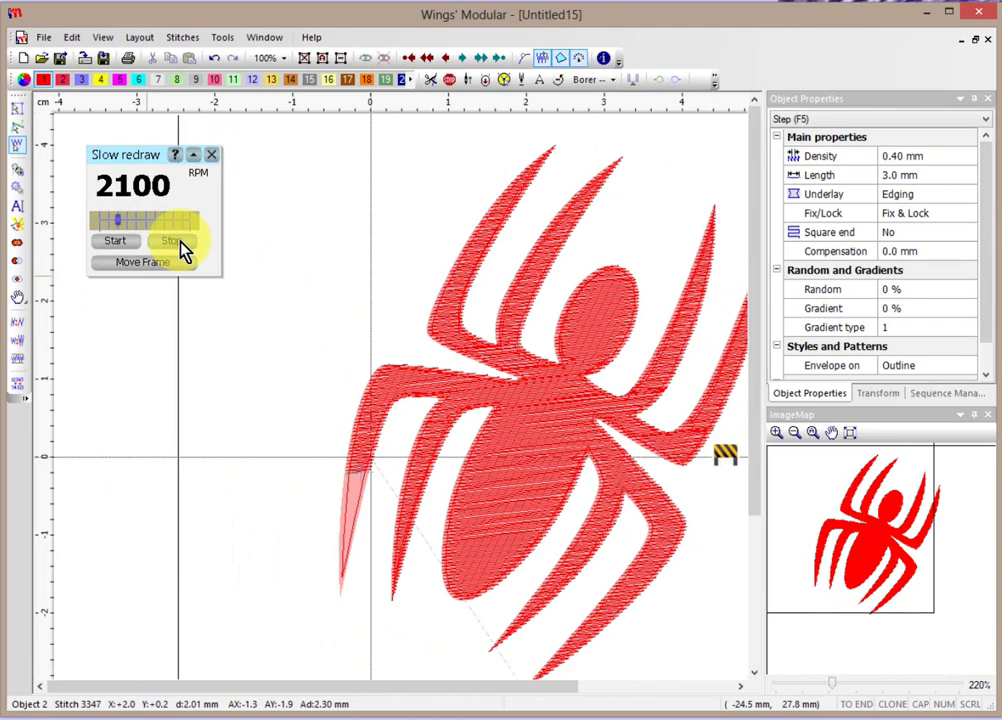
{"action": "scroll", "coordinate": [671, 335], "scroll_direction": "down", "scroll_amount": 2}
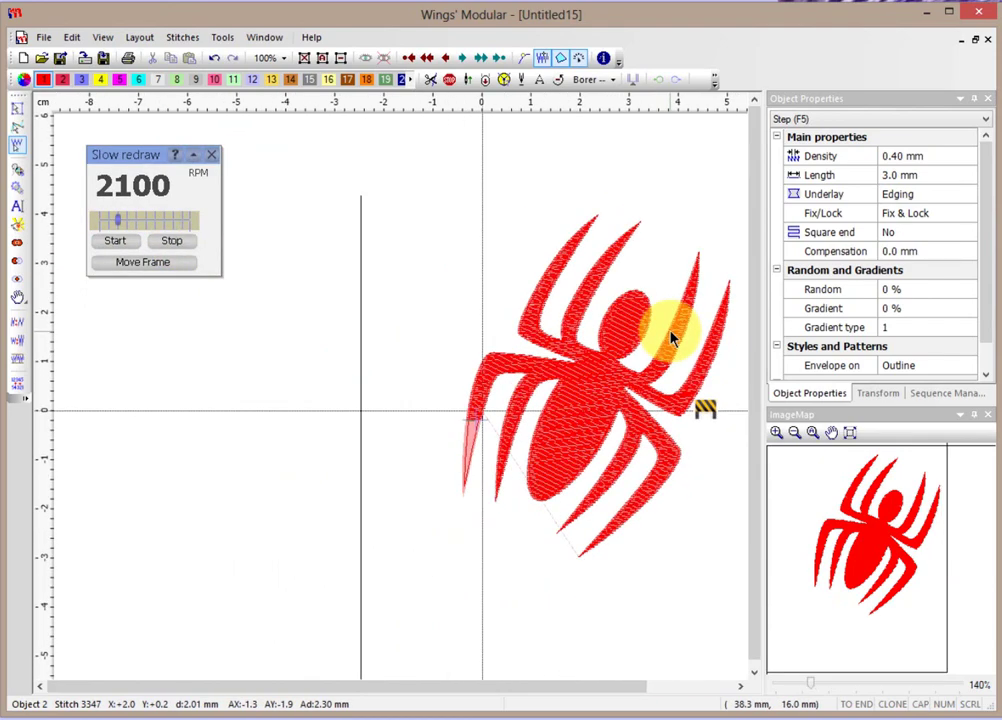
{"action": "scroll", "coordinate": [432, 377], "scroll_direction": "up", "scroll_amount": 2}
{"action": "scroll", "coordinate": [432, 378], "scroll_direction": "down", "scroll_amount": 2}
{"action": "scroll", "coordinate": [687, 387], "scroll_direction": "down", "scroll_amount": 1}
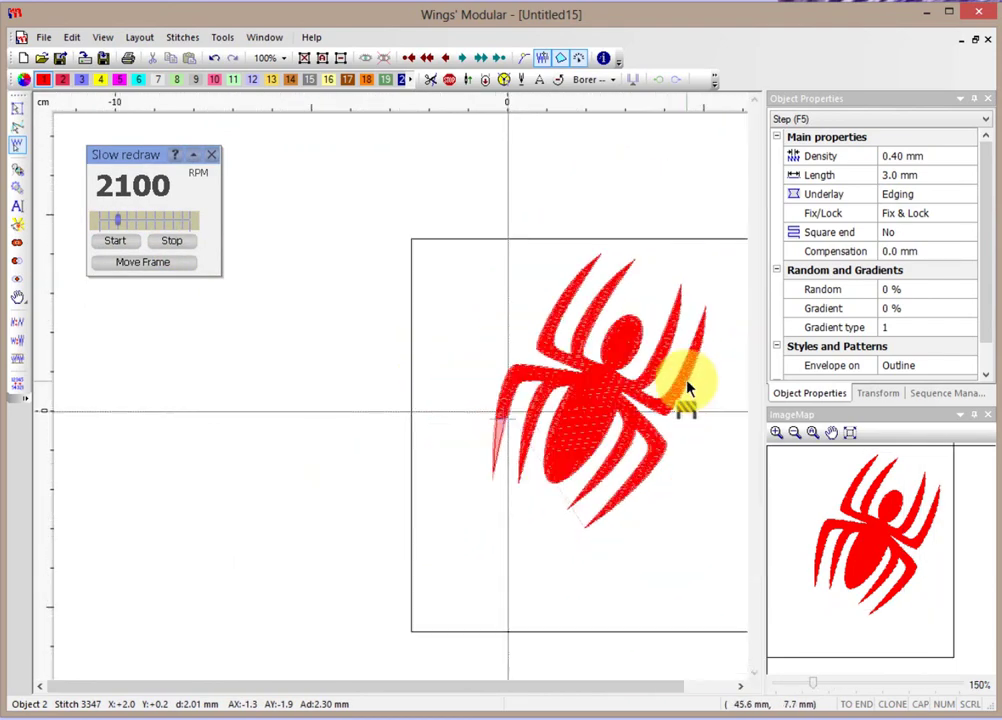
{"action": "scroll", "coordinate": [700, 398], "scroll_direction": "up", "scroll_amount": 2}
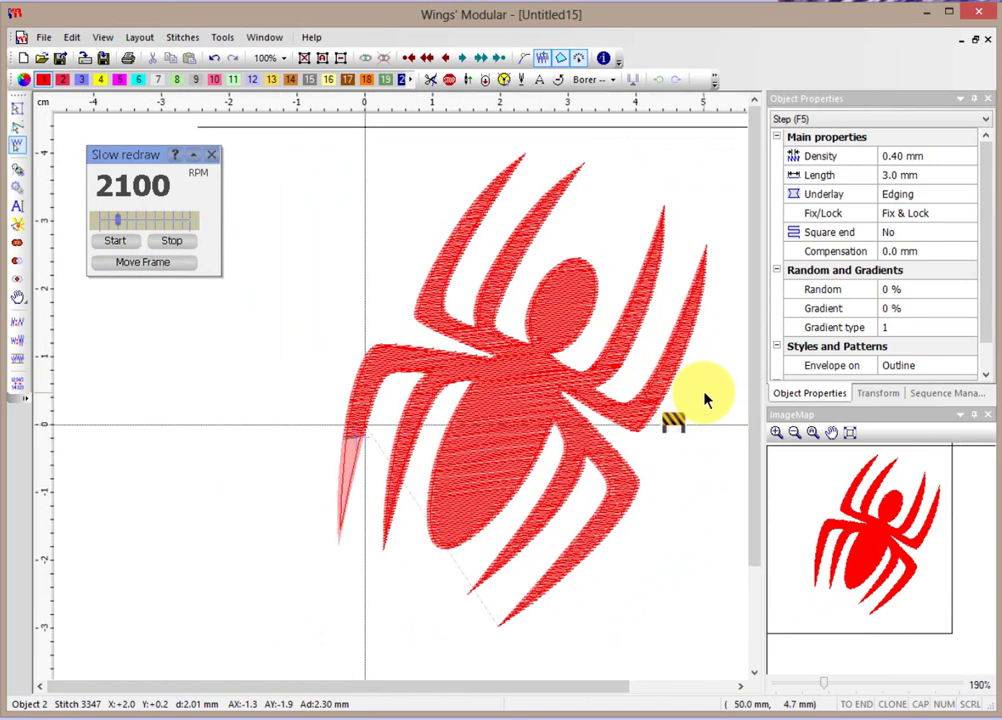
{"action": "scroll", "coordinate": [704, 398], "scroll_direction": "up", "scroll_amount": 1}
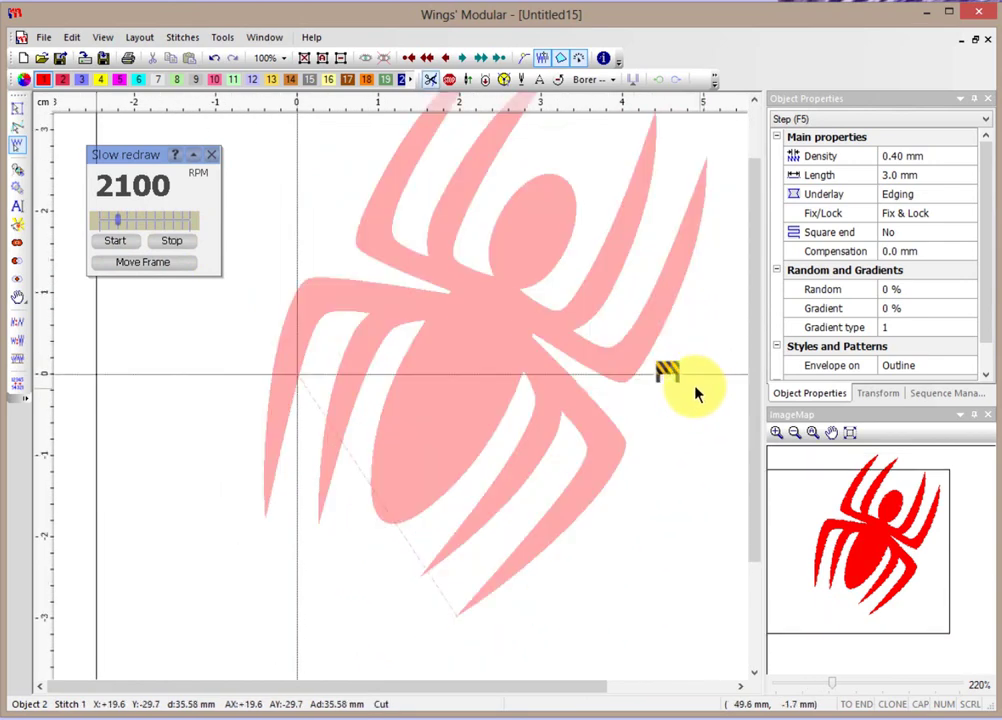
Show the sewing progress up to a stitch on the spider's body with Slow redraw closed, and turn off the stitch-by-stitch display
{"action": "left_click", "coordinate": [546, 281]}
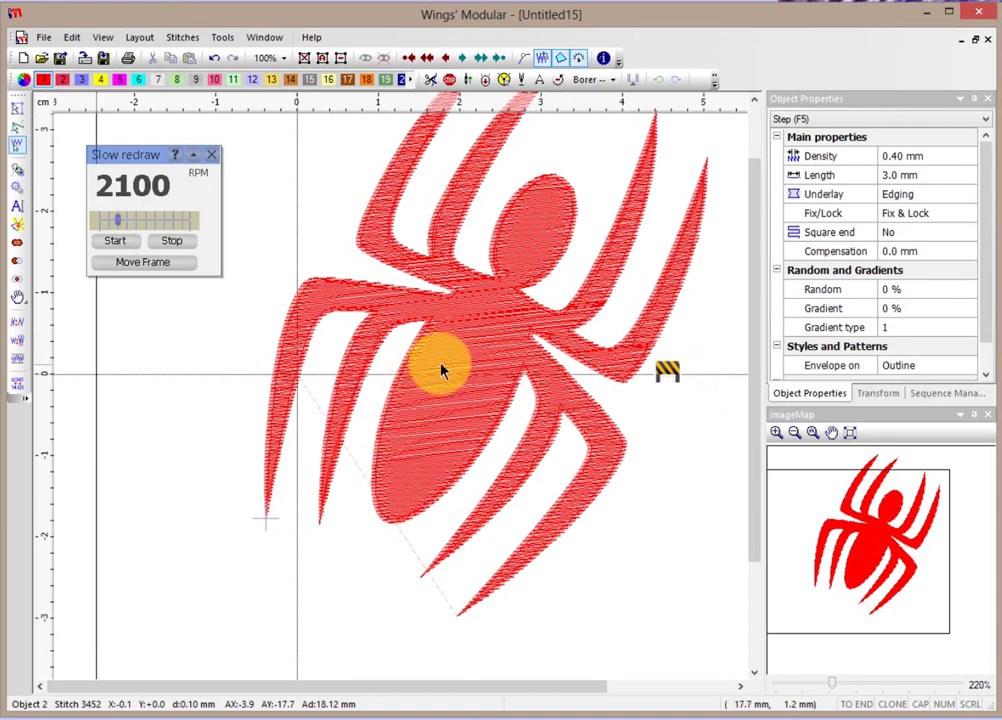
{"action": "scroll", "coordinate": [441, 370], "scroll_direction": "down", "scroll_amount": 3}
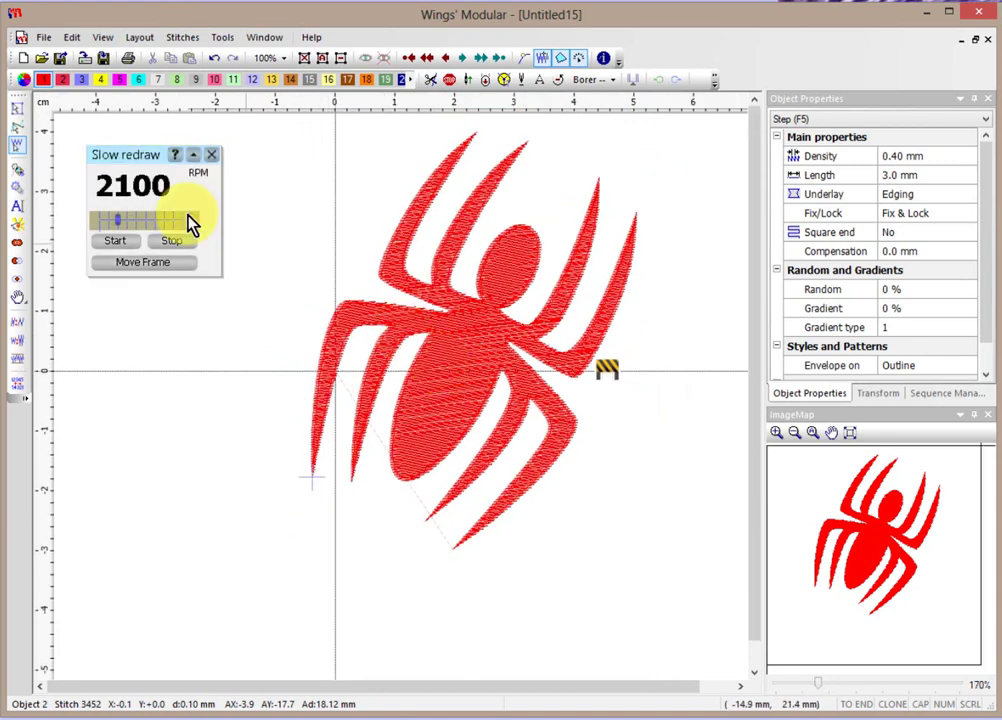
{"action": "left_click", "coordinate": [212, 156]}
{"action": "left_click", "coordinate": [476, 361]}
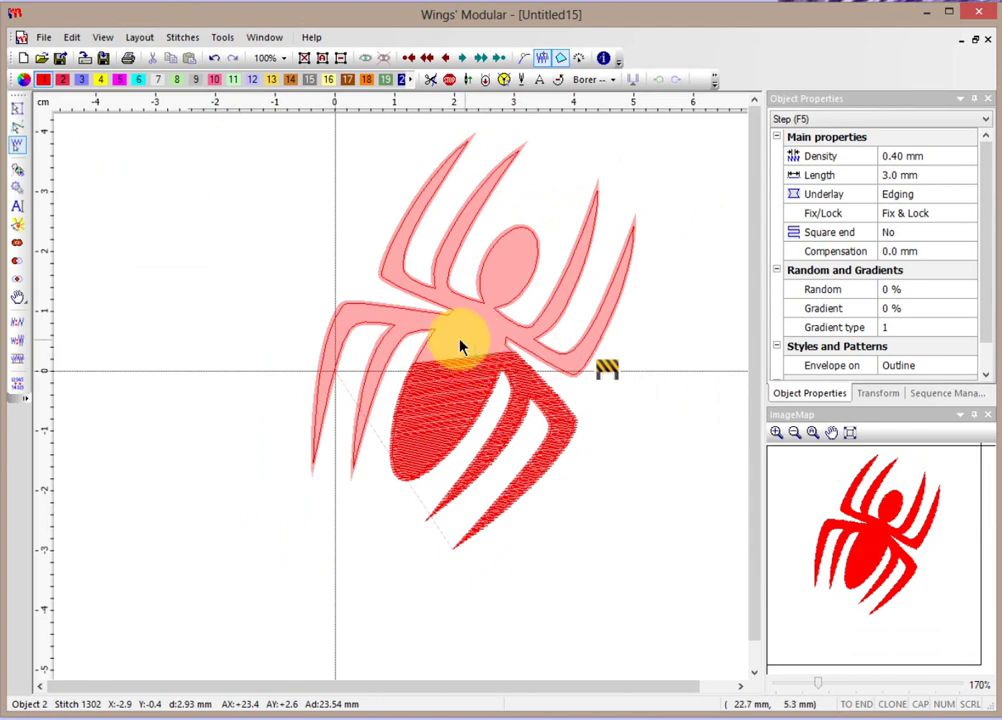
{"action": "left_click", "coordinate": [543, 60]}
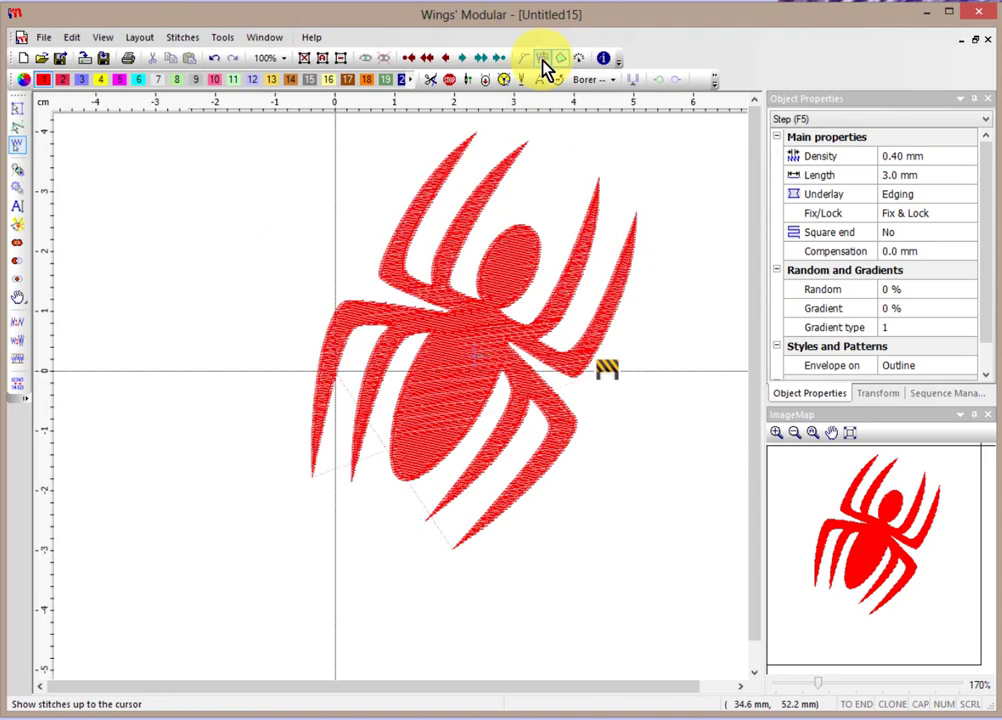
Set the spider's underlay to Netting+ and deselect the spider
{"action": "left_click", "coordinate": [17, 107]}
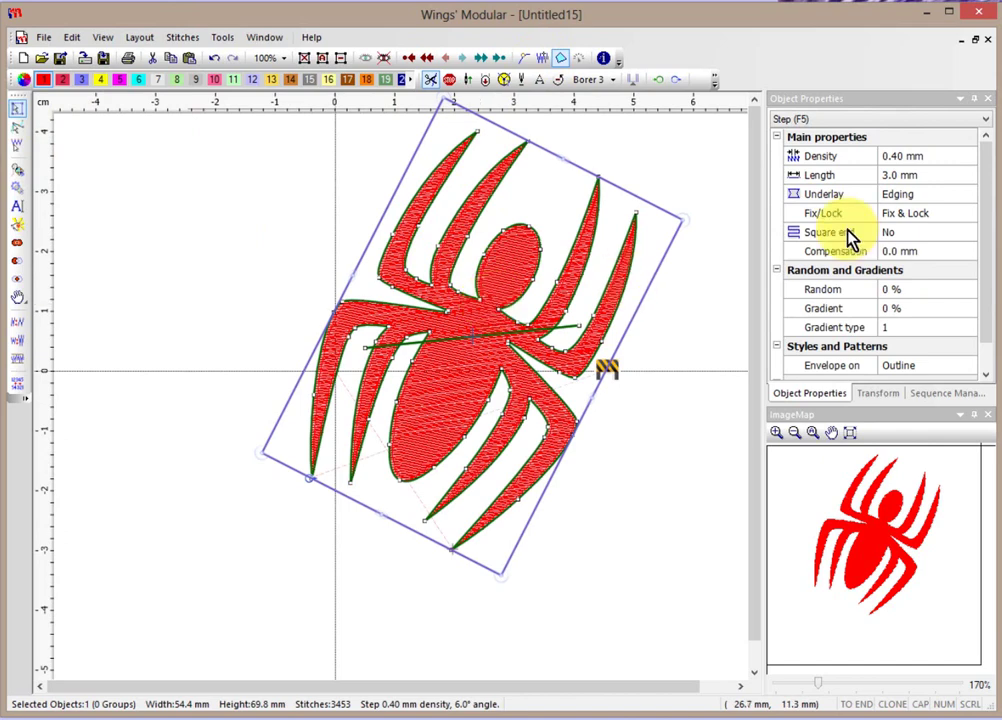
{"action": "left_click", "coordinate": [900, 196]}
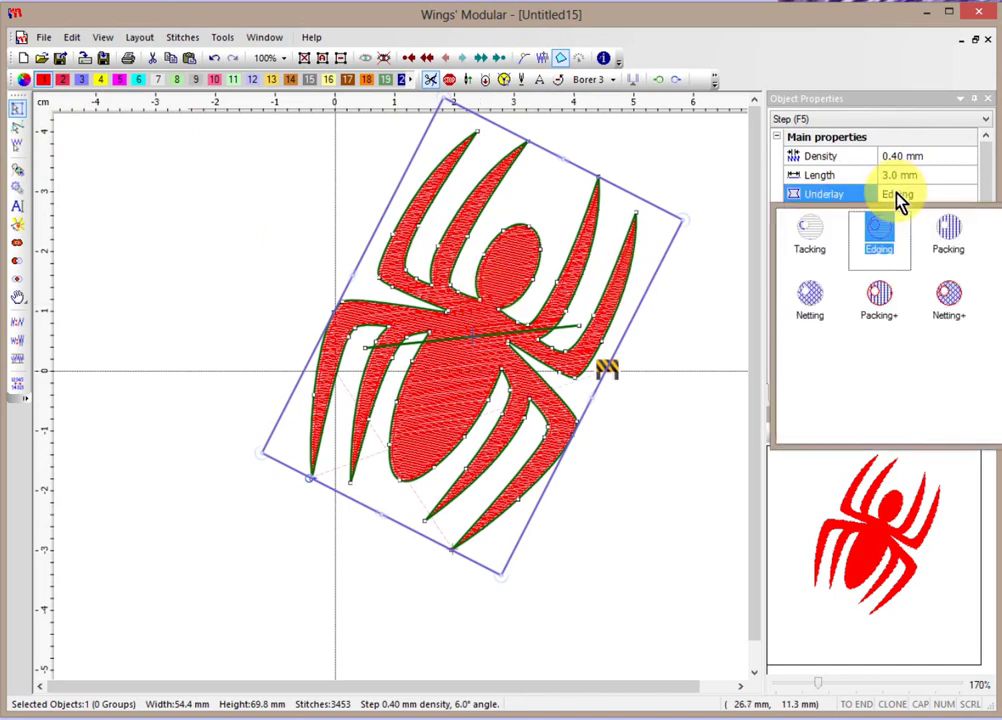
{"action": "left_click", "coordinate": [955, 302]}
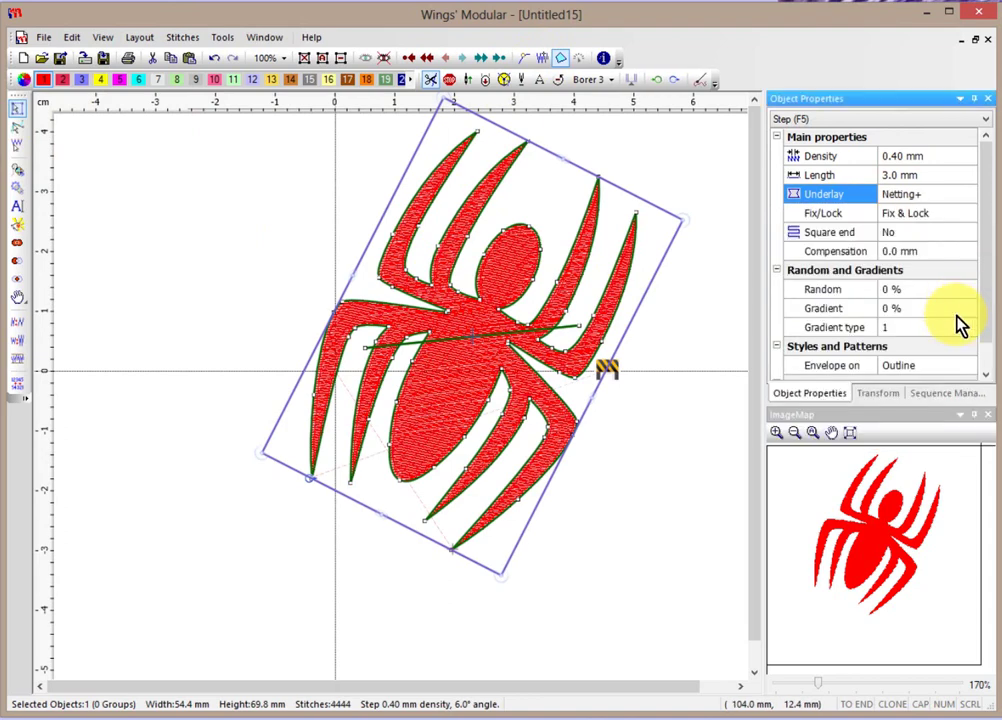
{"action": "left_click", "coordinate": [230, 210]}
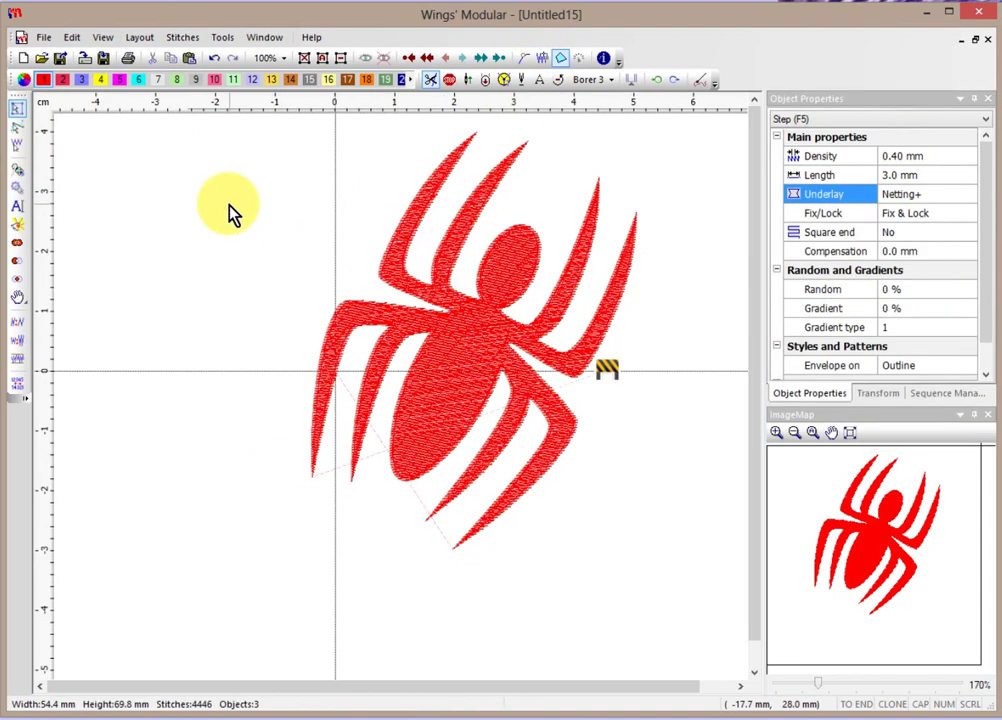
Play the spider's Netting+ stitching in Slow redraw at 5100 RPM, stop it partway and leave the stitch-by-stitch display
{"action": "left_click", "coordinate": [542, 59]}
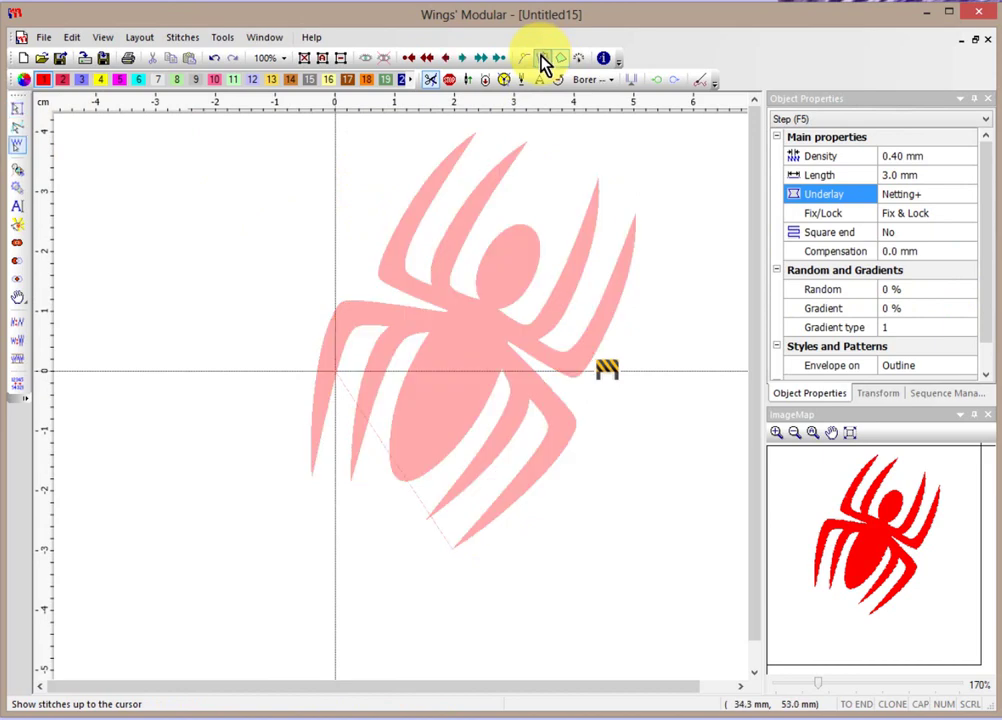
{"action": "left_click", "coordinate": [578, 60]}
{"action": "left_click", "coordinate": [116, 241]}
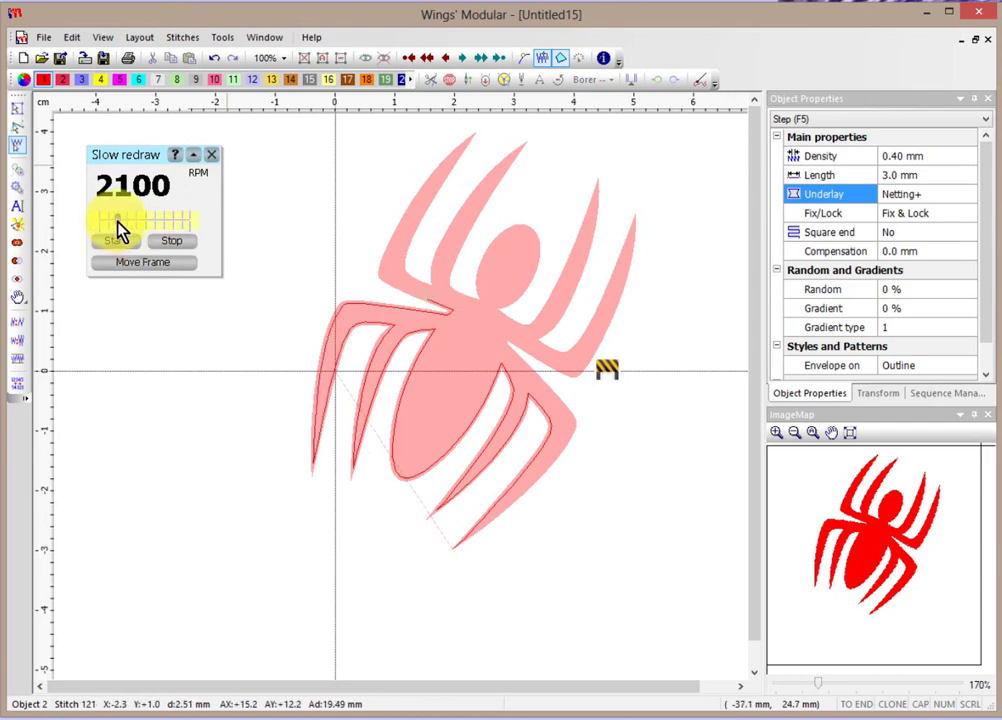
{"action": "left_click_drag", "start_coordinate": [118, 220], "coordinate": [146, 220]}
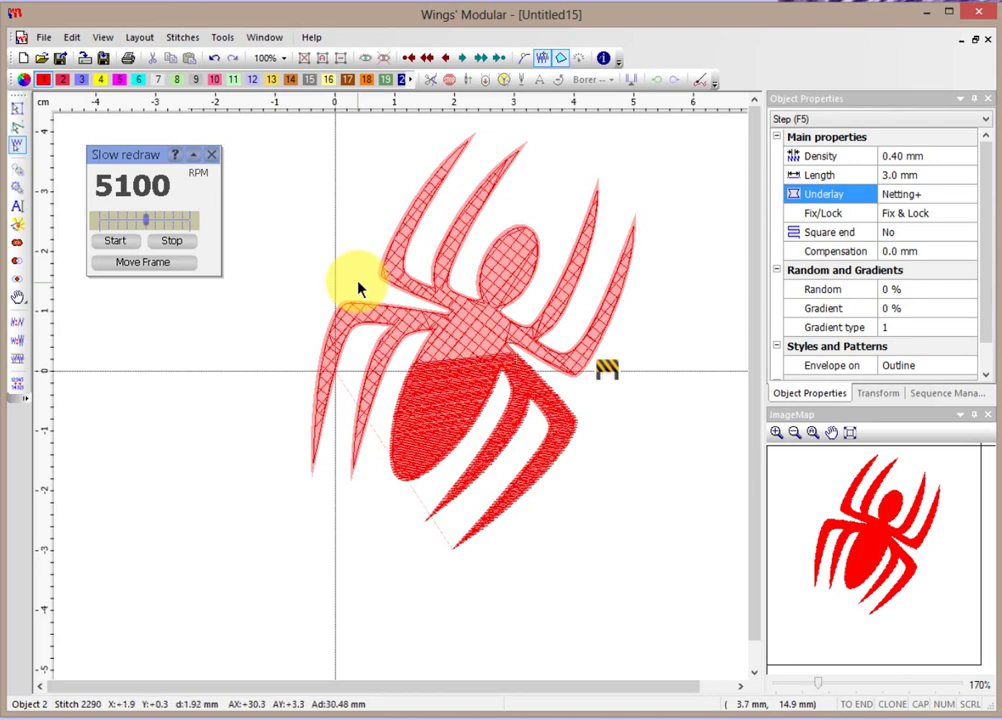
{"action": "left_click", "coordinate": [174, 243]}
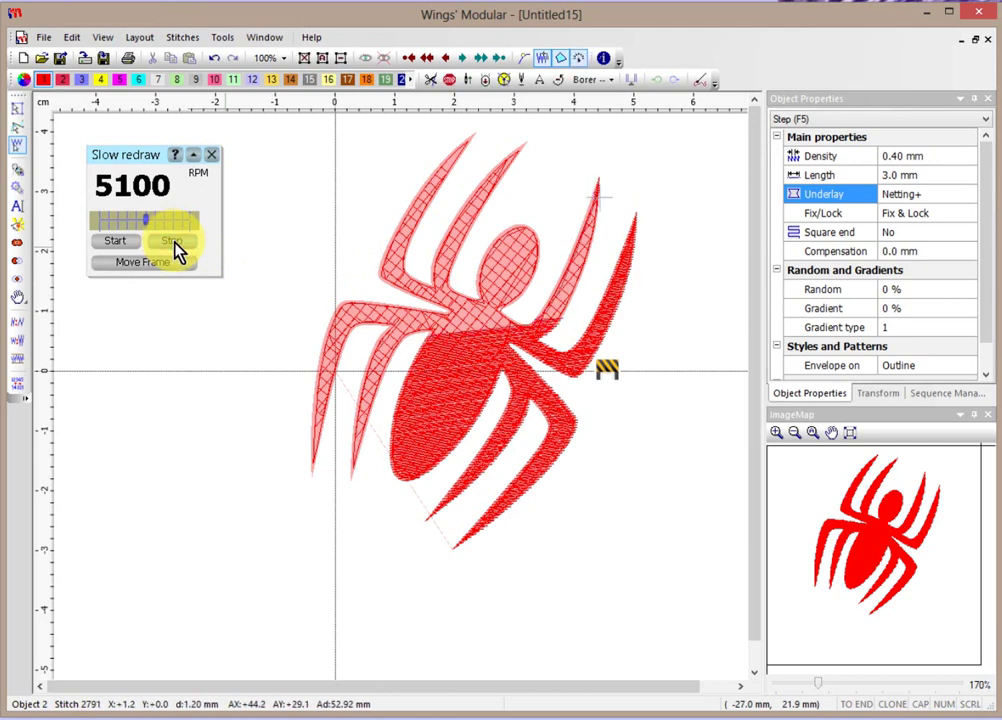
{"action": "left_click", "coordinate": [211, 155]}
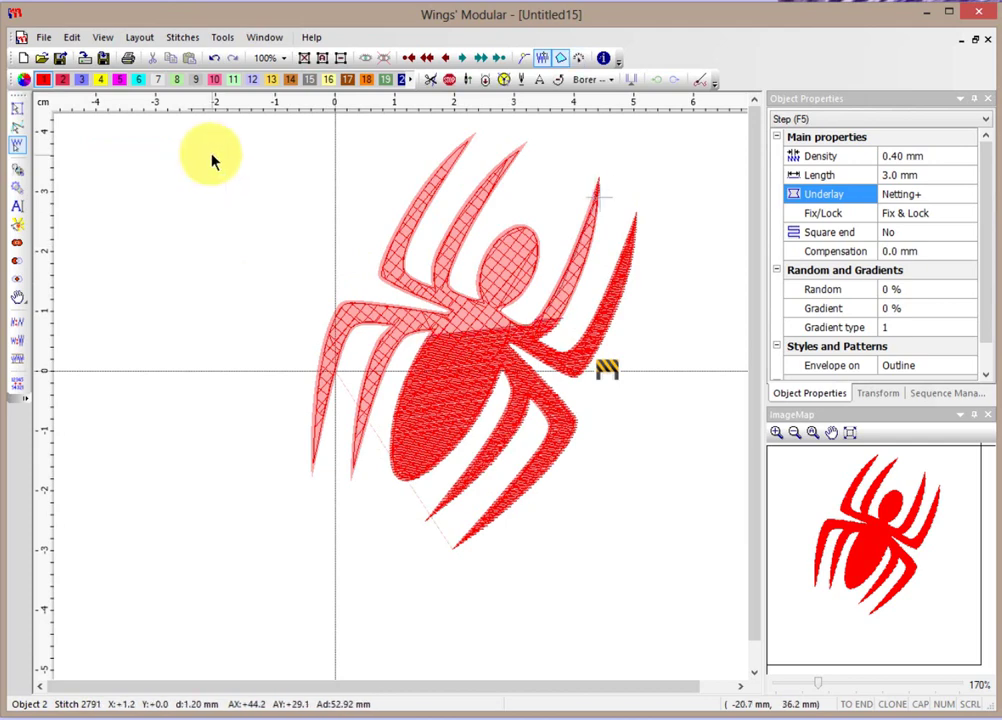
{"action": "left_click", "coordinate": [544, 64]}
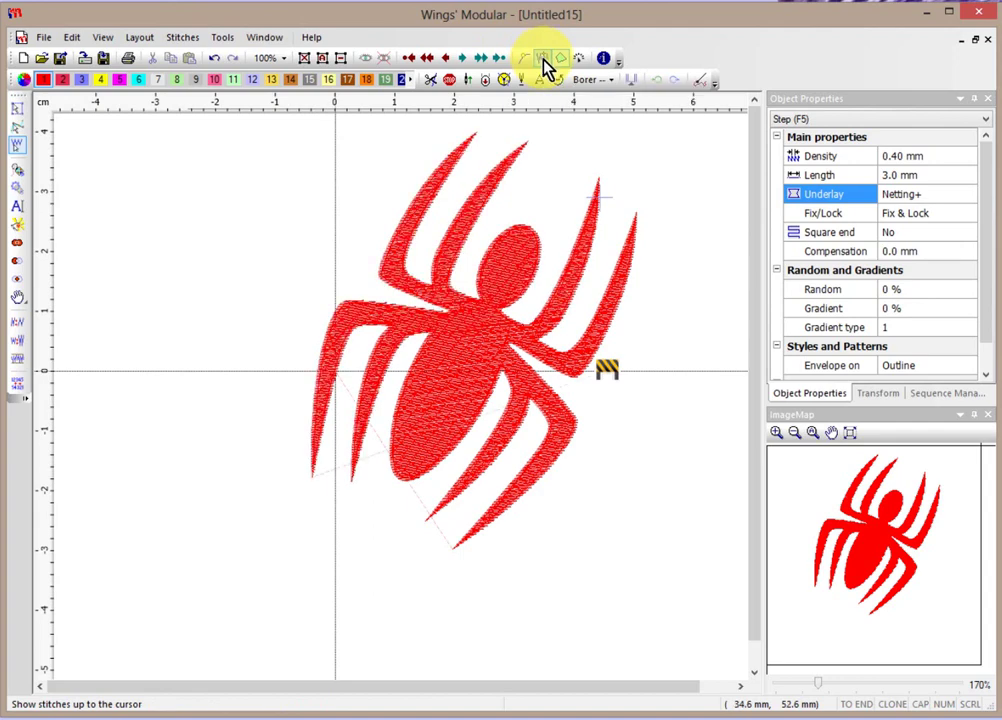
Move the spider about 15 mm to the left and 3 mm down
{"action": "left_click", "coordinate": [22, 110]}
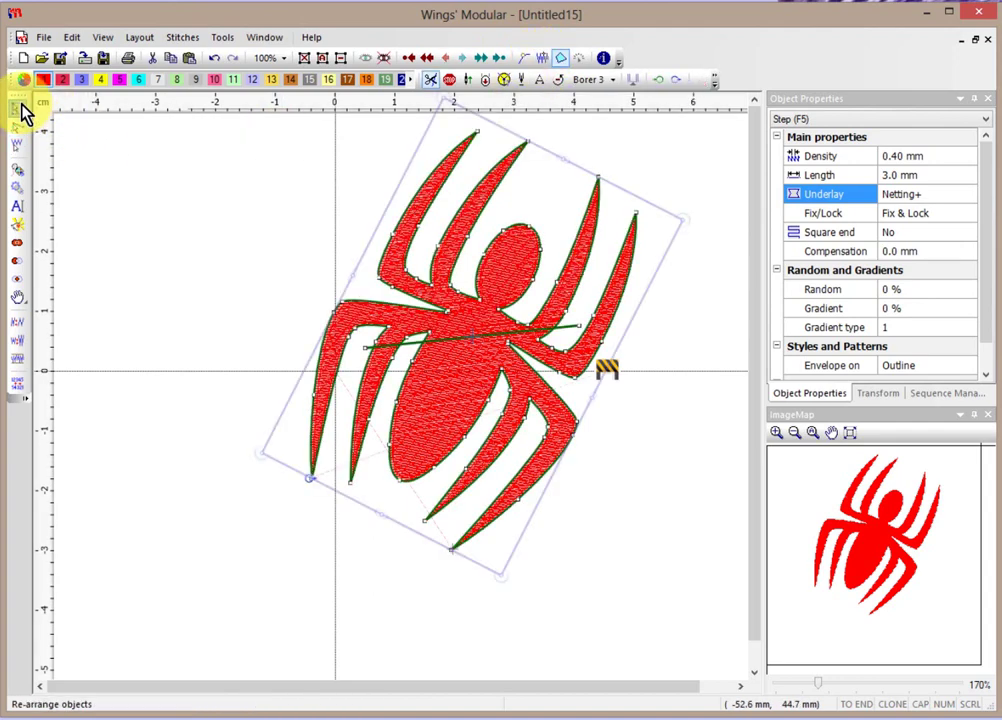
{"action": "left_click", "coordinate": [414, 268]}
{"action": "left_click_drag", "start_coordinate": [508, 264], "coordinate": [409, 264]}
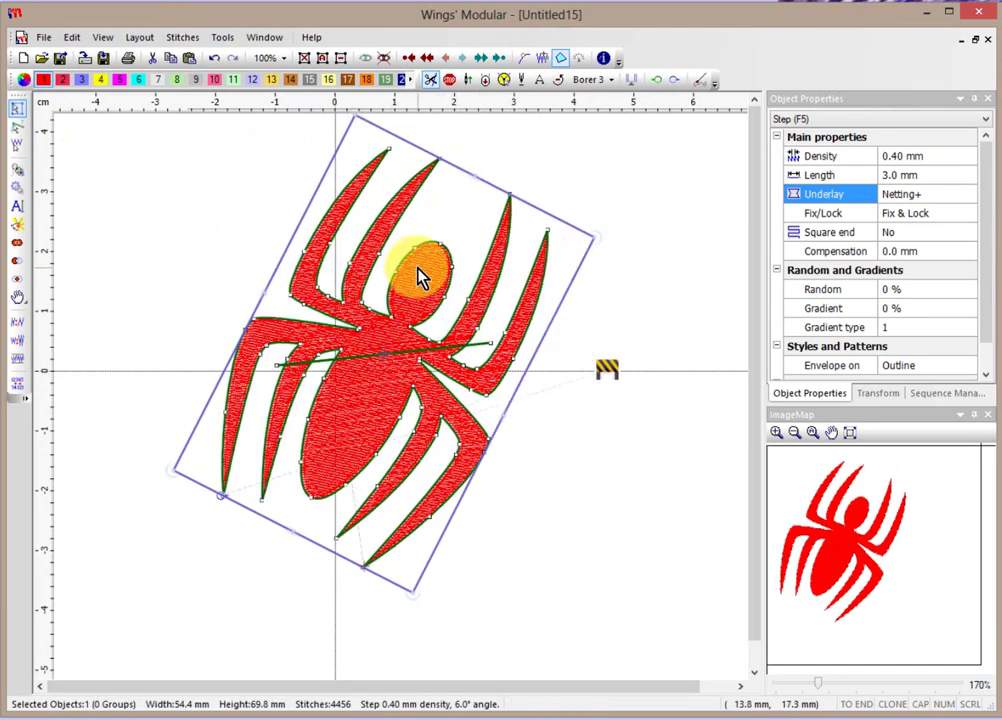
Play the moved spider's first underlay stitches in Slow redraw, stop the playback and return to the full stitch display
{"action": "left_click", "coordinate": [547, 66]}
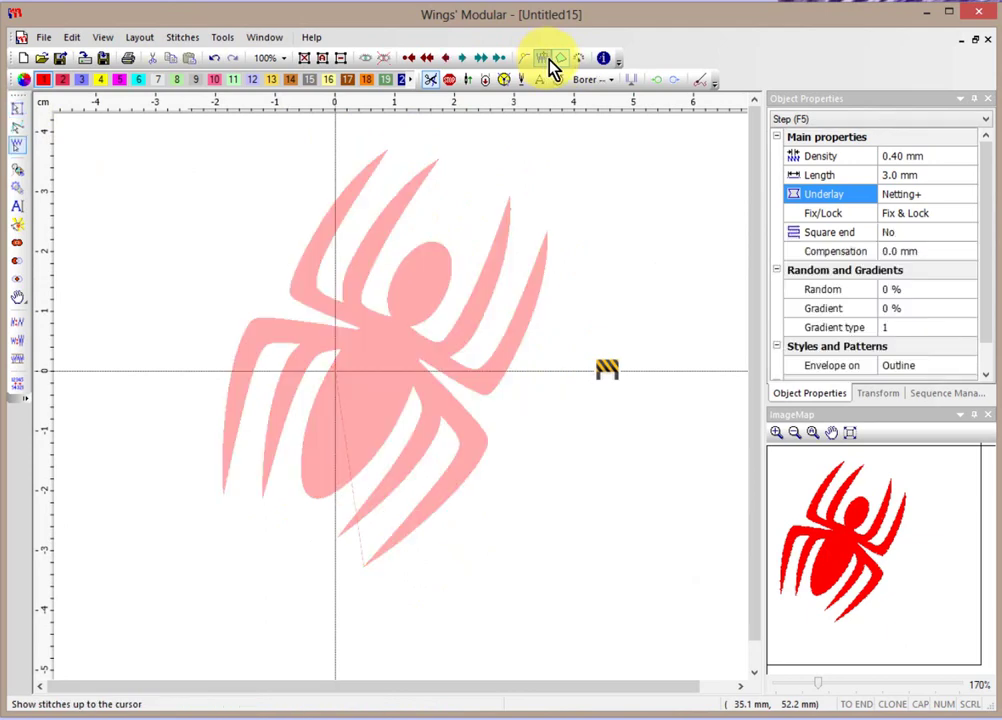
{"action": "left_click", "coordinate": [578, 60]}
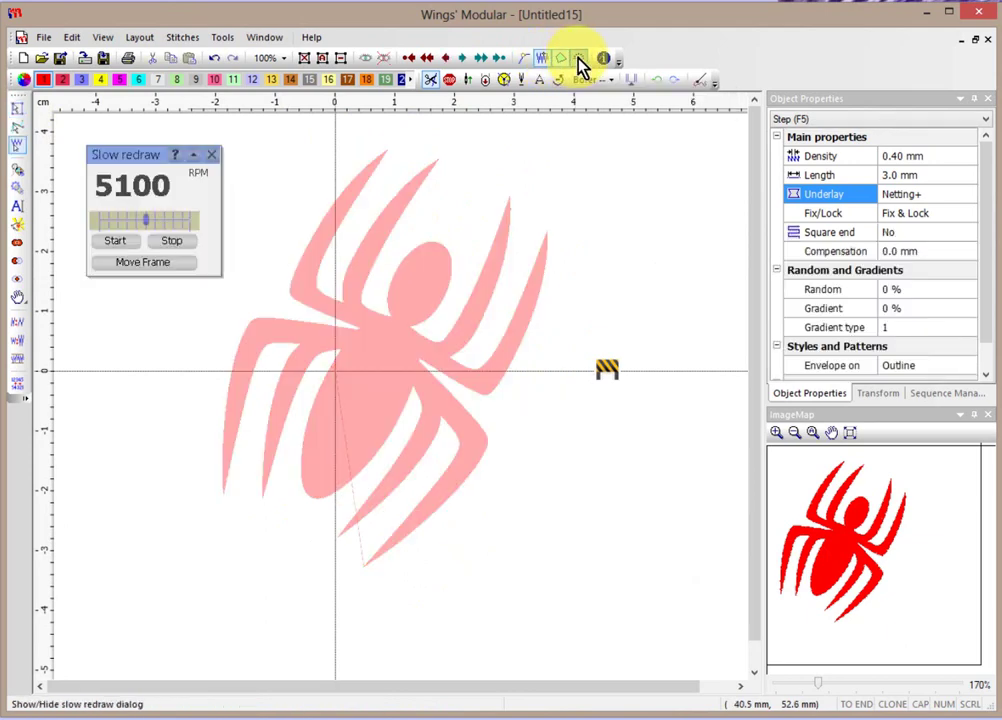
{"action": "left_click", "coordinate": [118, 250]}
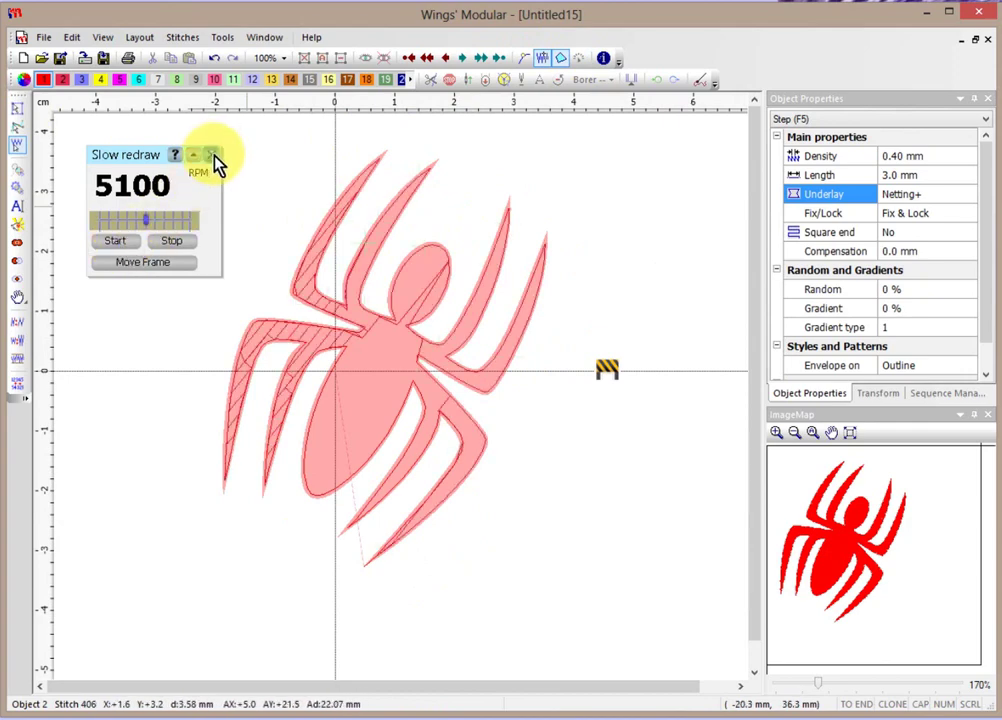
{"action": "left_click", "coordinate": [170, 242]}
{"action": "left_click", "coordinate": [213, 156]}
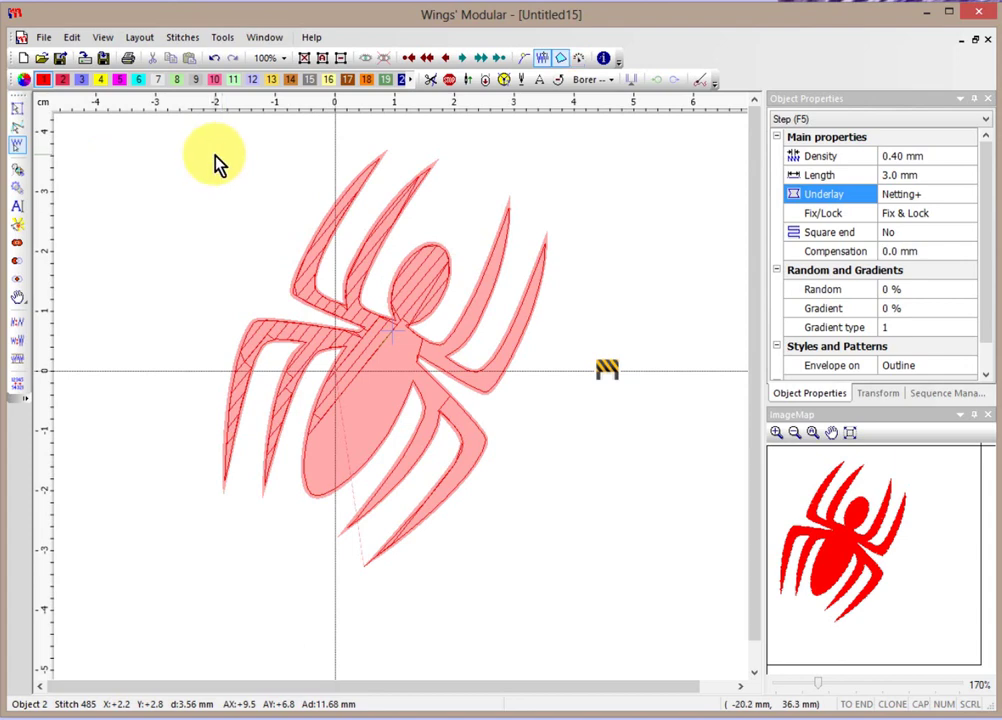
{"action": "left_click", "coordinate": [541, 57]}
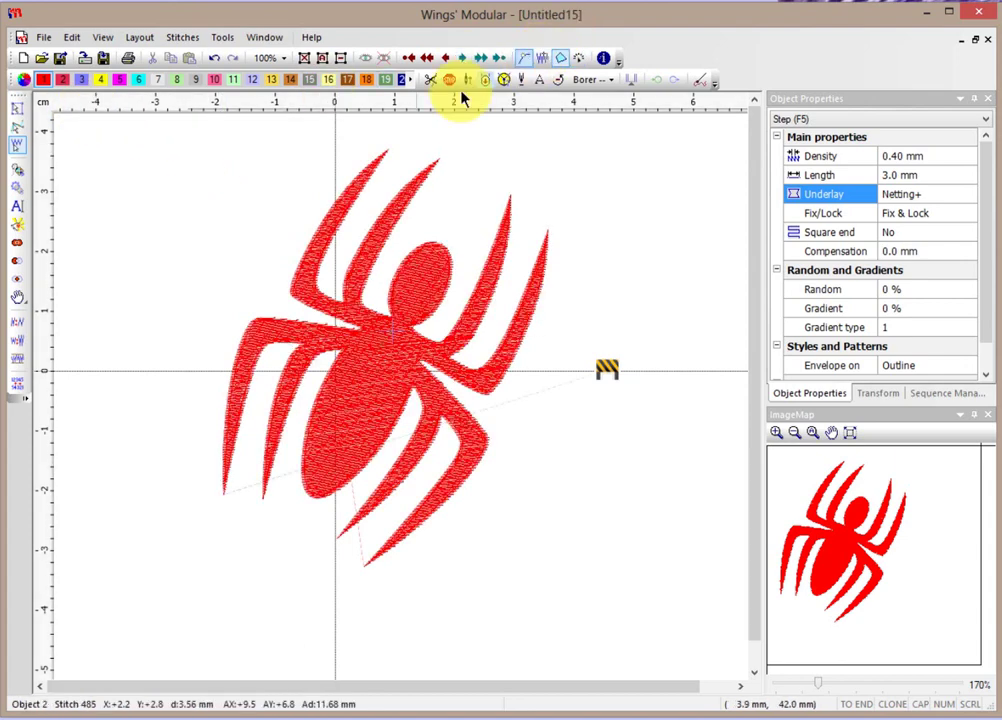
Deselect the spider, inspect its body close up in the realistic preview, and return to the normal view with the stitch ends shown
{"action": "left_click", "coordinate": [18, 110]}
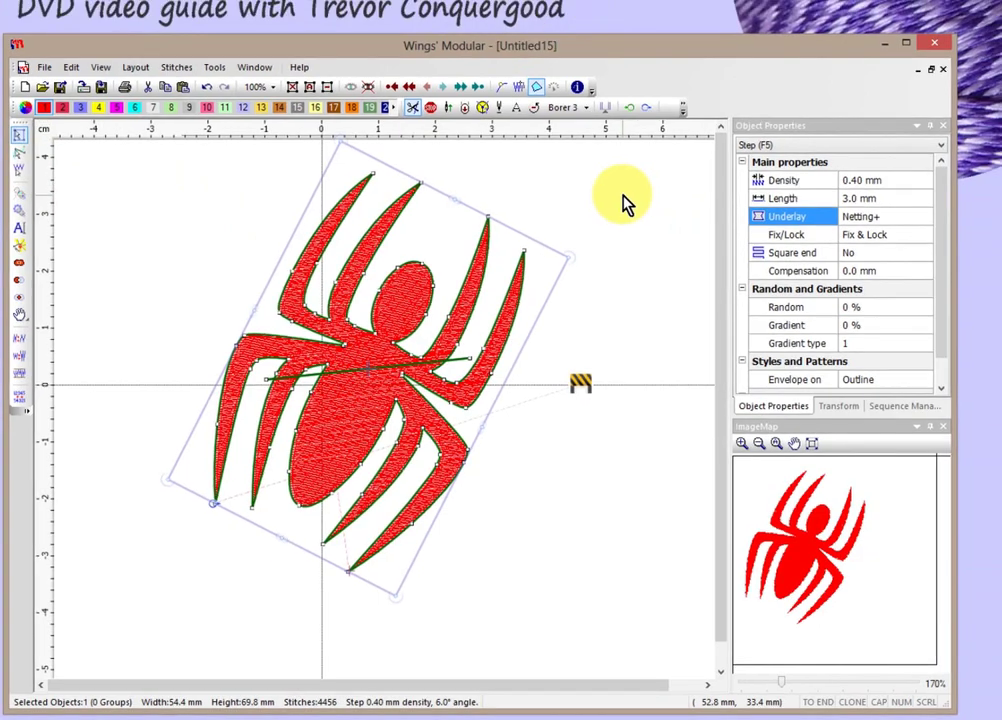
{"action": "left_click", "coordinate": [655, 188]}
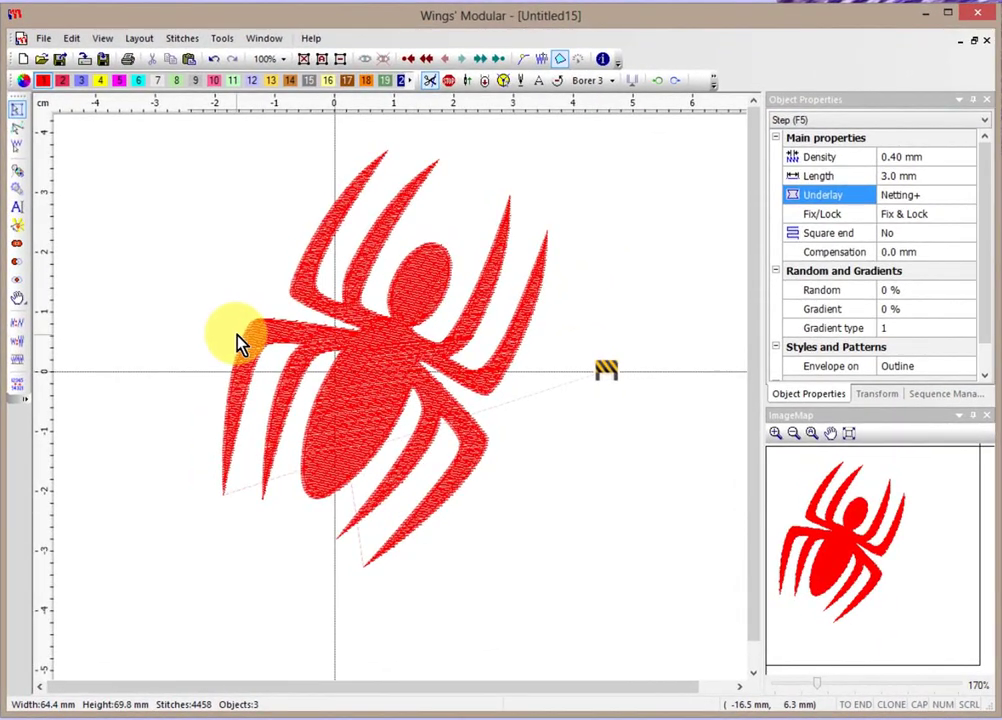
{"action": "left_click", "coordinate": [238, 342]}
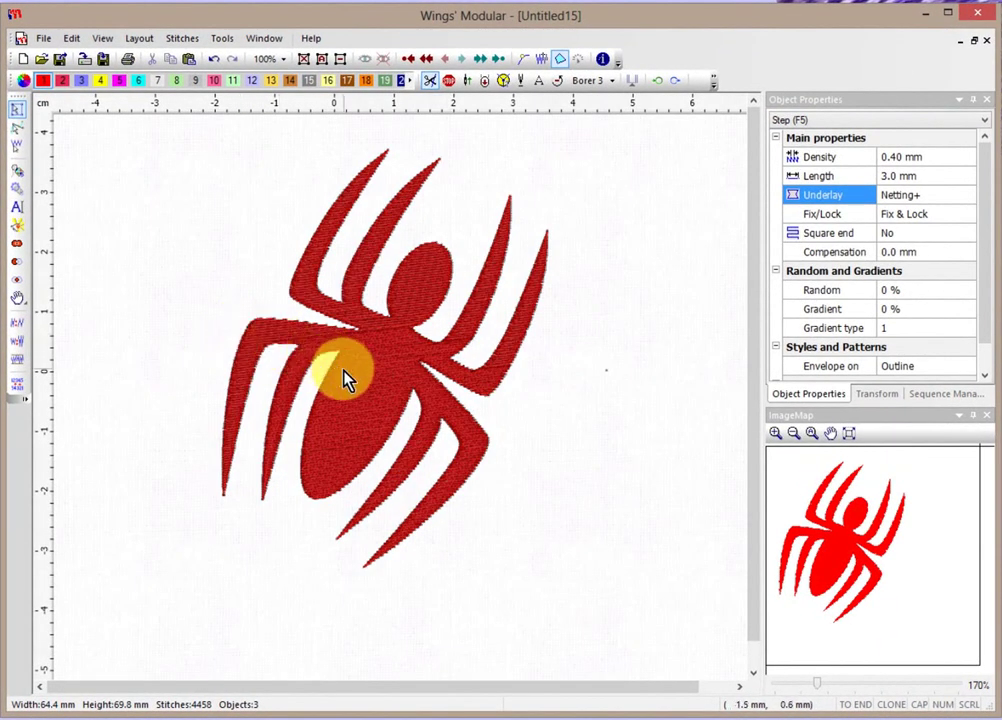
{"action": "scroll", "coordinate": [345, 375], "scroll_direction": "up", "scroll_amount": 5}
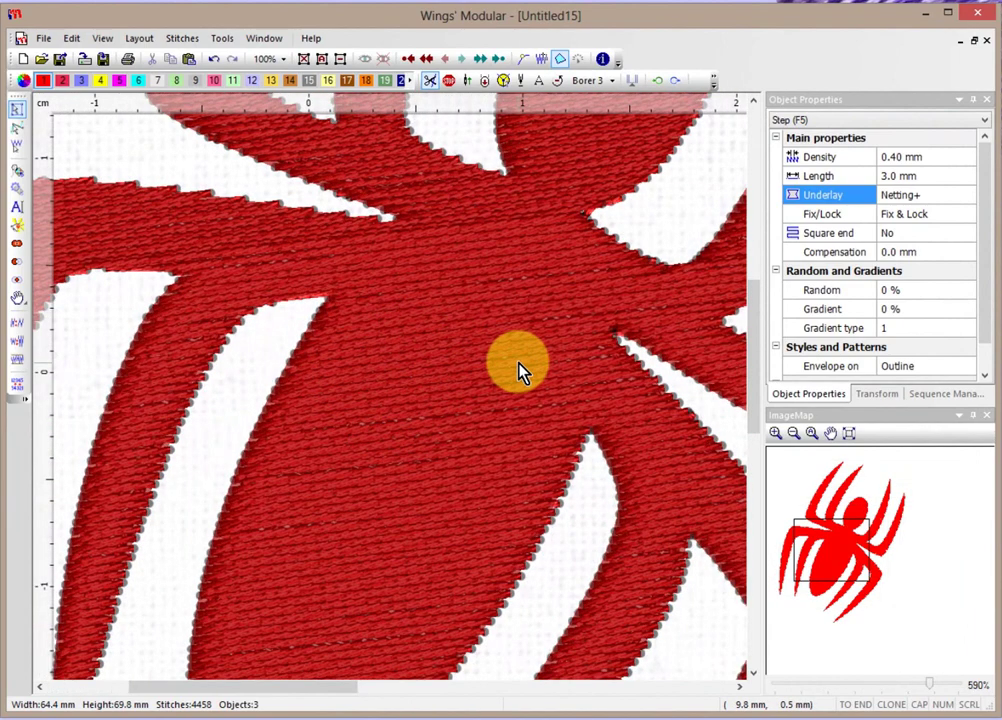
{"action": "key", "text": "t"}
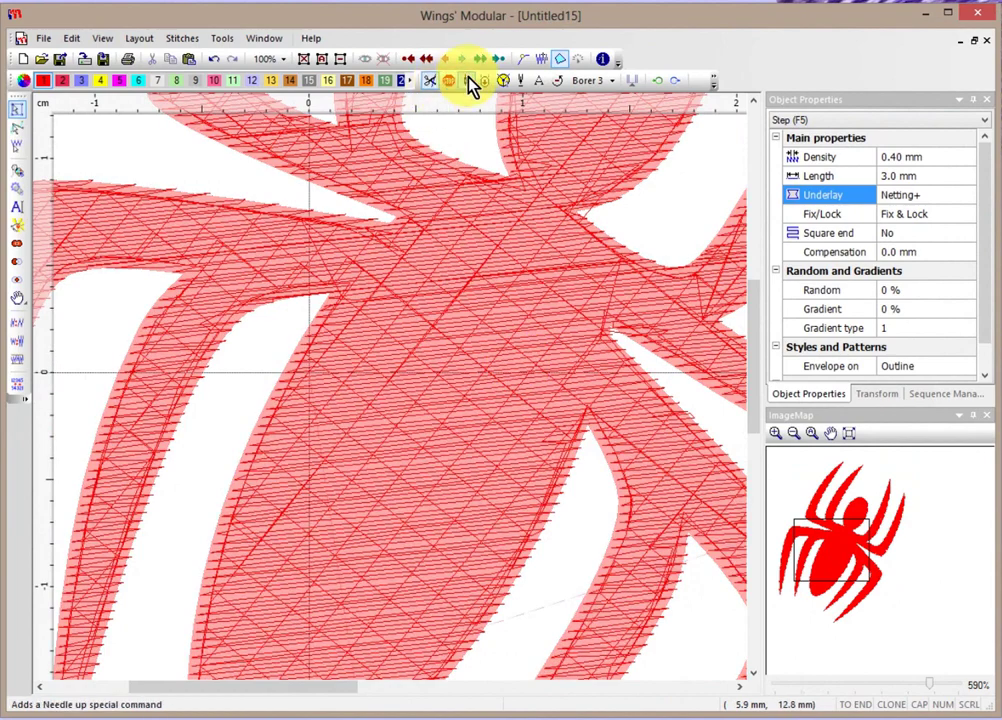
{"action": "left_click", "coordinate": [523, 61]}
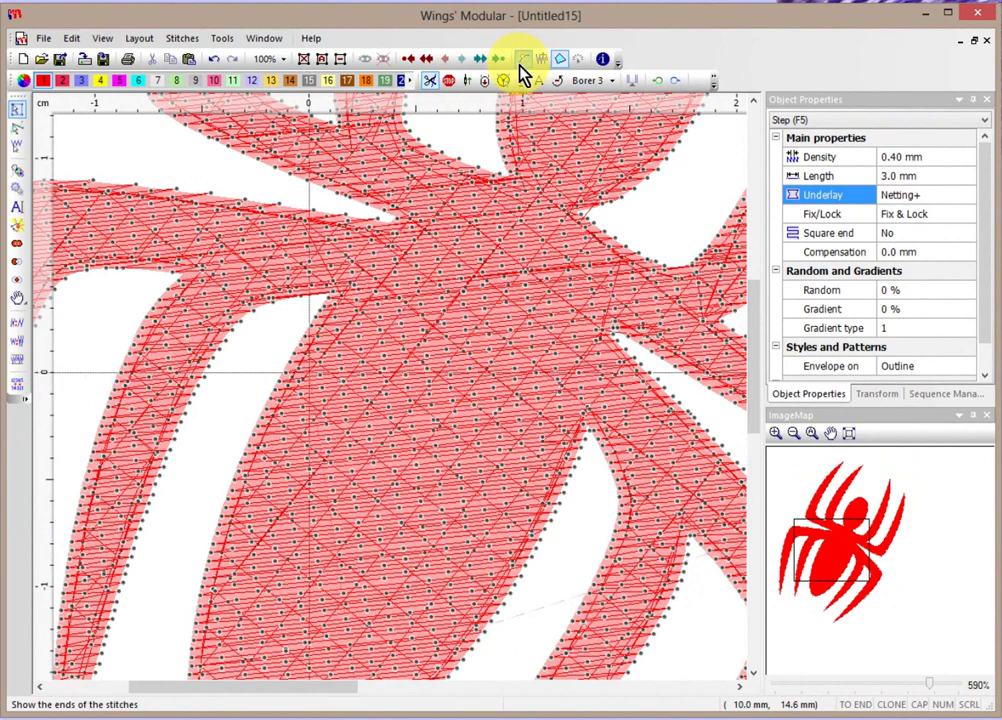
Select the spider and set its underlay to Tacking
{"action": "left_click", "coordinate": [908, 203]}
{"action": "left_click", "coordinate": [811, 240]}
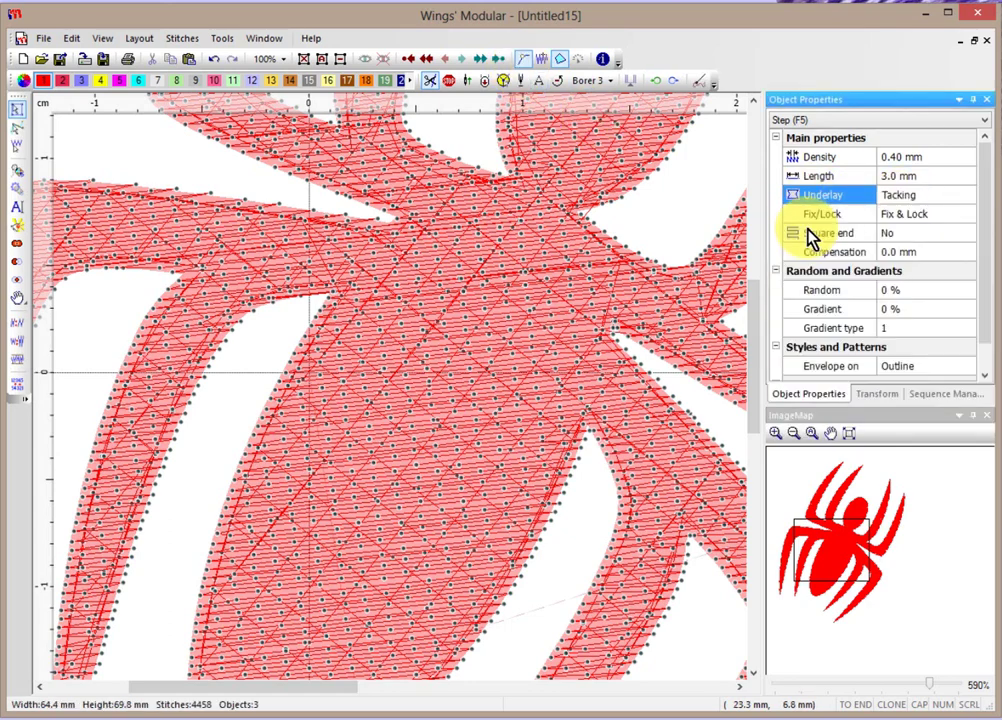
{"action": "left_click", "coordinate": [497, 300]}
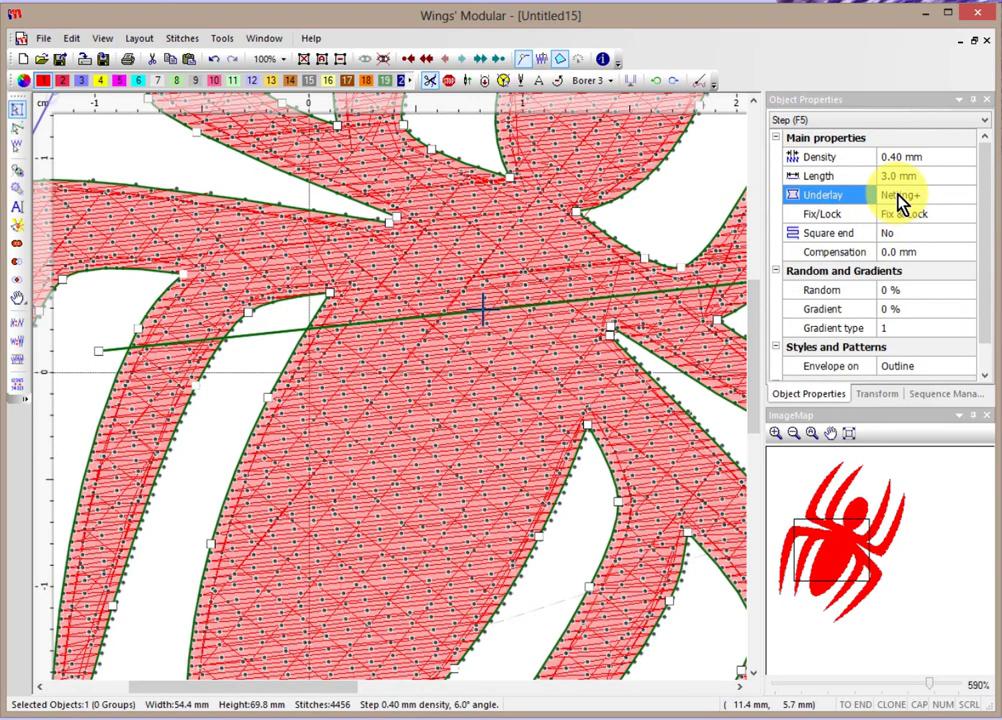
{"action": "left_click", "coordinate": [838, 197]}
{"action": "left_click", "coordinate": [833, 236]}
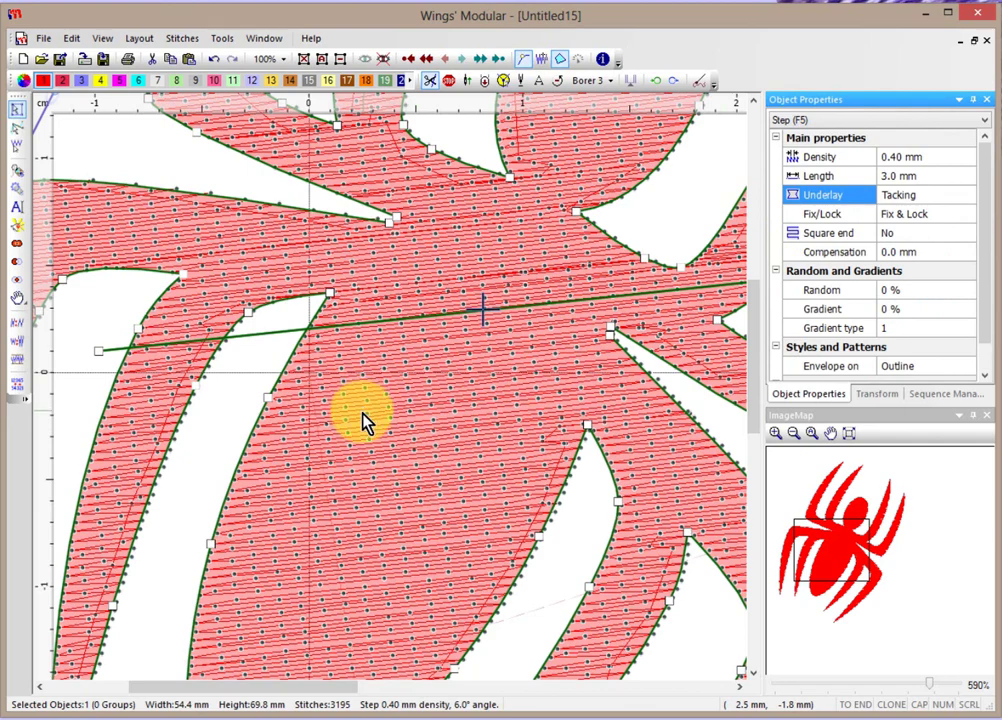
Edit the spider's step pattern to use four rows offset by 0%, 25%, 50% and 75%
{"action": "scroll", "coordinate": [357, 500], "scroll_direction": "up", "scroll_amount": 1}
{"action": "scroll", "coordinate": [357, 500], "scroll_direction": "up", "scroll_amount": 2}
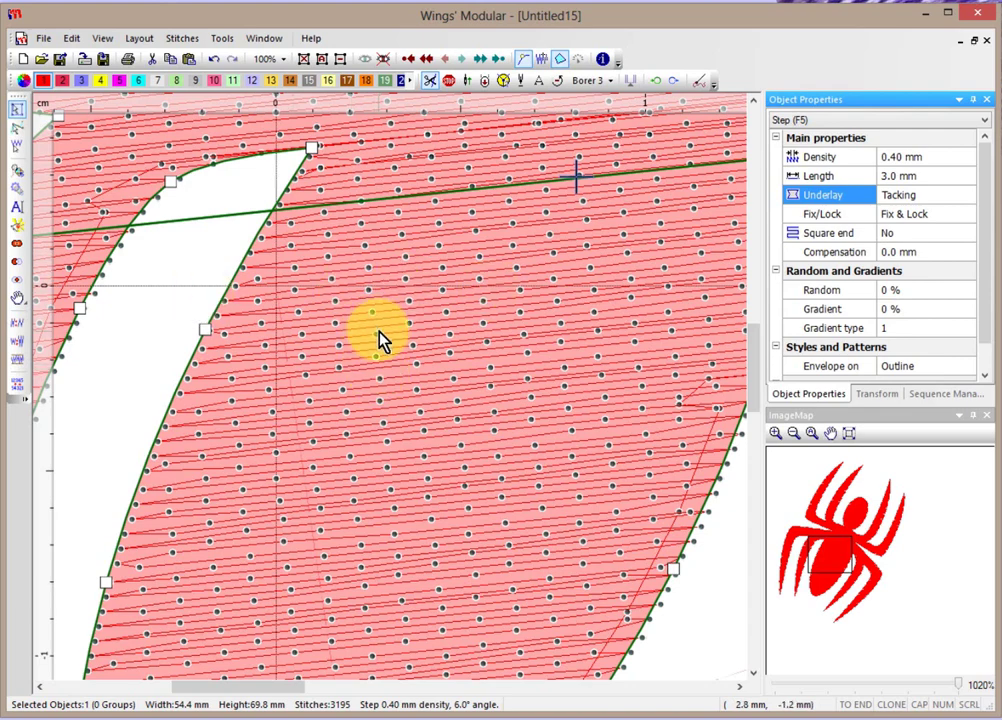
{"action": "left_click", "coordinate": [185, 42]}
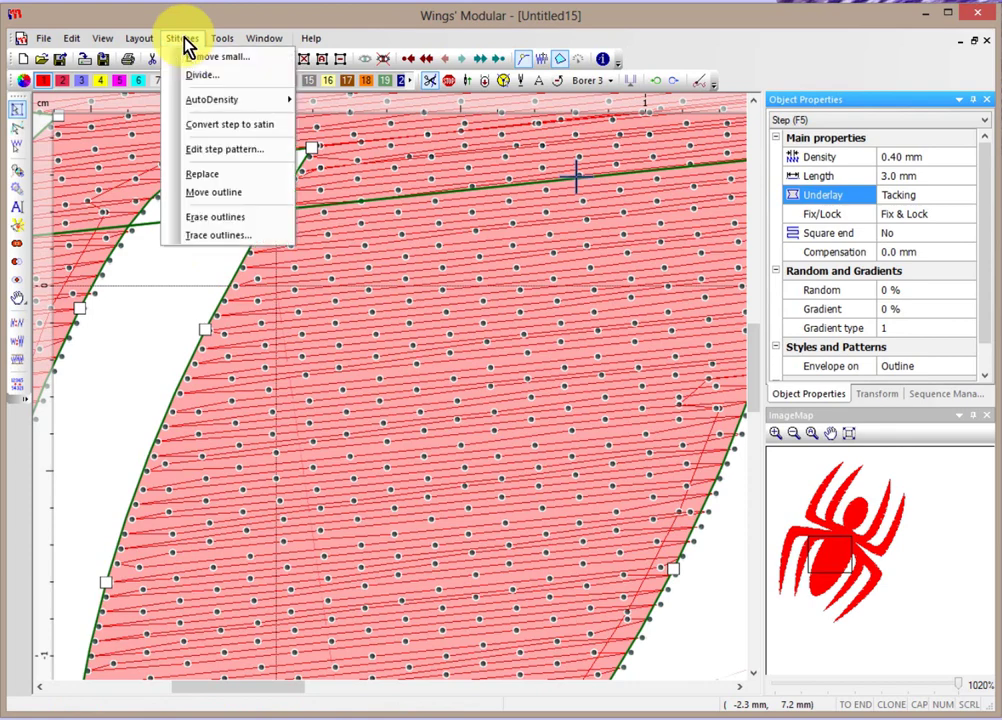
{"action": "left_click", "coordinate": [221, 152]}
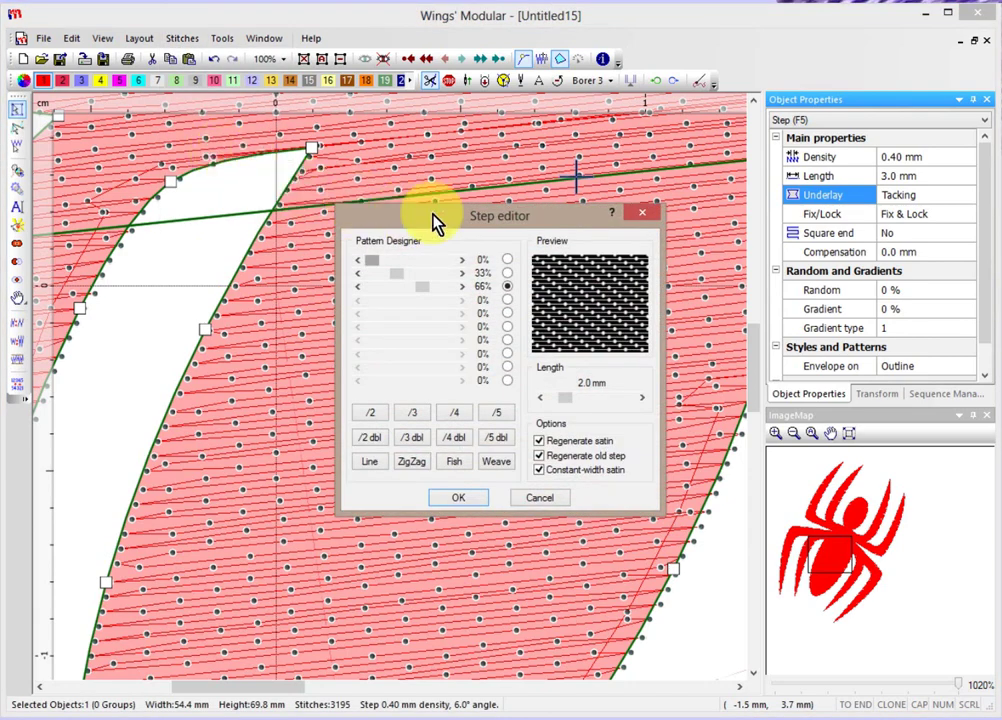
{"action": "left_click_drag", "start_coordinate": [432, 225], "coordinate": [560, 117]}
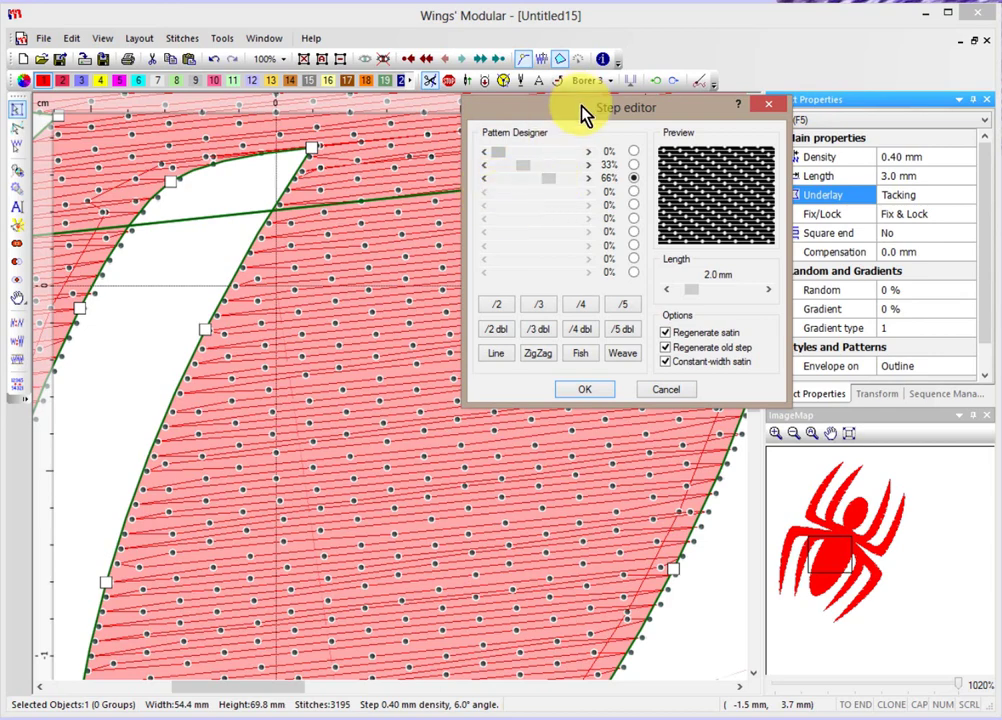
{"action": "left_click_drag", "start_coordinate": [584, 115], "coordinate": [771, 15]}
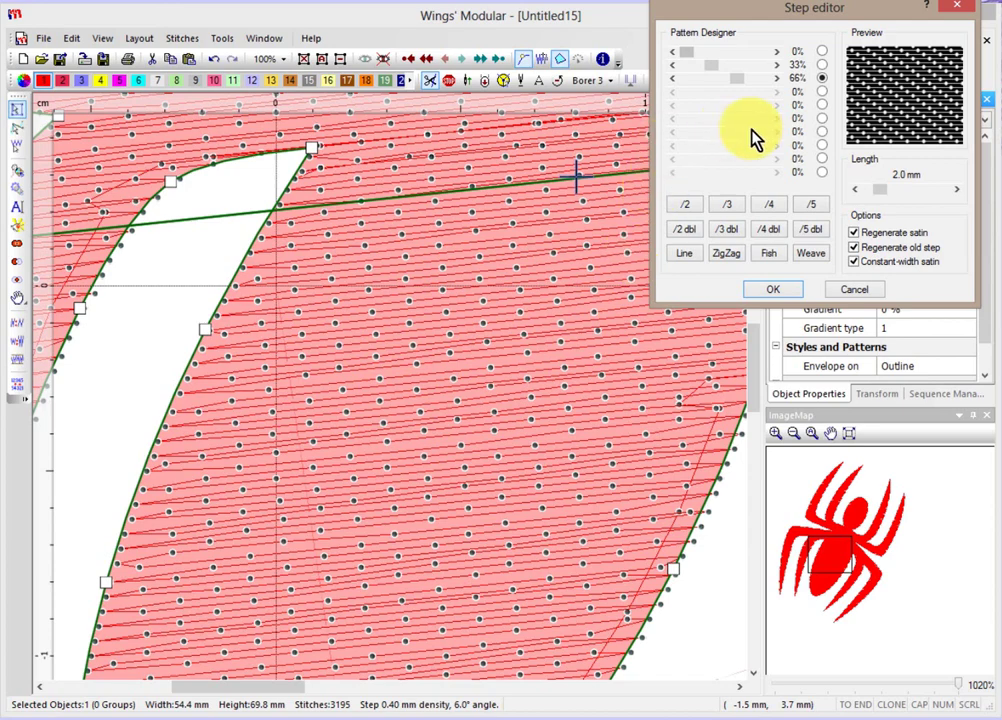
{"action": "left_click", "coordinate": [821, 91]}
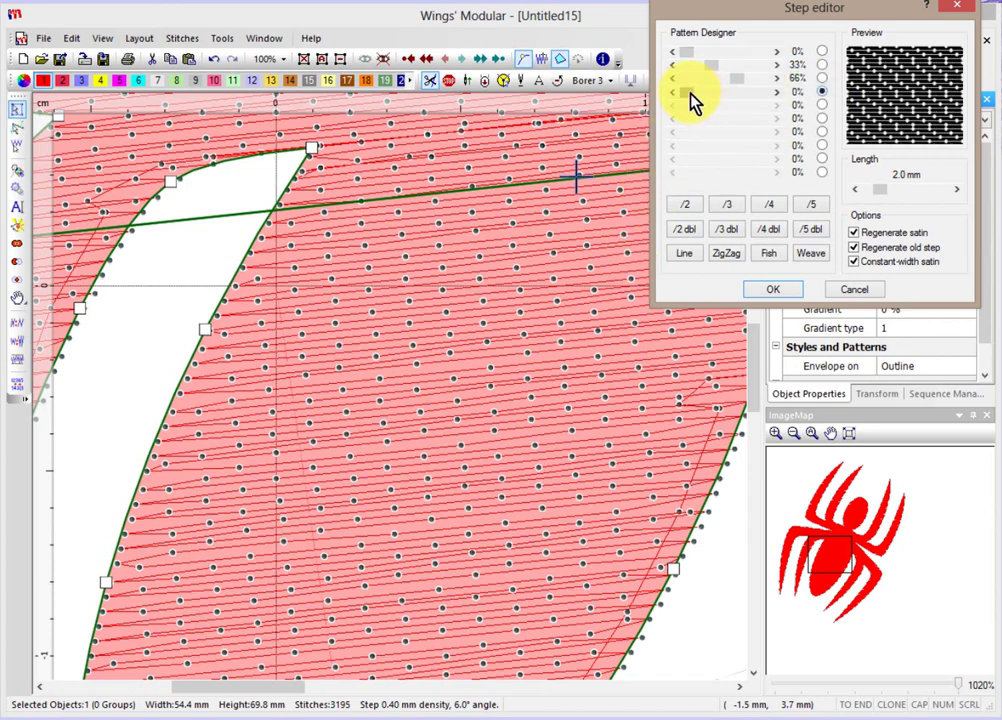
{"action": "left_click_drag", "start_coordinate": [710, 65], "coordinate": [745, 94]}
{"action": "left_click", "coordinate": [775, 290]}
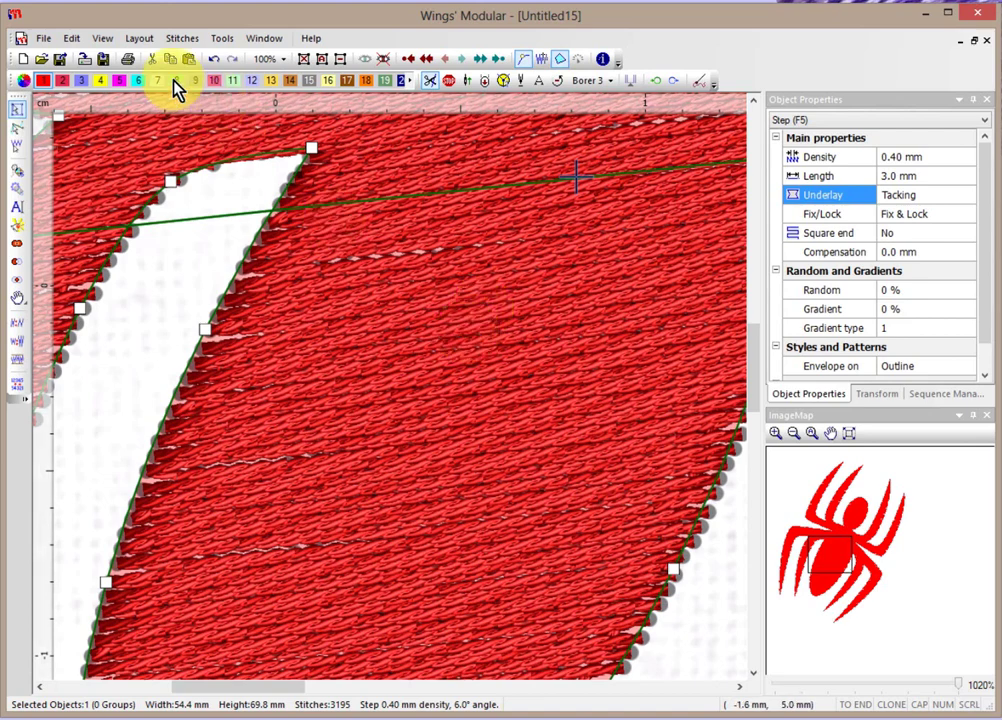
Undo and redo the step pattern change to compare both stitch layouts, and examine the four-row pattern on the spider's body close up
{"action": "left_click", "coordinate": [213, 62]}
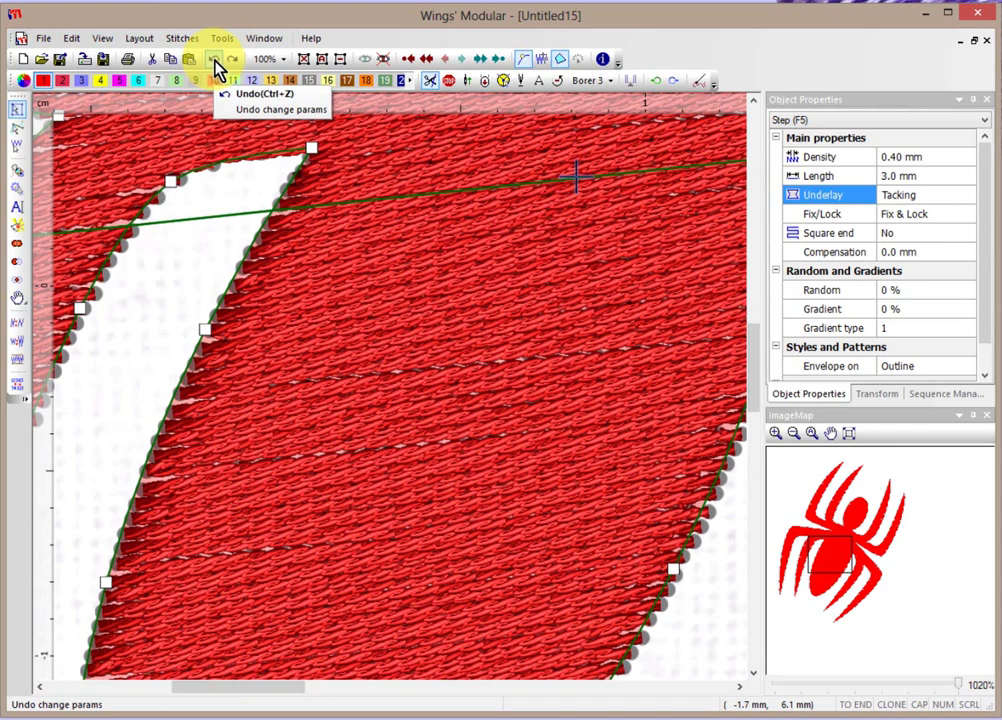
{"action": "left_click", "coordinate": [233, 60]}
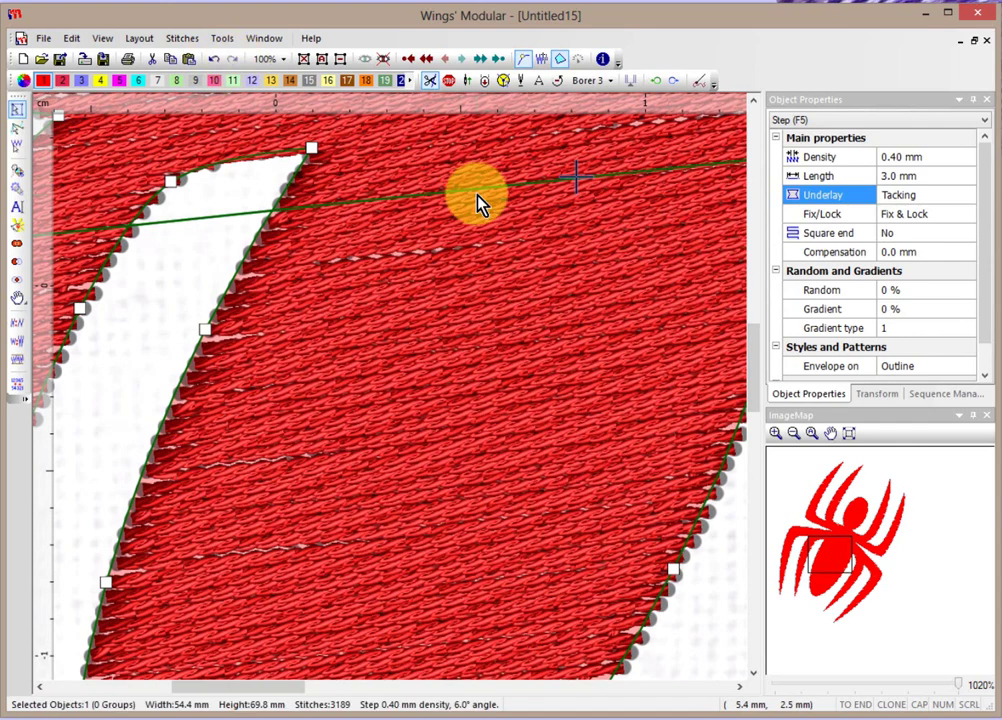
{"action": "scroll", "coordinate": [480, 243], "scroll_direction": "up", "scroll_amount": 1}
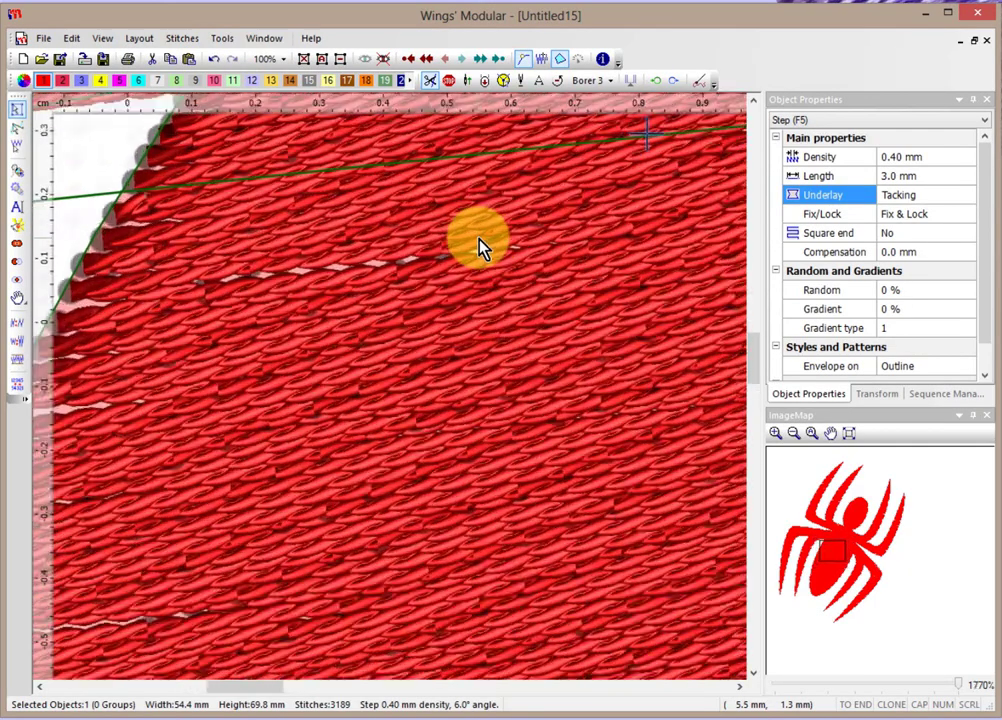
Apply the Fish preset as the whole spider's step pattern
{"action": "scroll", "coordinate": [480, 246], "scroll_direction": "down", "scroll_amount": 15}
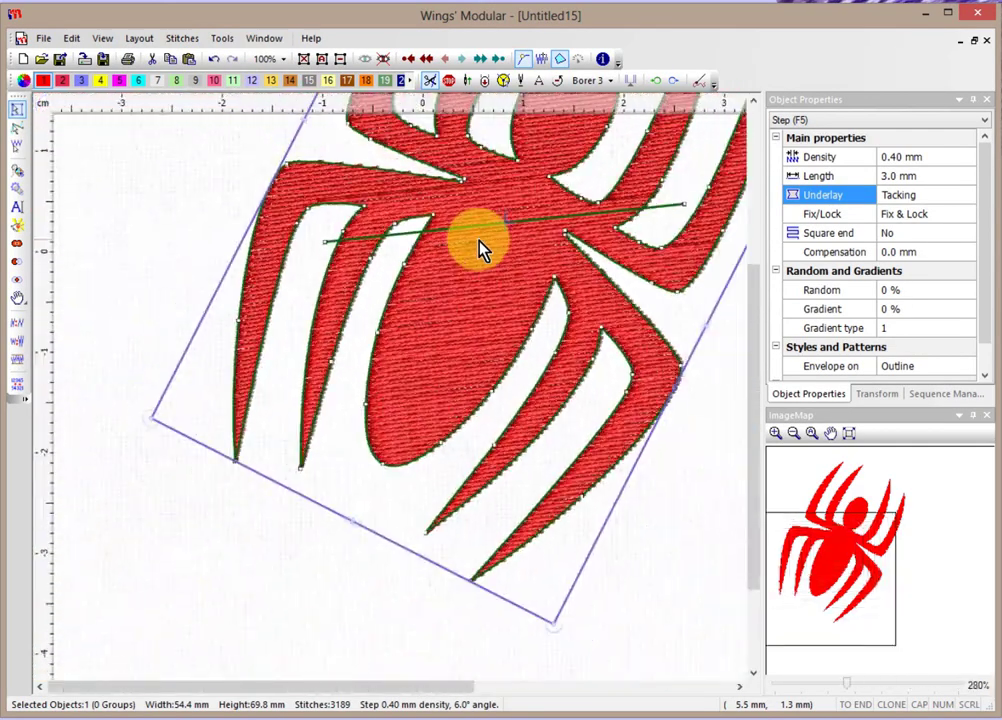
{"action": "left_click_drag", "start_coordinate": [756, 264], "coordinate": [757, 124]}
{"action": "left_click", "coordinate": [462, 426]}
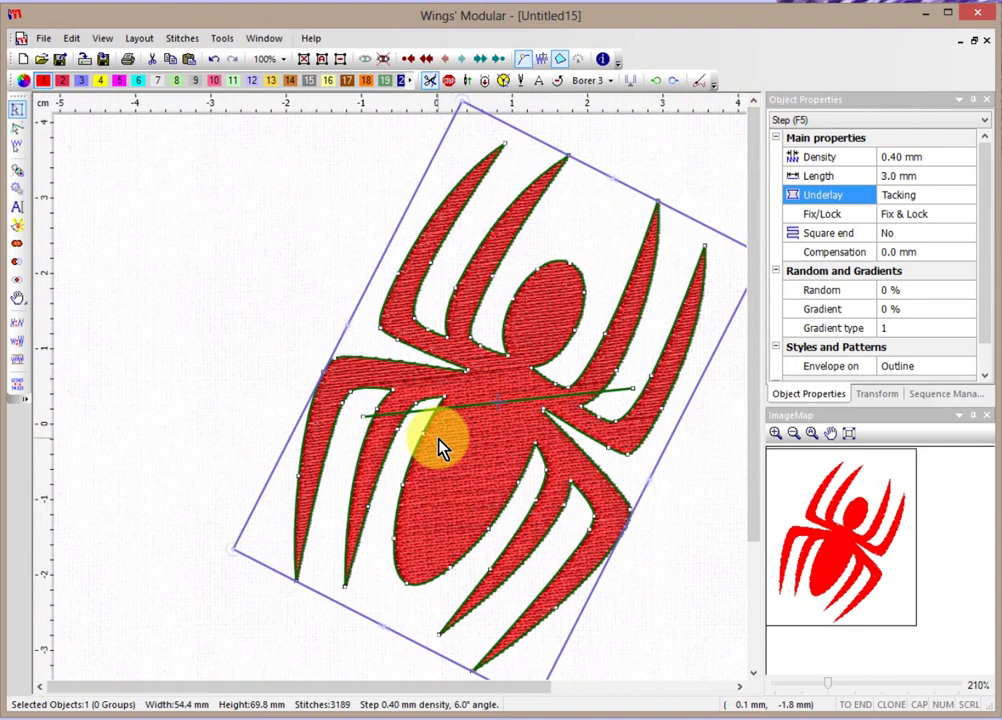
{"action": "left_click", "coordinate": [182, 40]}
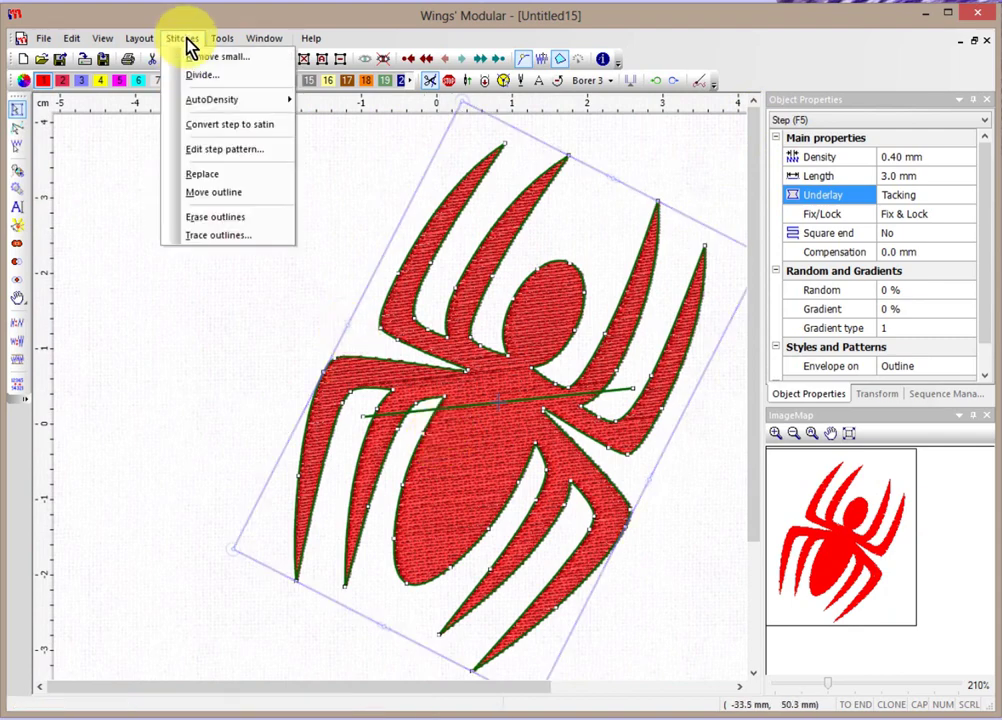
{"action": "left_click", "coordinate": [224, 149]}
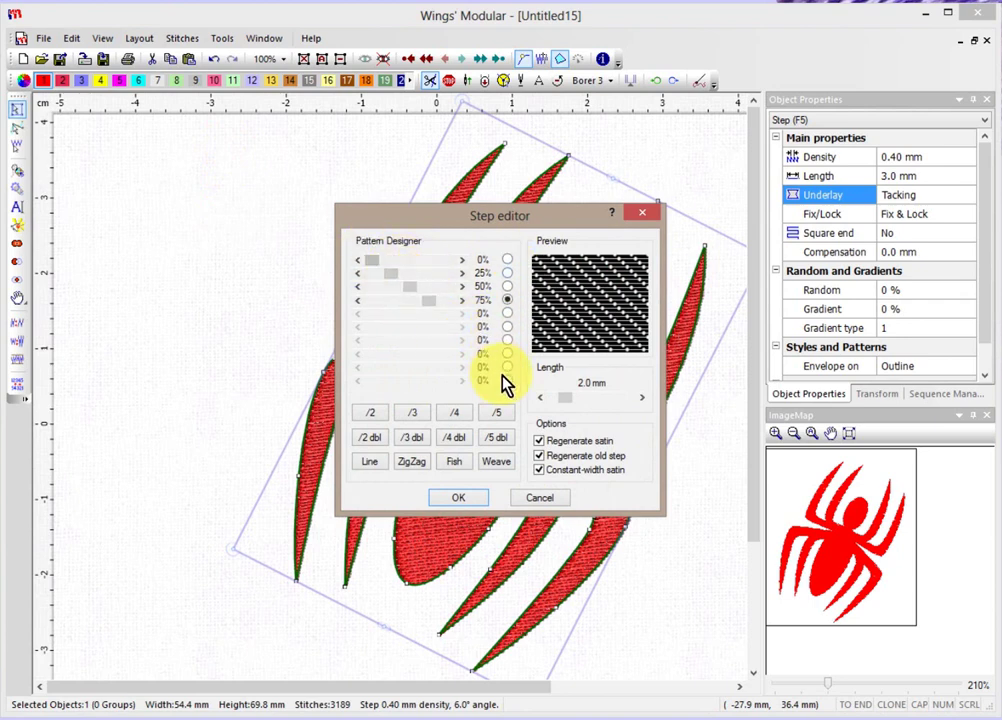
{"action": "left_click", "coordinate": [455, 465]}
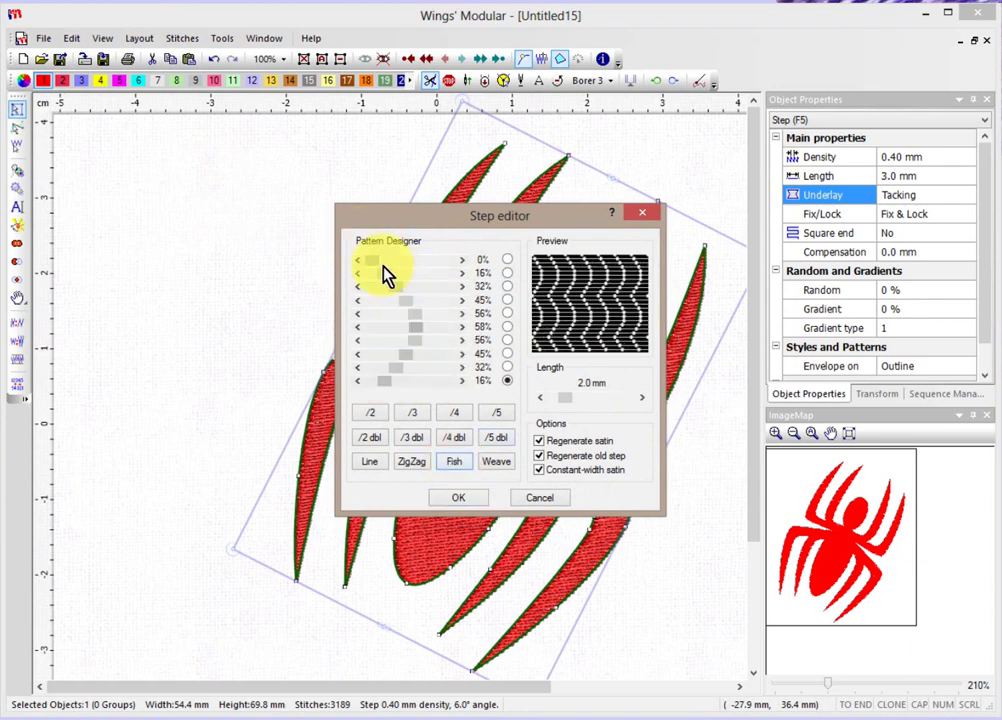
{"action": "left_click", "coordinate": [456, 500]}
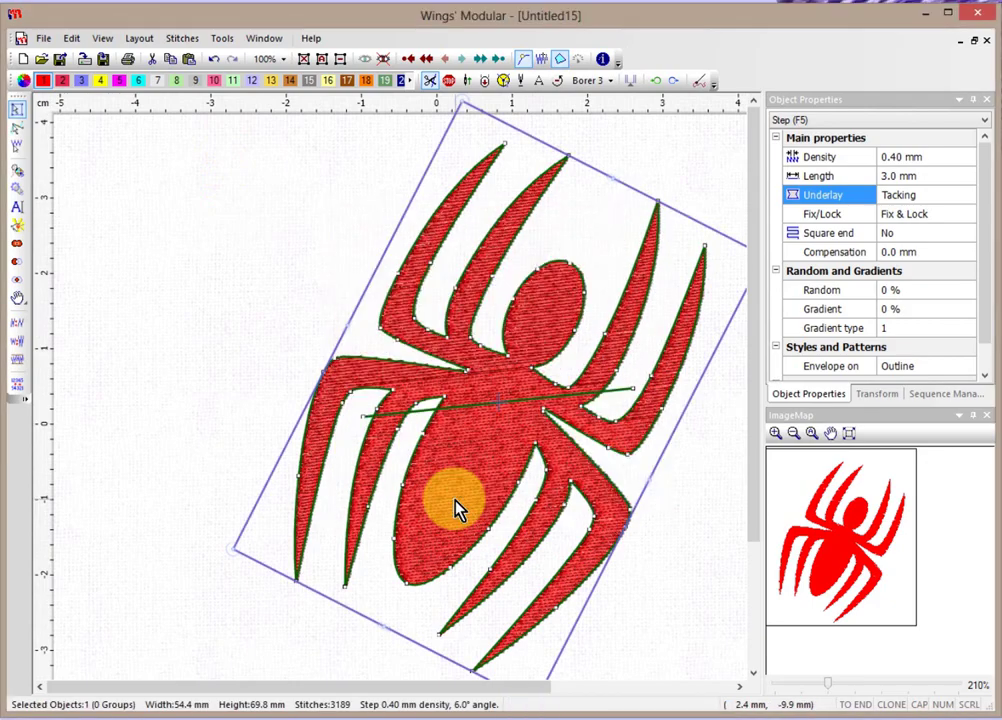
Examine the Fish pattern's stitches on the spider close up and at full size, and review its Step editor settings without changing them
{"action": "scroll", "coordinate": [453, 465], "scroll_direction": "up", "scroll_amount": 4}
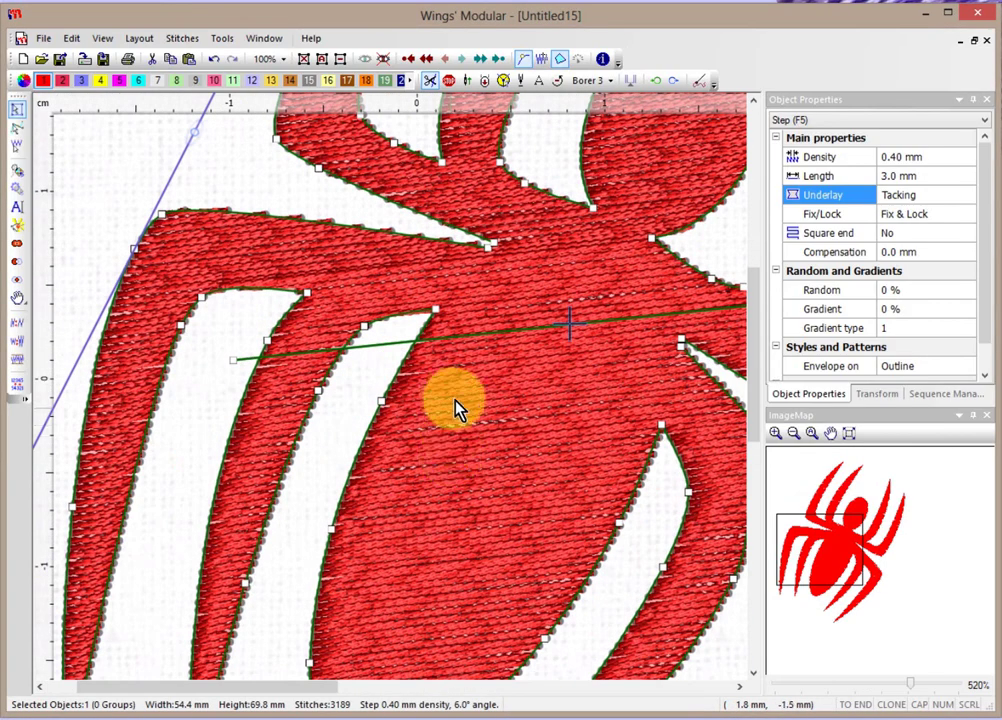
{"action": "scroll", "coordinate": [472, 593], "scroll_direction": "down", "scroll_amount": 4}
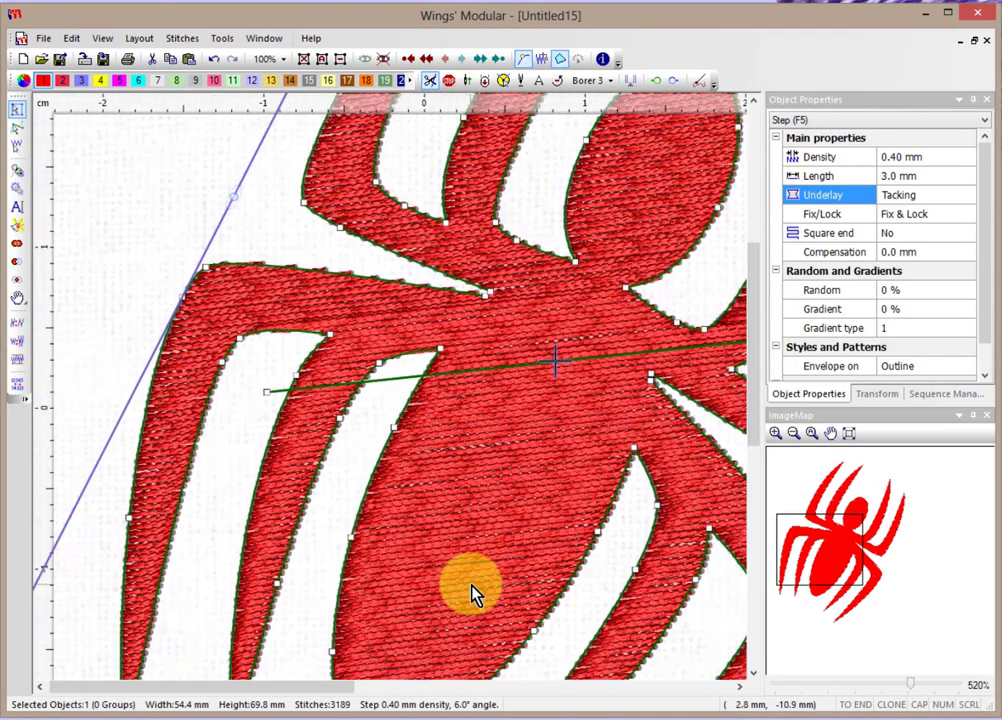
{"action": "scroll", "coordinate": [472, 593], "scroll_direction": "down", "scroll_amount": 2}
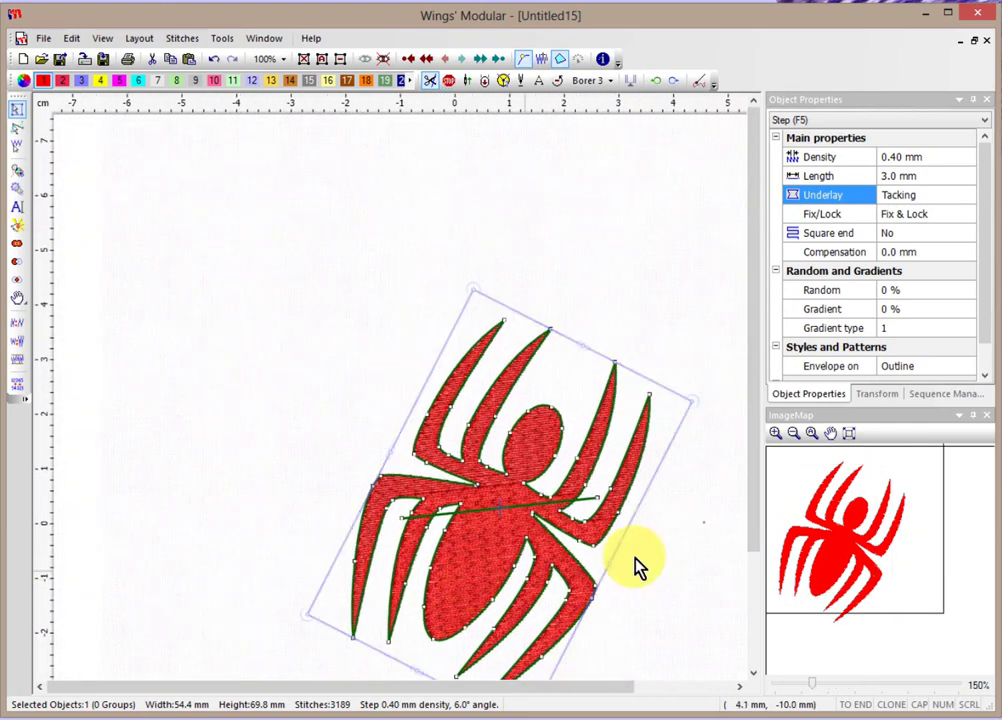
{"action": "left_click_drag", "start_coordinate": [755, 520], "coordinate": [755, 595]}
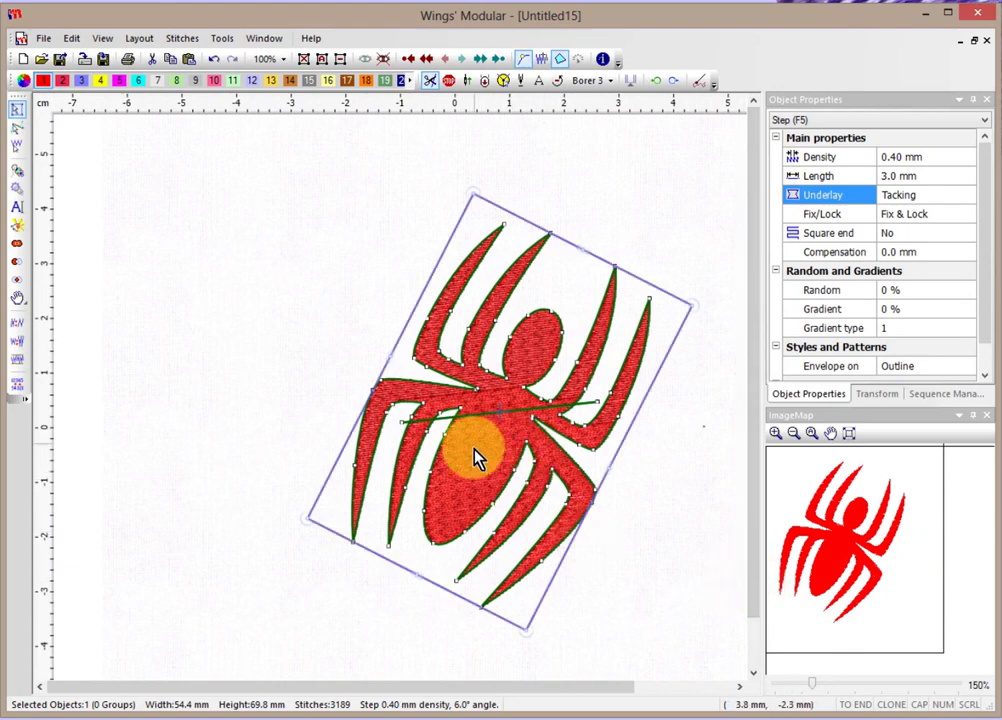
{"action": "scroll", "coordinate": [474, 455], "scroll_direction": "up", "scroll_amount": 3}
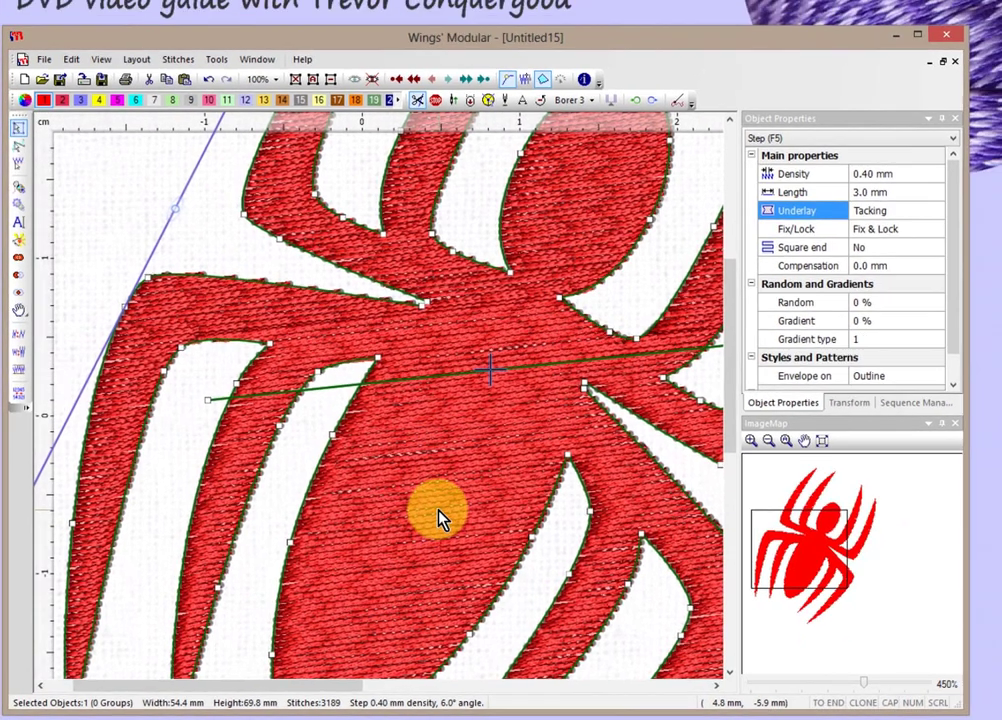
{"action": "scroll", "coordinate": [449, 538], "scroll_direction": "down", "scroll_amount": 3}
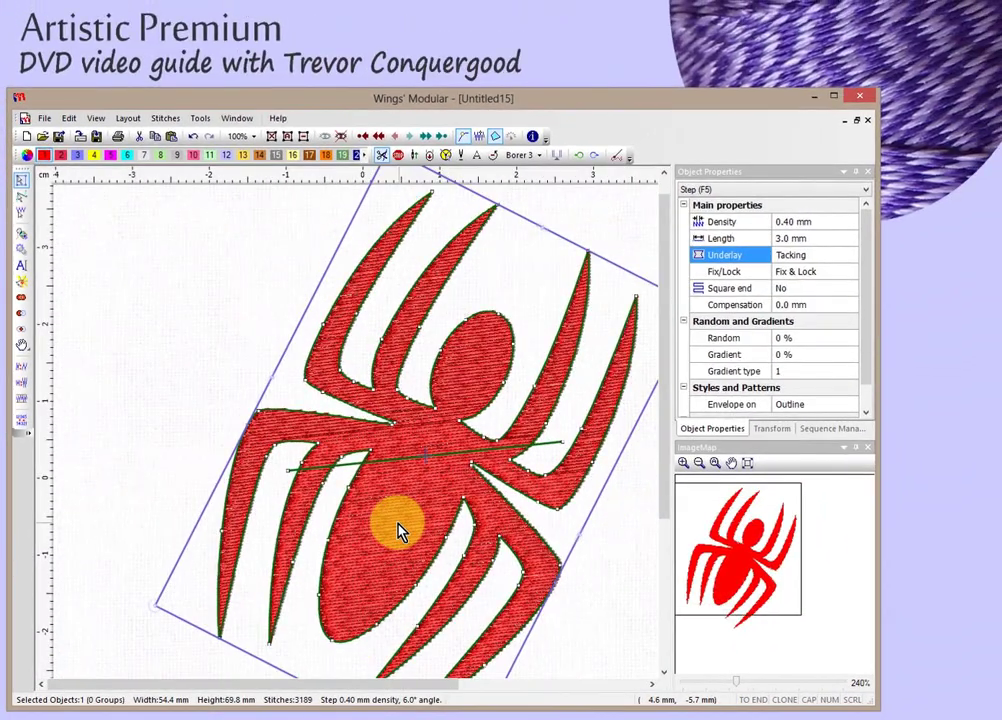
{"action": "left_click", "coordinate": [165, 118]}
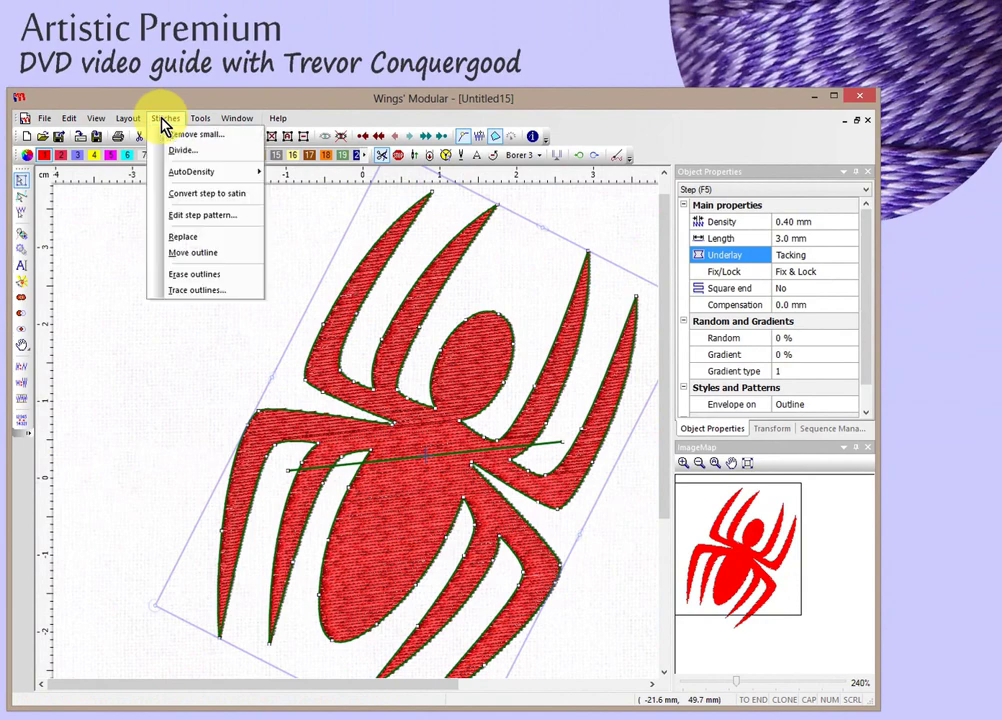
{"action": "left_click", "coordinate": [204, 216]}
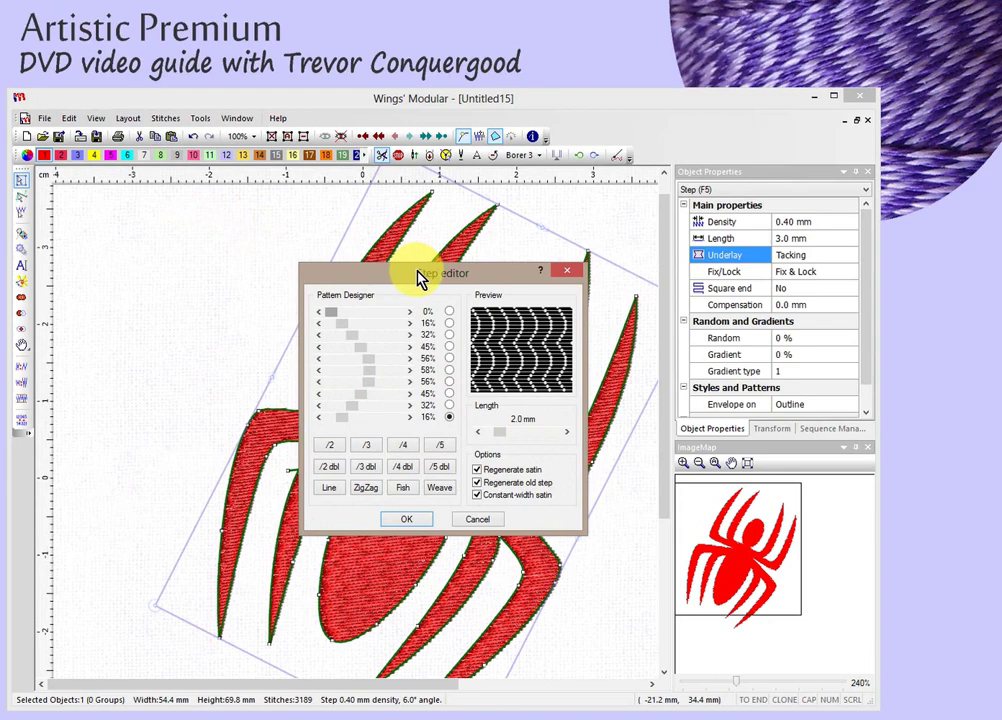
{"action": "left_click_drag", "start_coordinate": [410, 276], "coordinate": [209, 217]}
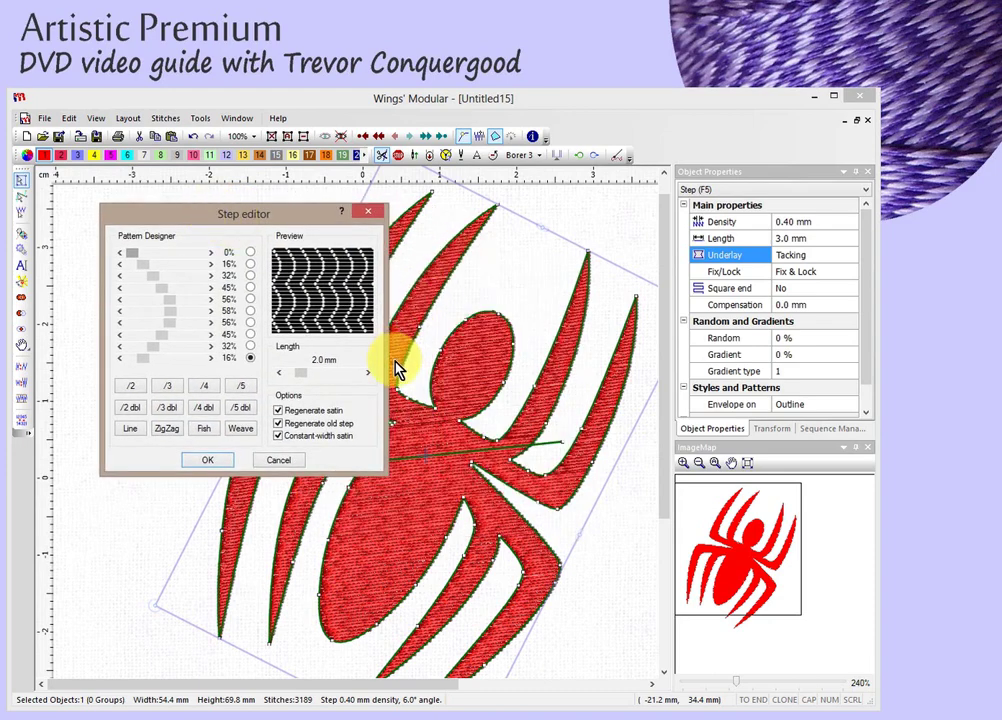
{"action": "left_click", "coordinate": [279, 463]}
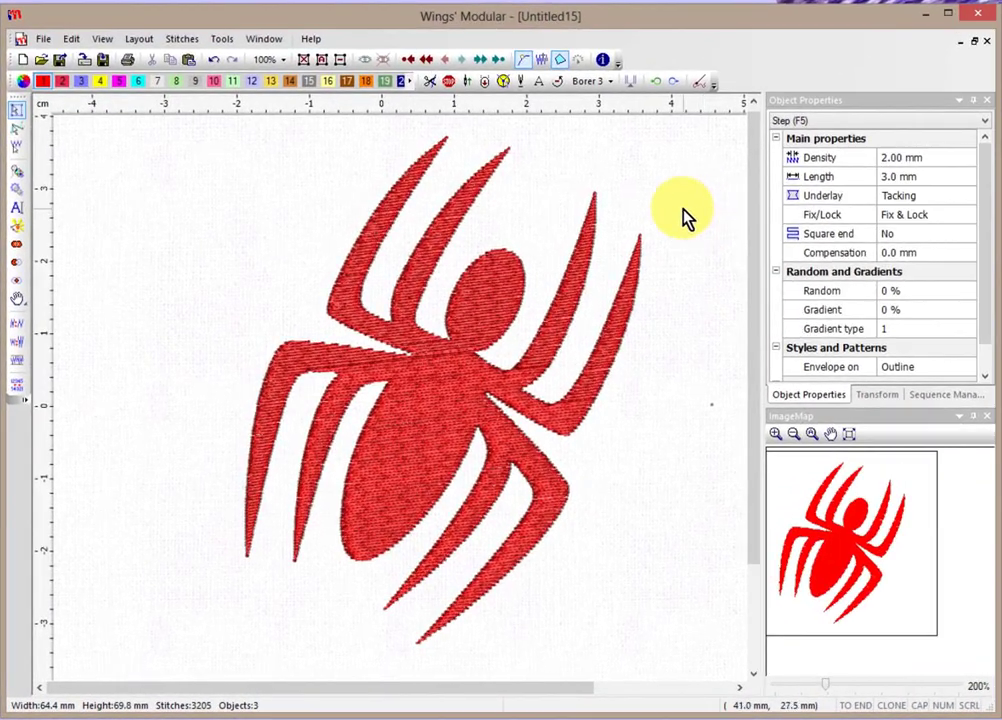
Look up the context help for the scissors command on the special functions toolbar, skim the topic and close the help
{"action": "left_click", "coordinate": [313, 43]}
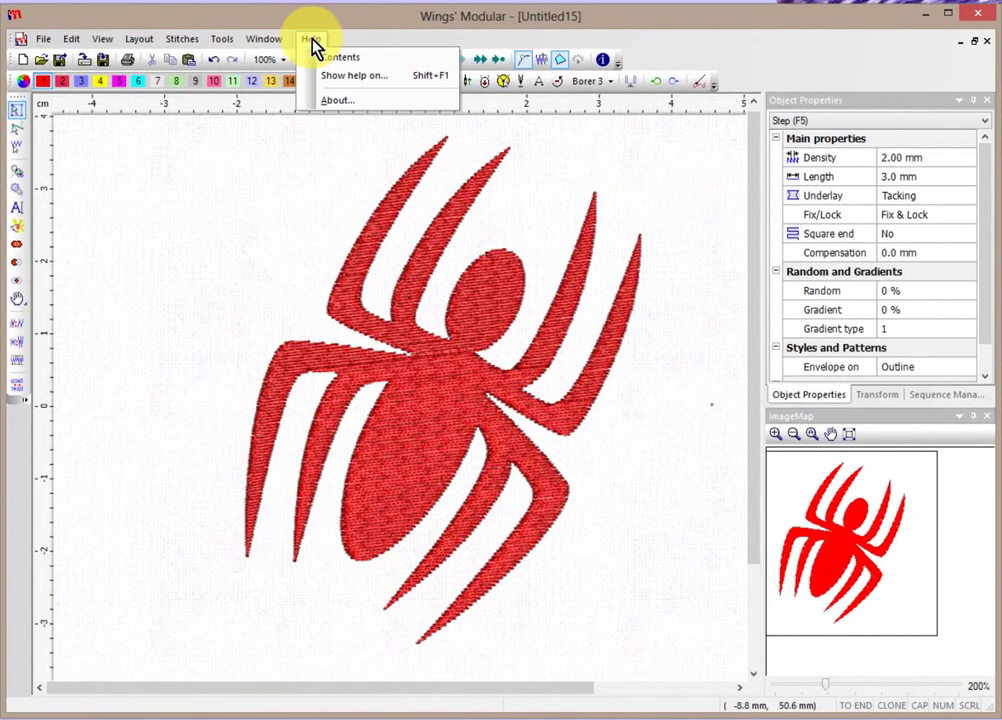
{"action": "left_click", "coordinate": [353, 76]}
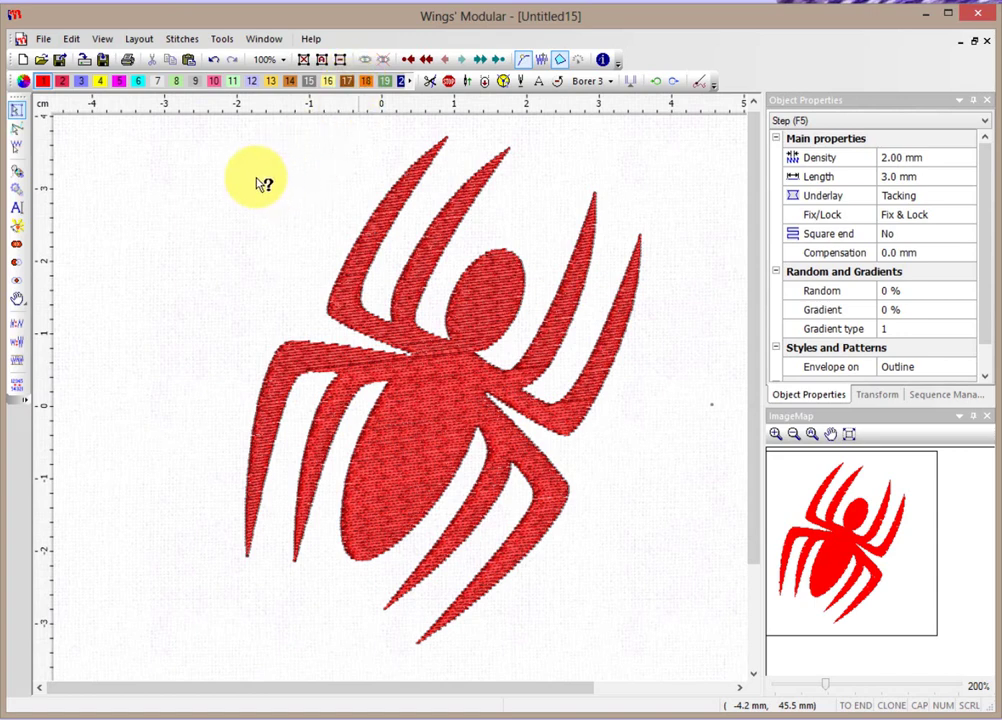
{"action": "left_click", "coordinate": [431, 80]}
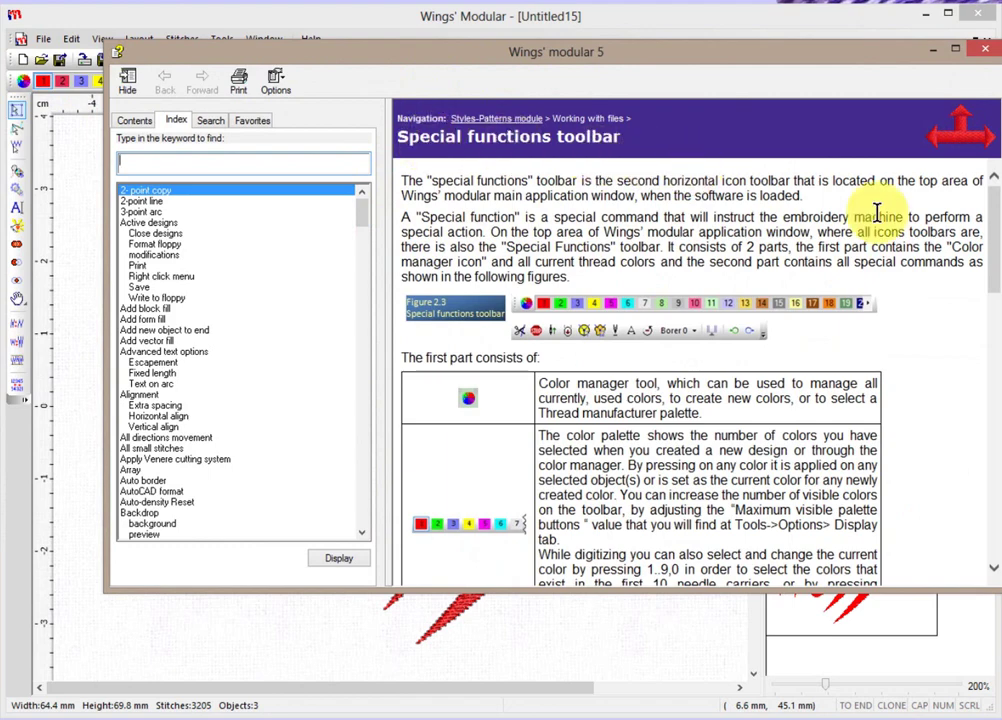
{"action": "left_click_drag", "start_coordinate": [992, 224], "coordinate": [980, 179]}
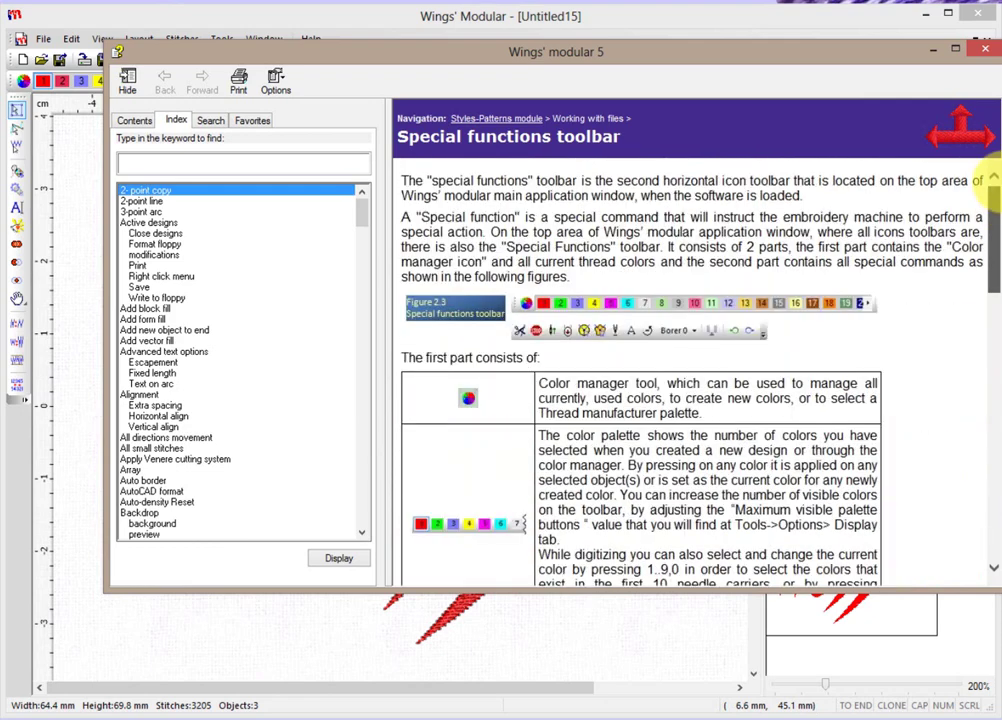
{"action": "left_click", "coordinate": [986, 53]}
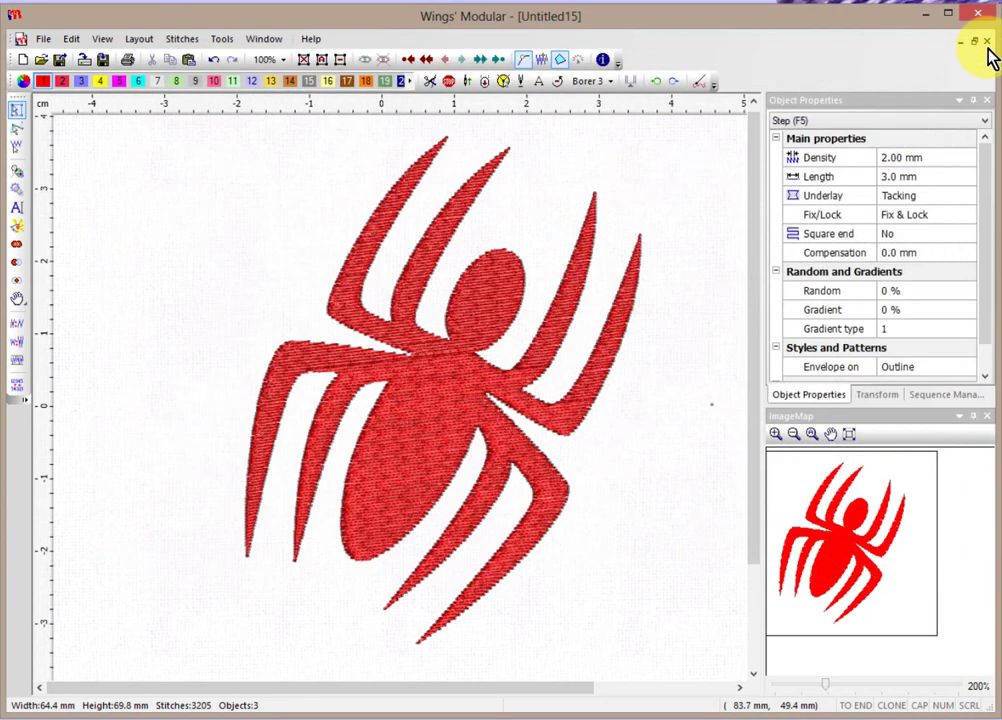
Look up the context help for the Auto Digitize tool, skim the topic and close the help
{"action": "left_click", "coordinate": [309, 40]}
{"action": "left_click", "coordinate": [352, 76]}
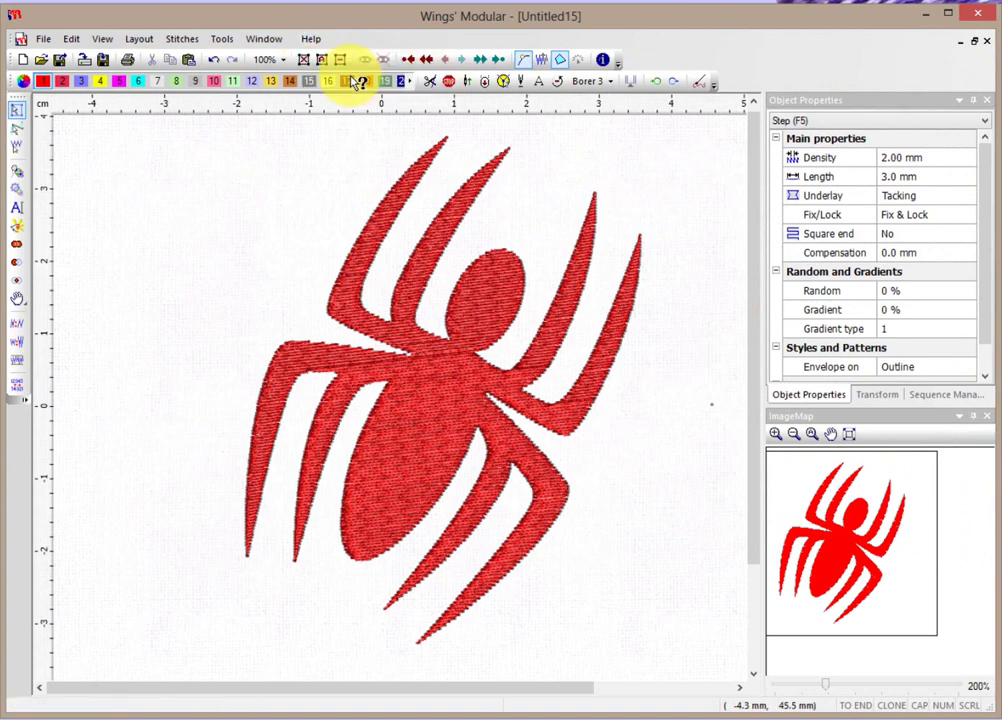
{"action": "left_click", "coordinate": [19, 175]}
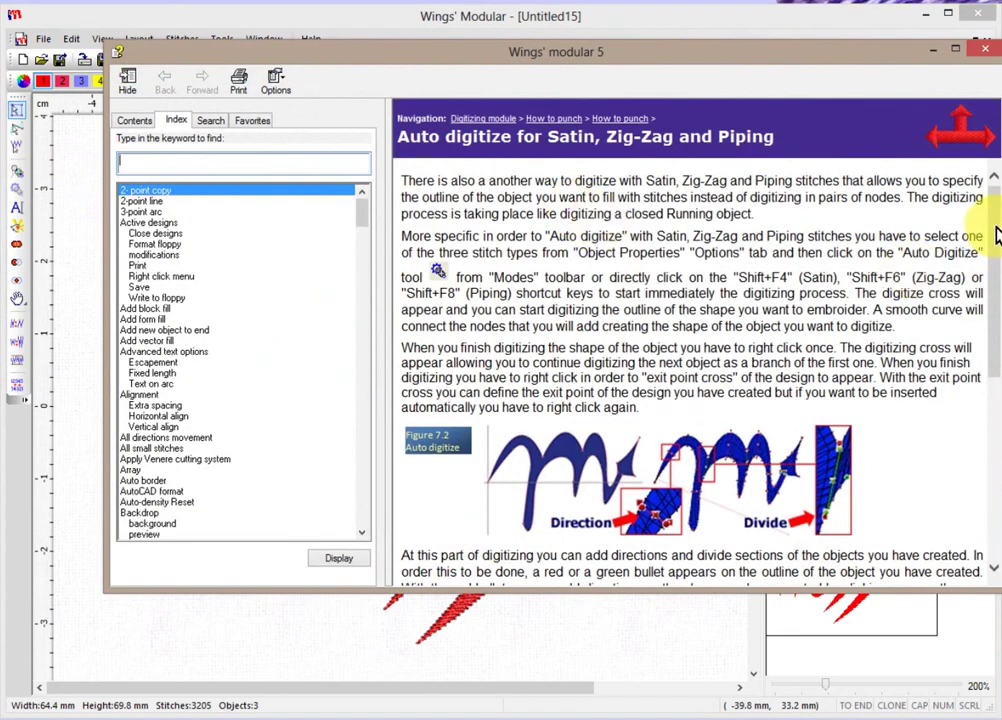
{"action": "left_click_drag", "start_coordinate": [982, 197], "coordinate": [995, 145]}
{"action": "left_click", "coordinate": [985, 48]}
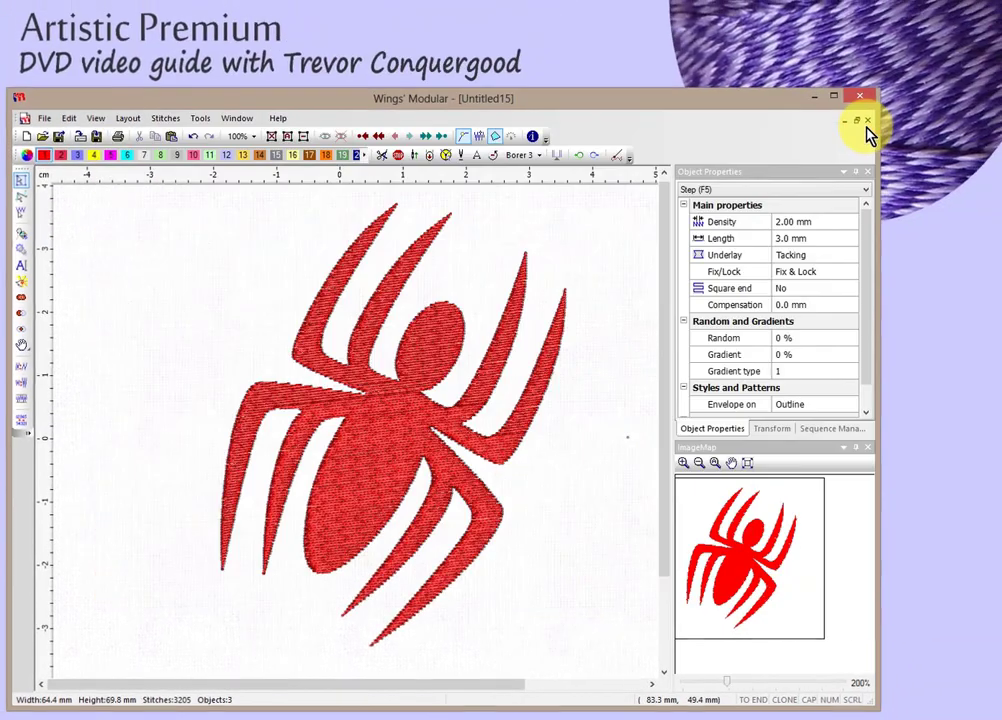